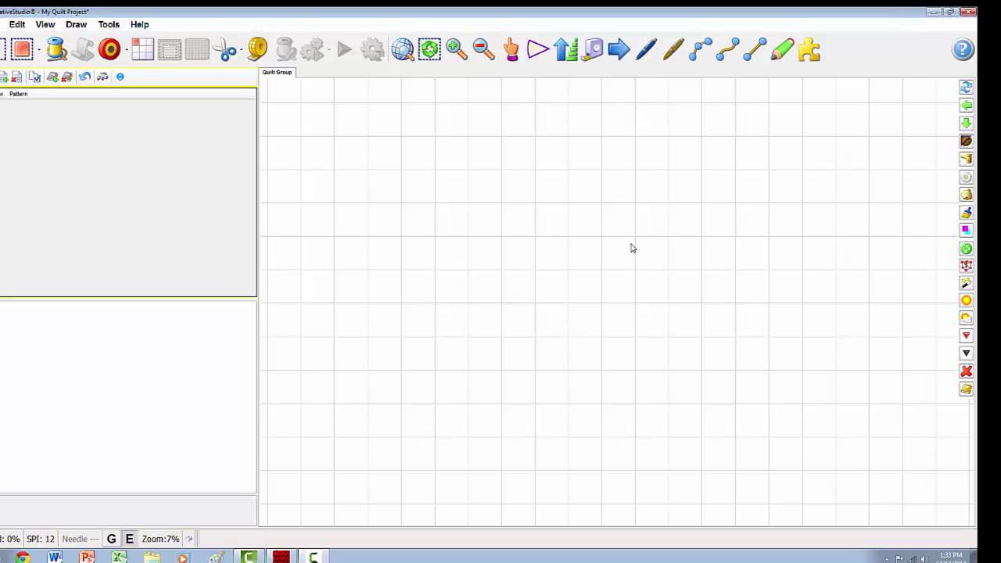
Step: Draw a closed four-sided outline with the P2P Line tool, about 7.8 wide and 7.0 high, ending on its start point
click(86, 27)
mouse_move(116, 98)
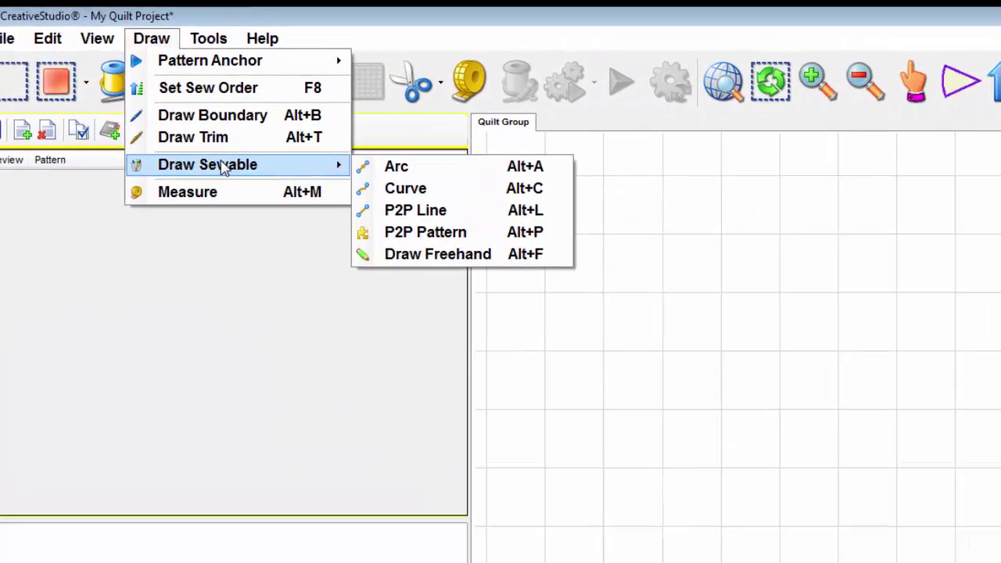
click(486, 242)
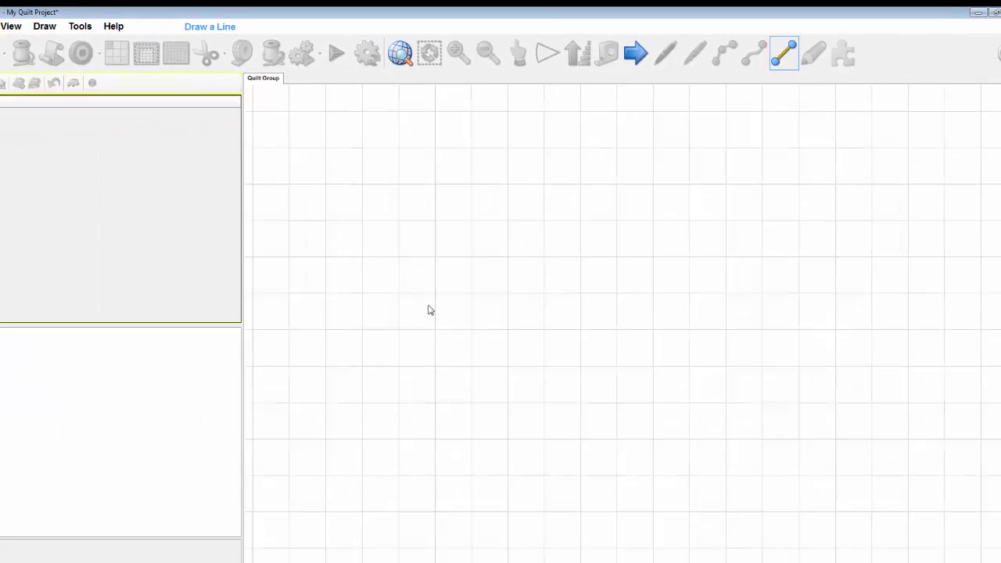
click(375, 243)
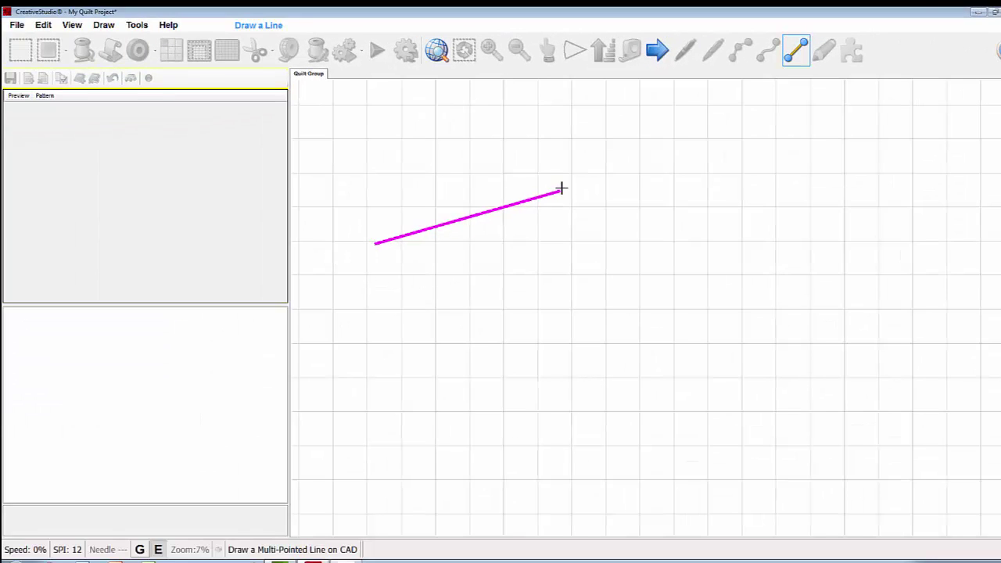
click(562, 185)
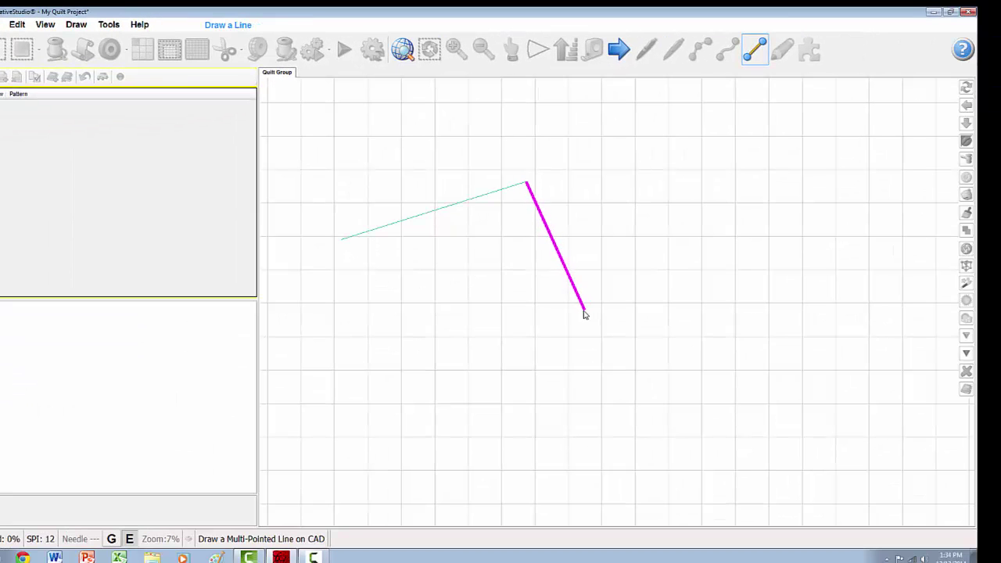
click(584, 312)
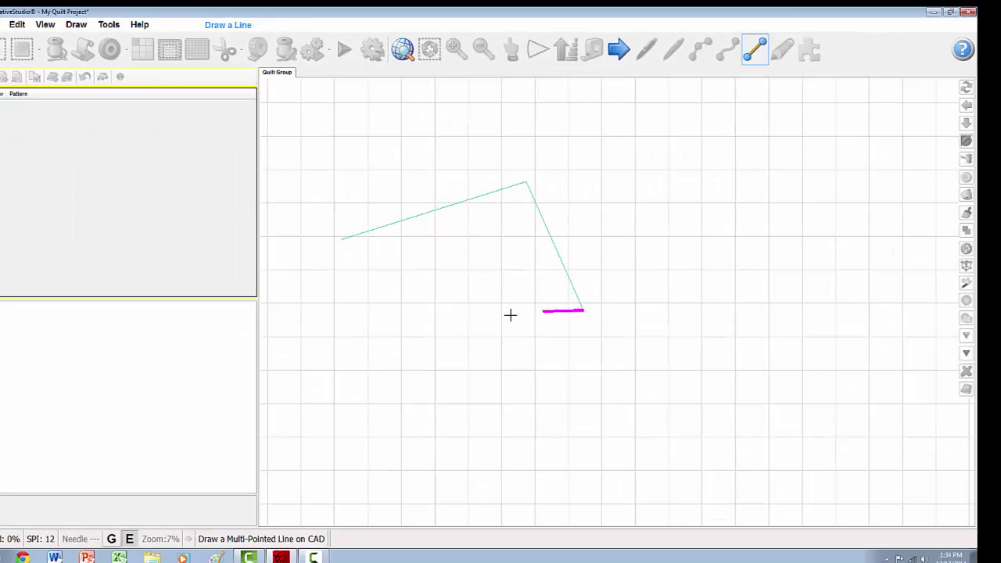
click(323, 414)
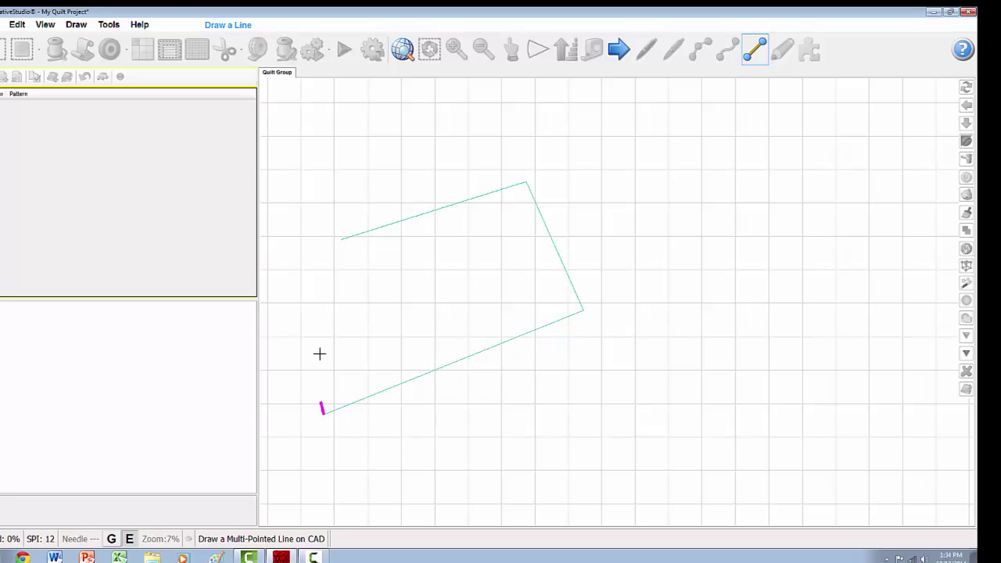
scroll(339, 279, up, 3)
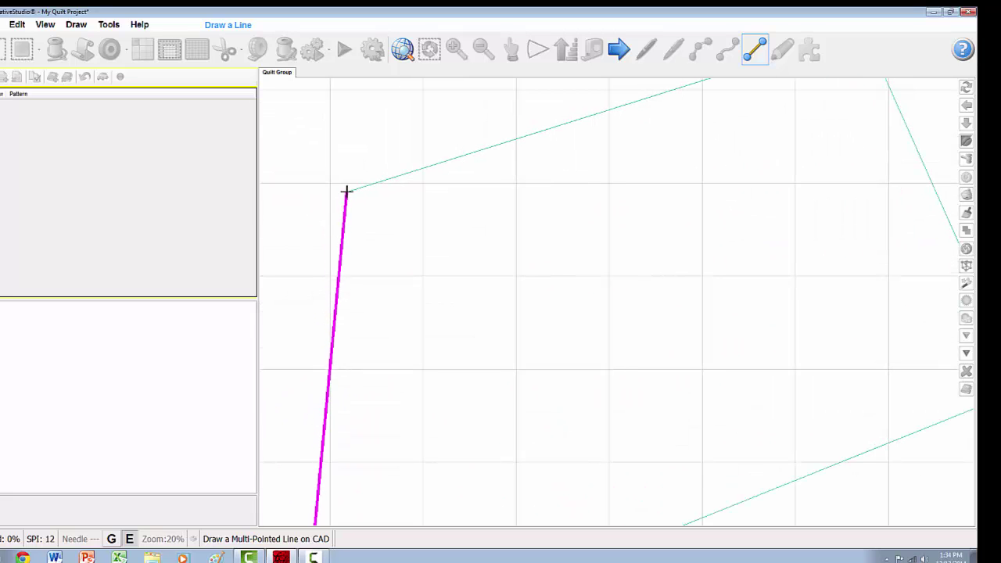
click(344, 191)
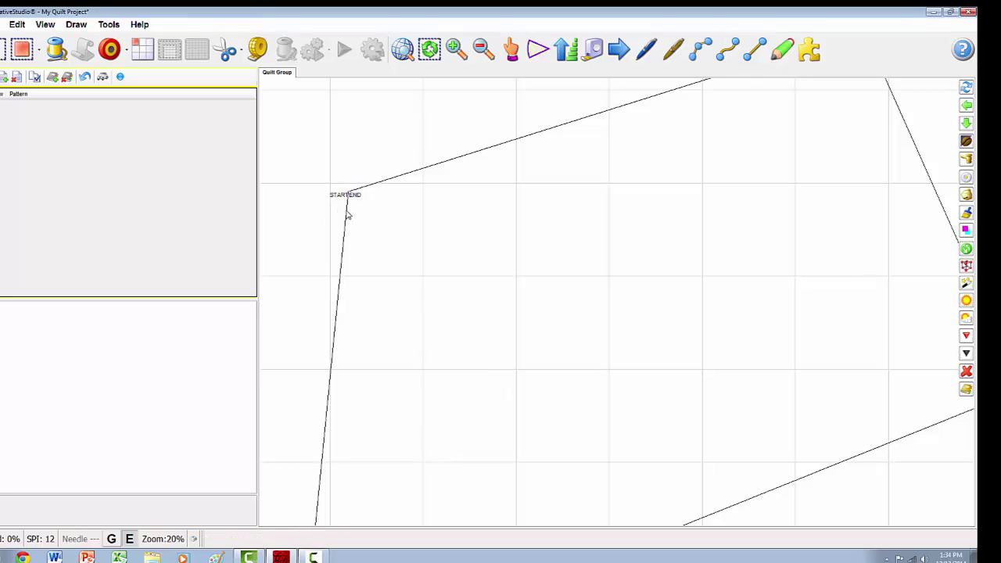
scroll(346, 249, down, 2)
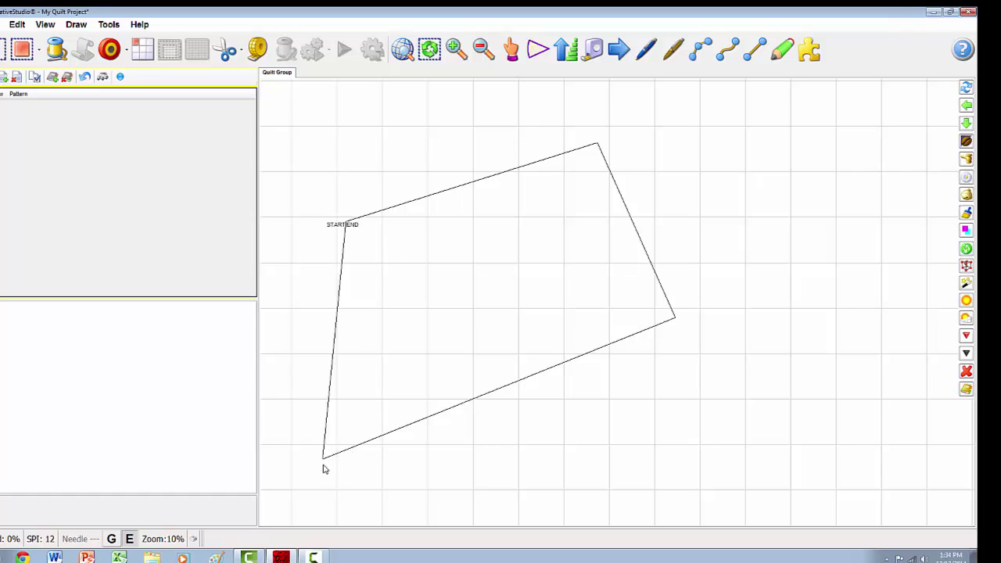
Step: Show the nodes of the four-sided outline and divide it at its upper-right corner node
click(502, 306)
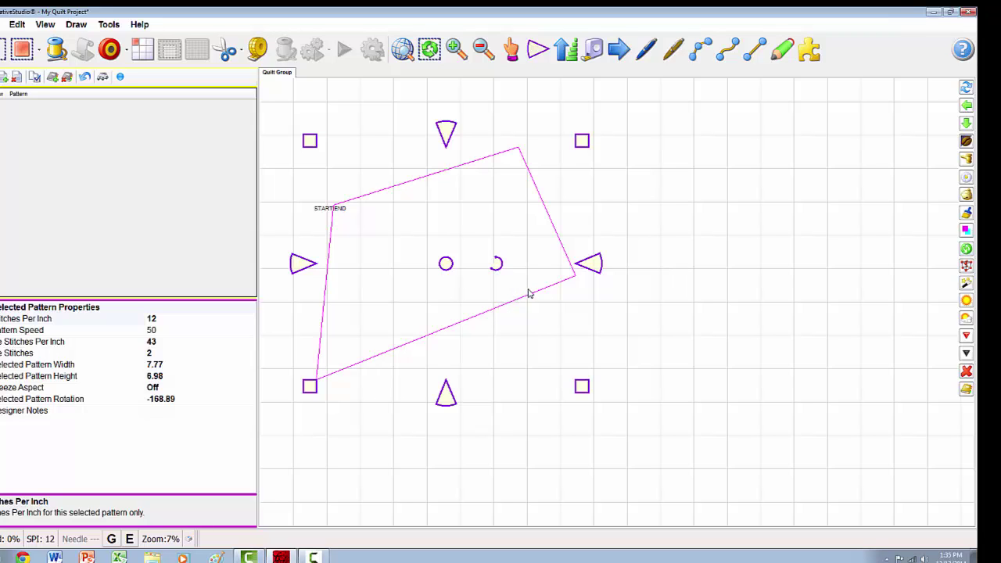
key(F7)
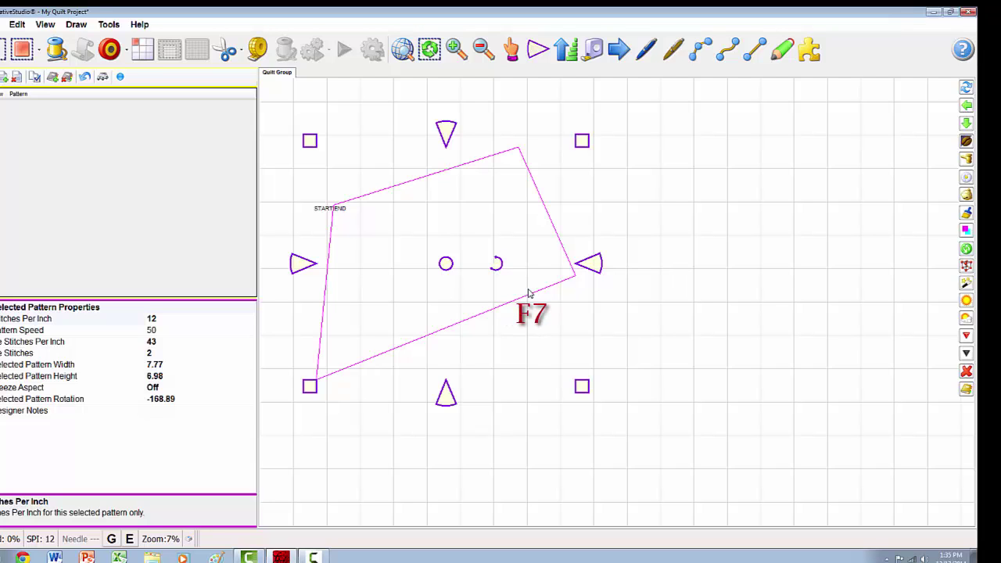
right_click(530, 280)
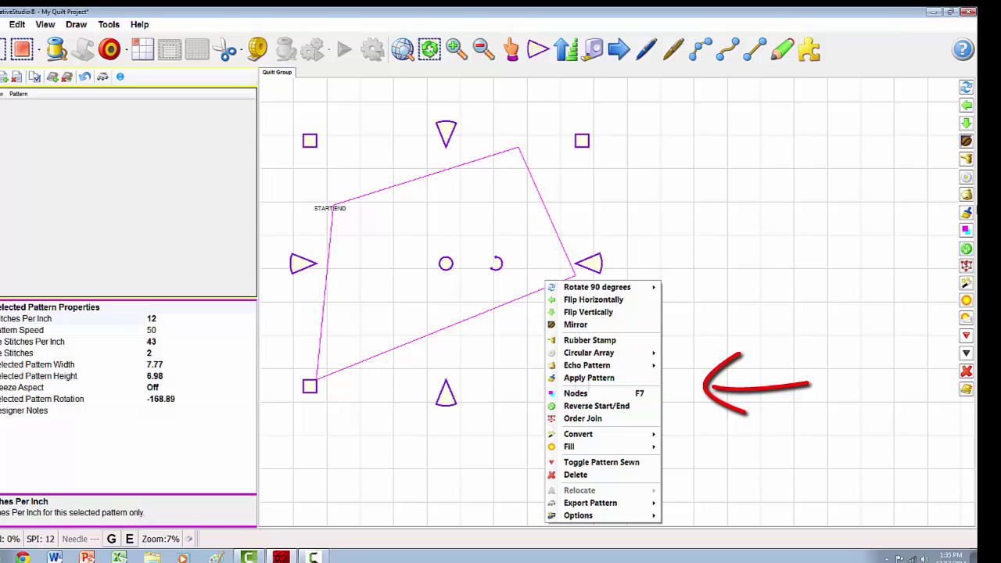
click(967, 230)
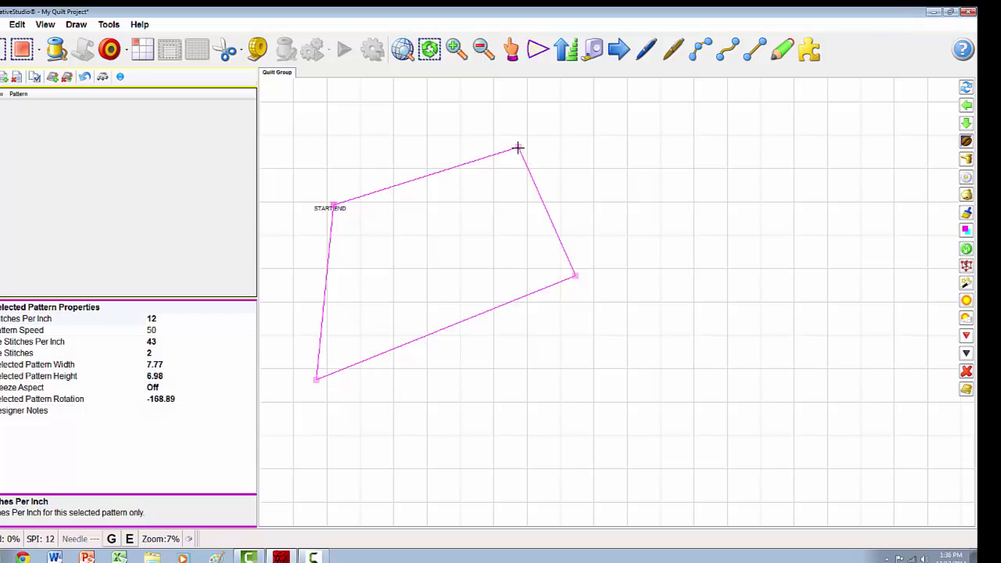
key(d)
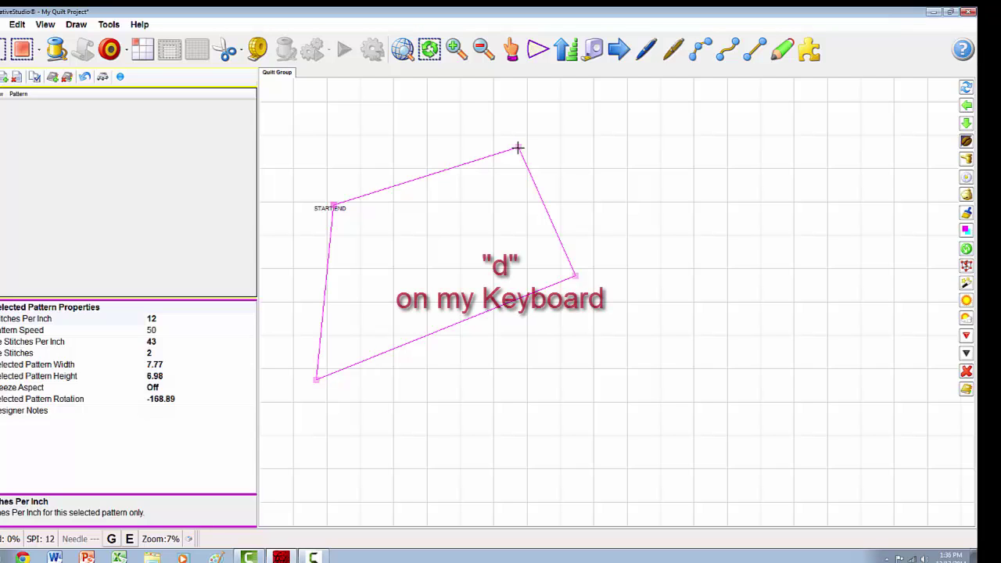
key(d)
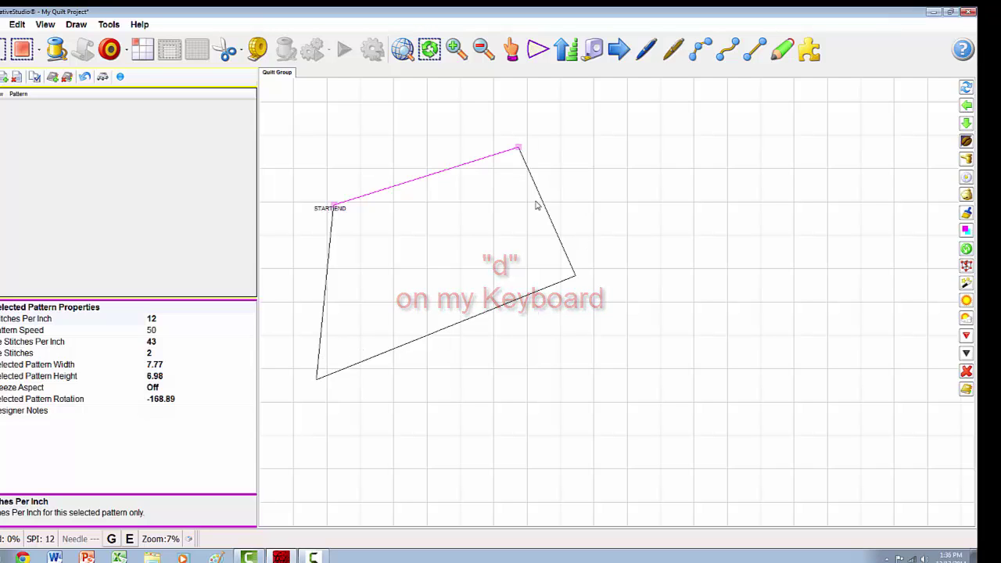
Step: Divide the remaining outline at its lower-right corner node and delete all pieces of the four-sided shape
click(574, 276)
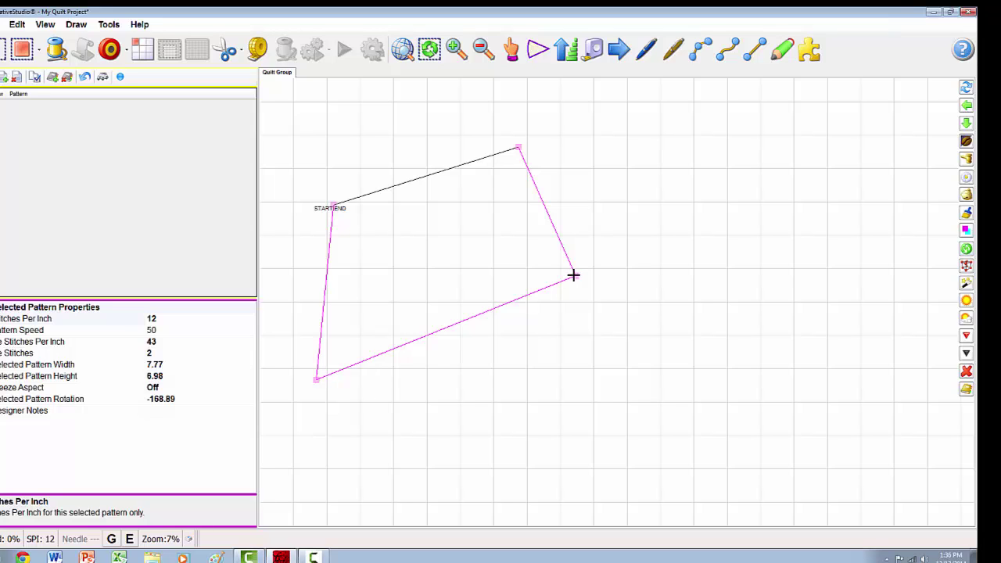
key(d)
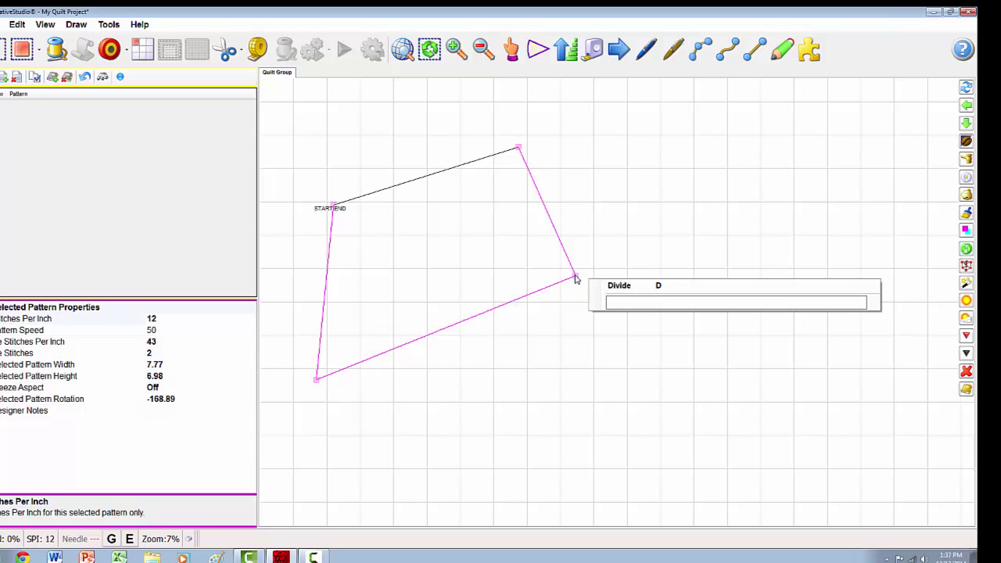
click(619, 286)
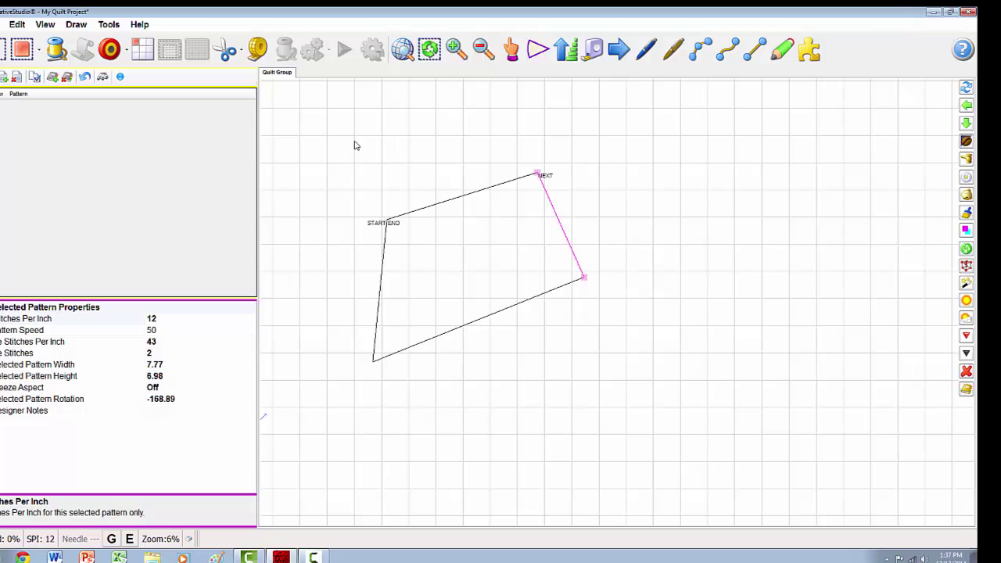
drag(279, 120, 664, 412)
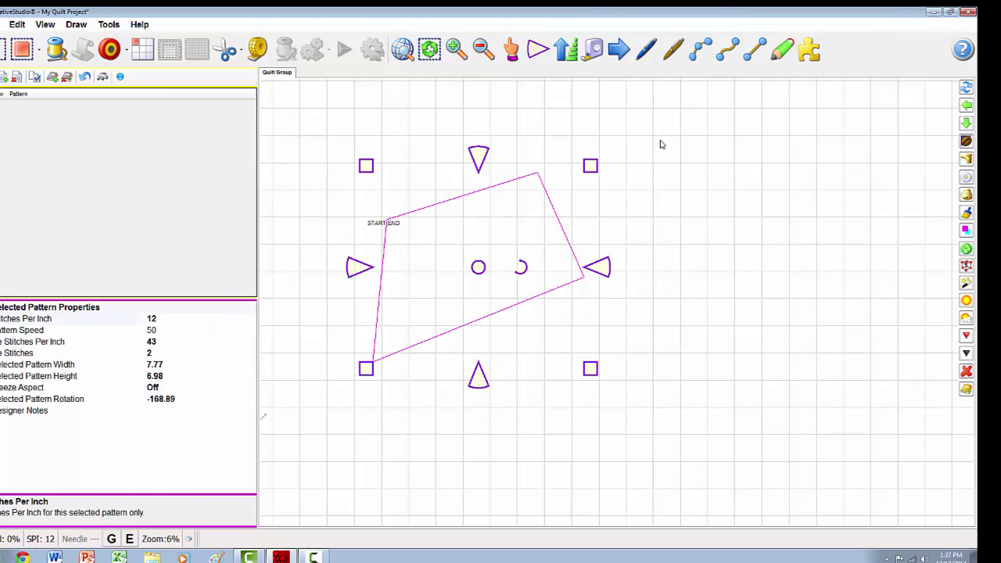
key(Delete)
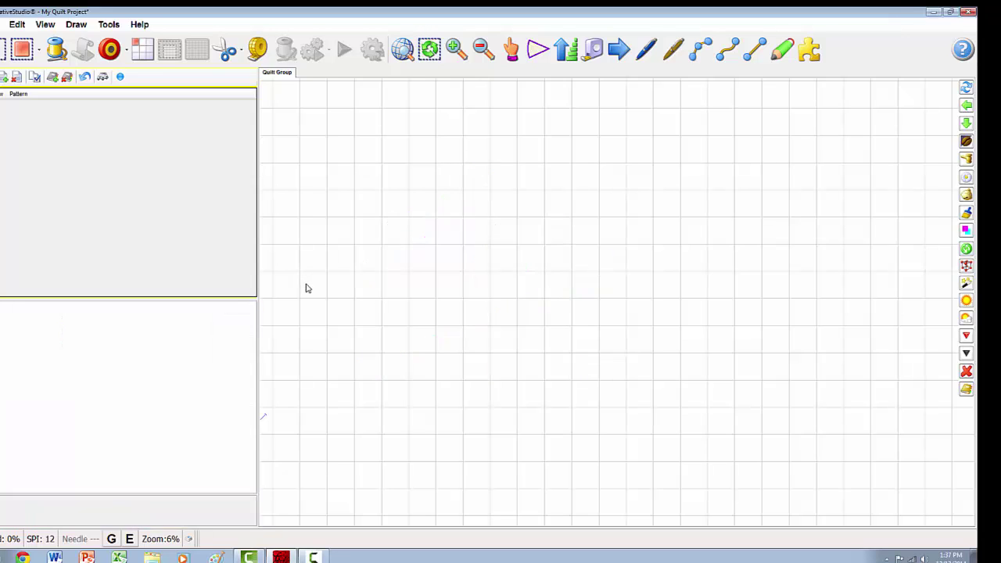
Step: Draw two connected three-point arcs as a crescent's outer edge, about 9.2 by 5.9 and 4.2 by 7.0 in size
click(673, 50)
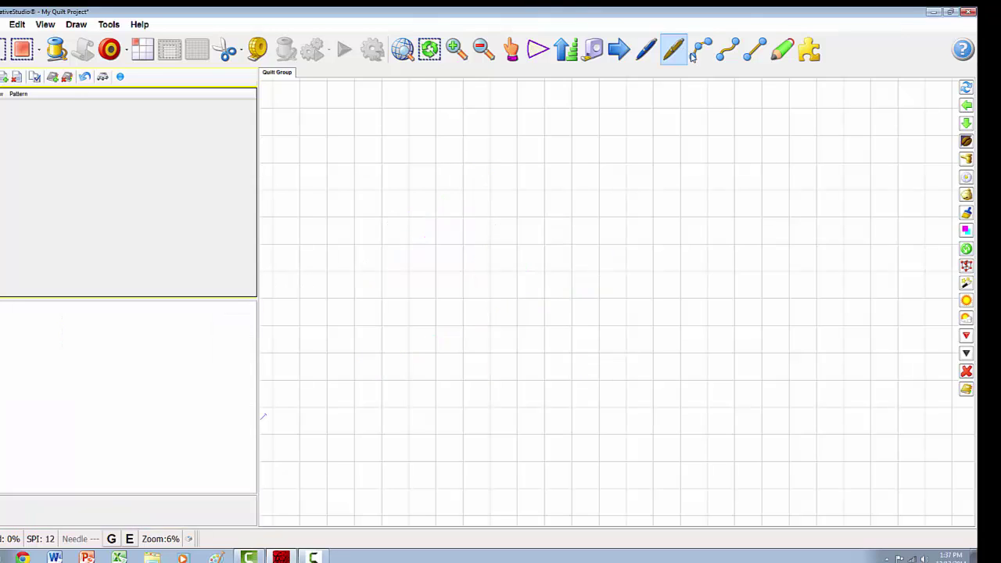
click(699, 52)
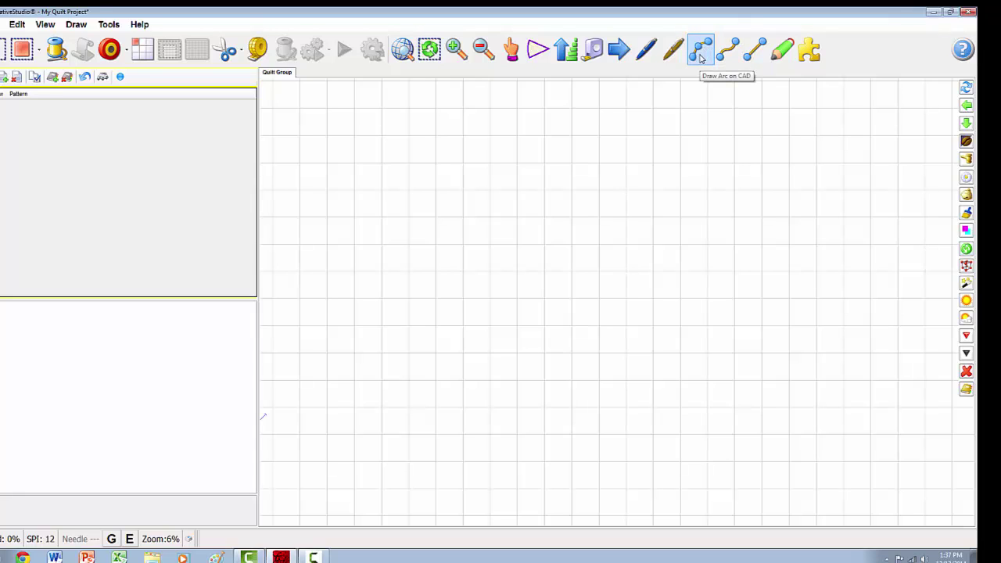
click(701, 52)
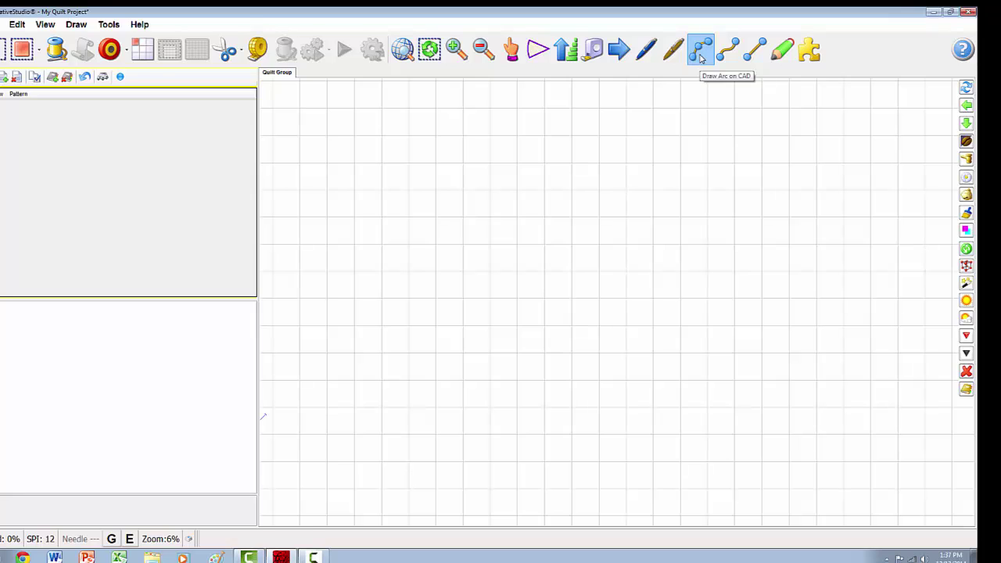
click(392, 287)
click(417, 177)
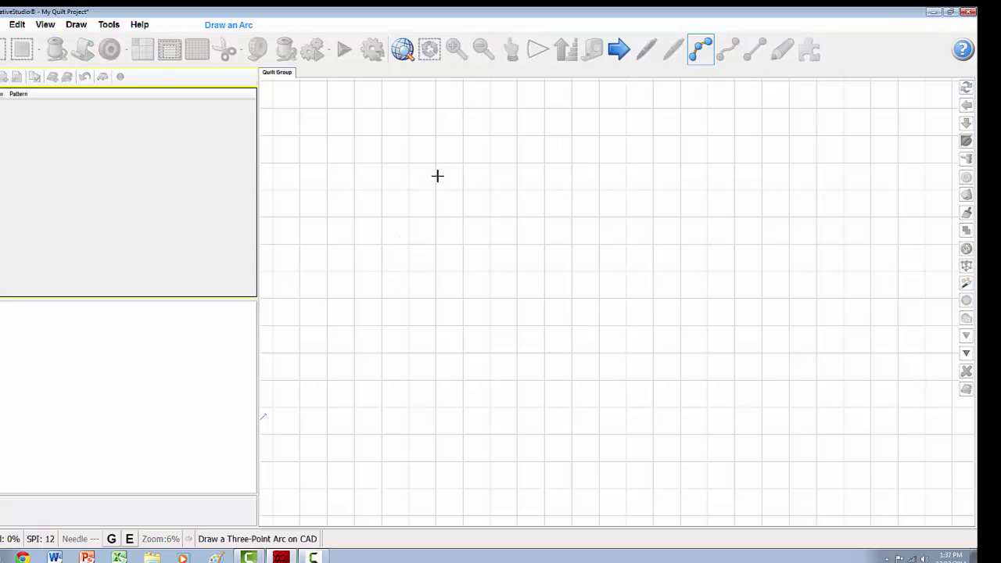
click(640, 196)
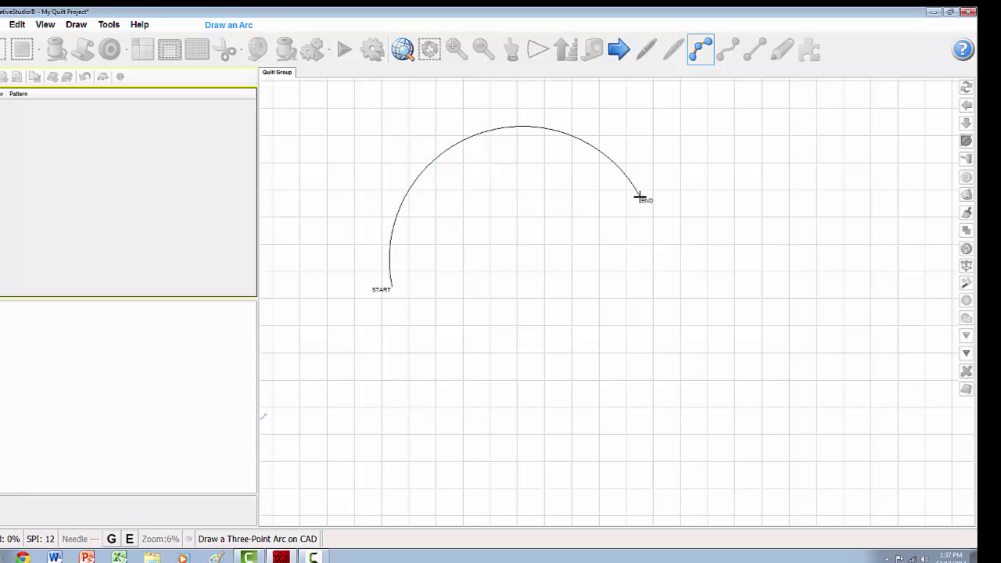
click(635, 197)
click(658, 380)
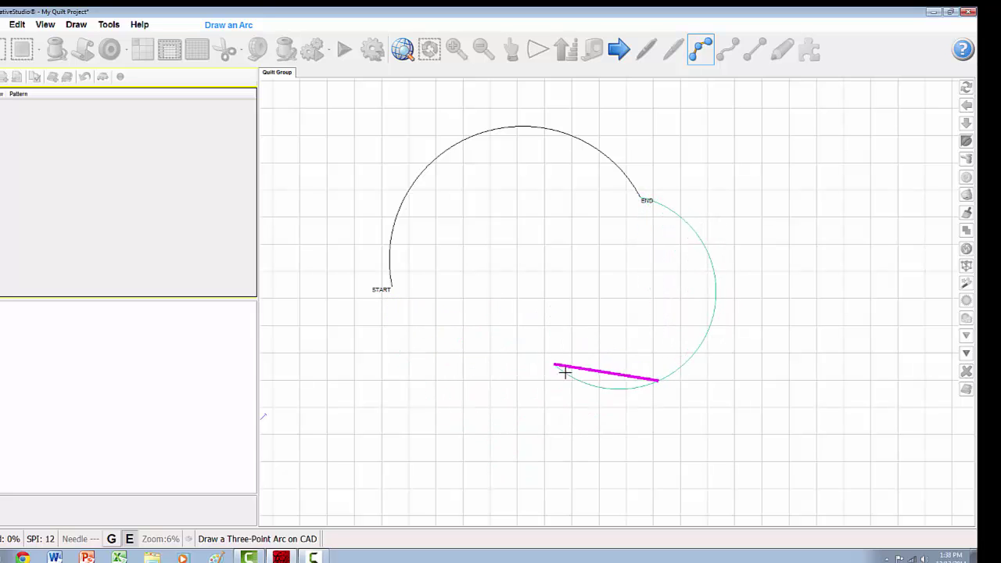
click(602, 385)
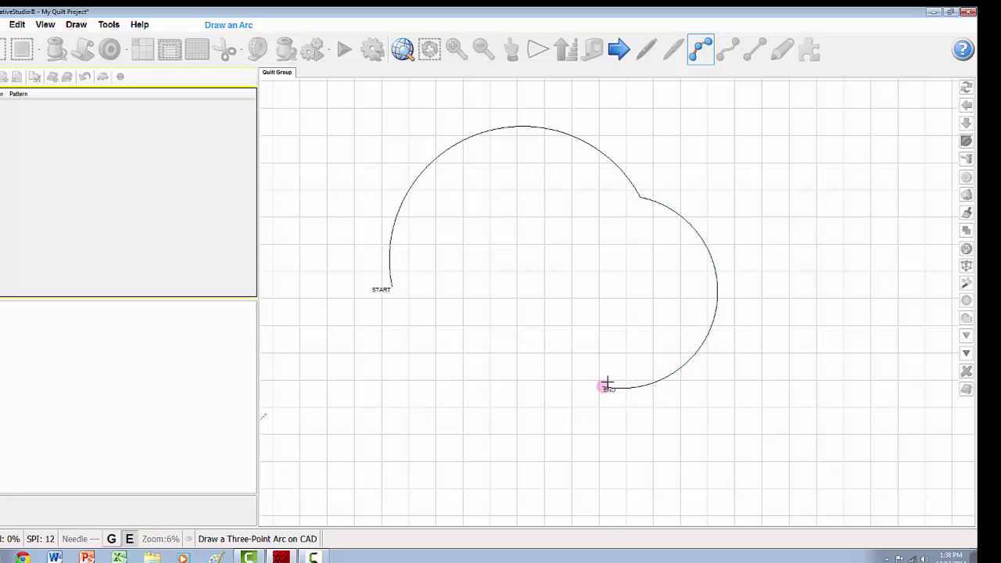
Step: Close the crescent with two connected inner three-point arcs running back to the start point of the first arc
click(629, 258)
click(541, 173)
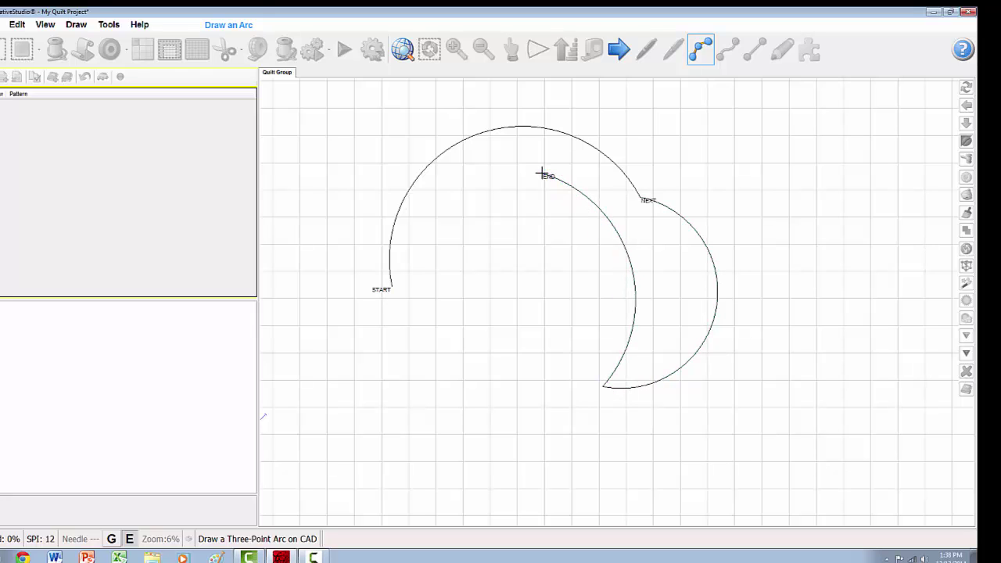
click(469, 197)
click(390, 289)
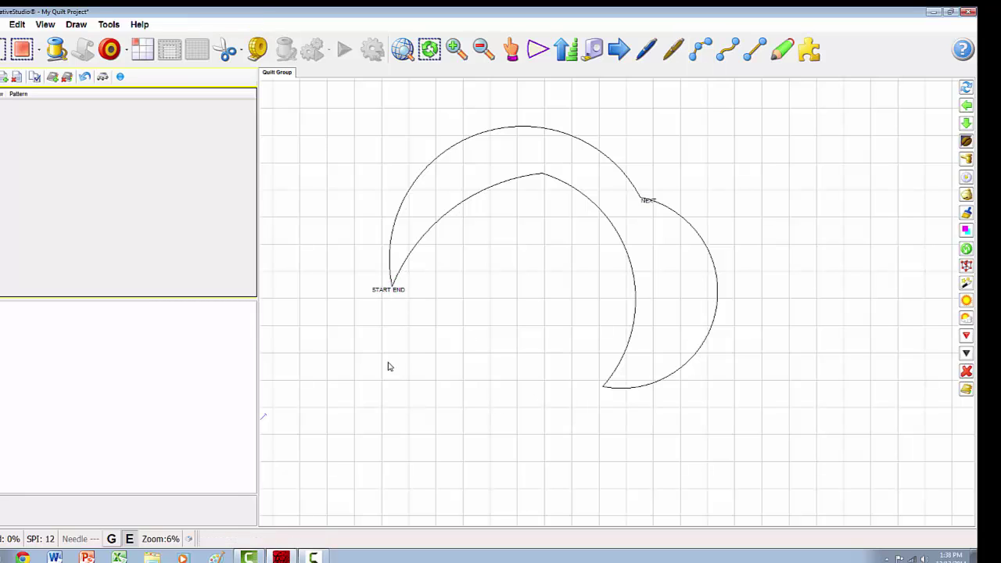
Step: Select the crescent's upper and right-hand outer arcs in turn to check whether they are separate patterns
click(617, 231)
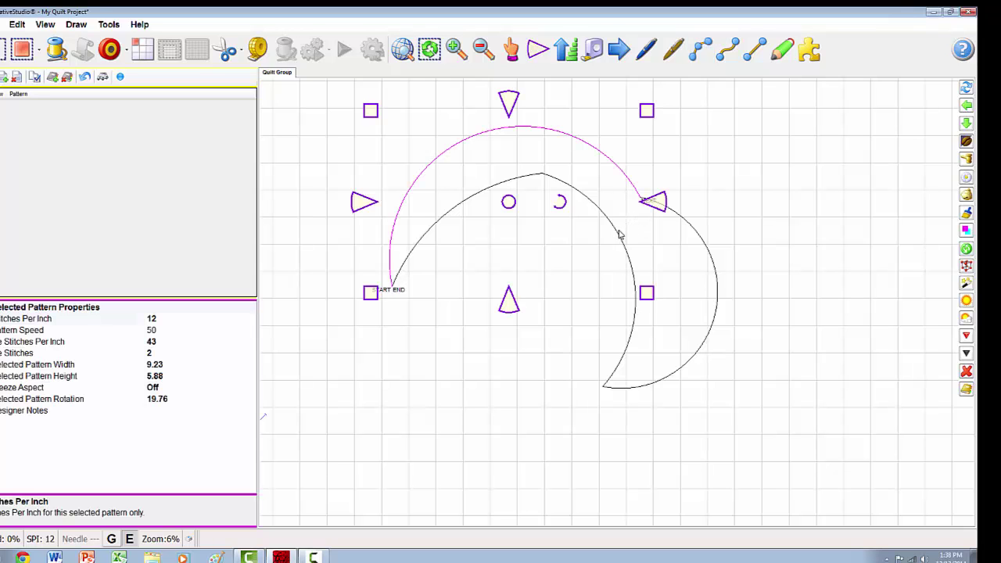
click(718, 277)
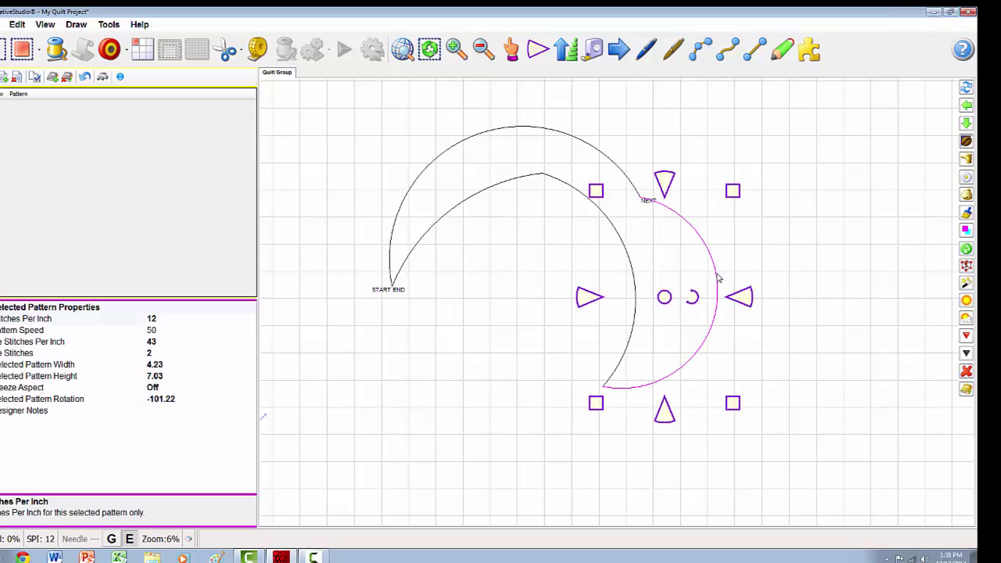
click(613, 227)
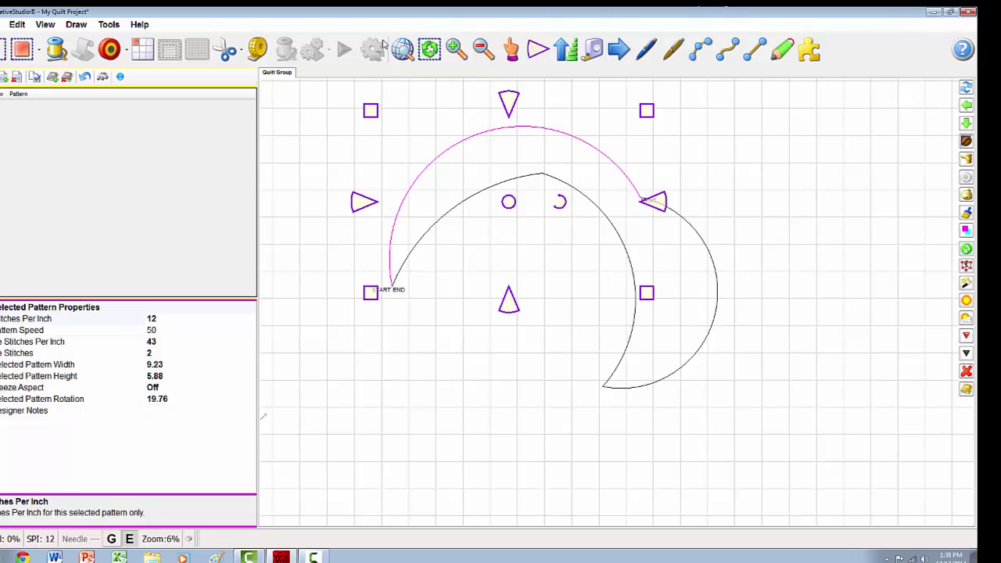
Step: Draw a wave of two connected three-point arcs to the upper right of the crescent, the first bulging up and the second down
click(700, 49)
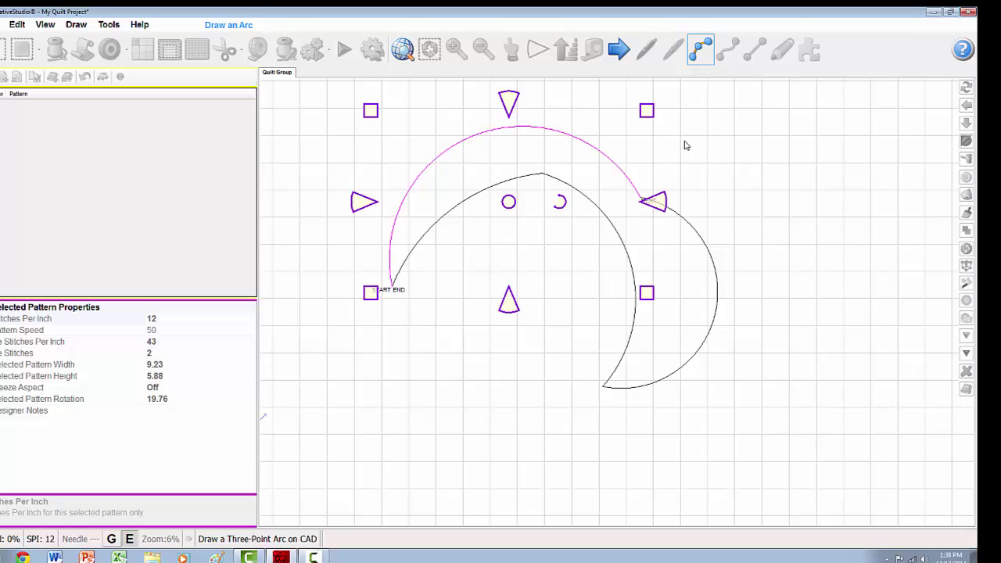
click(684, 140)
click(759, 120)
click(811, 179)
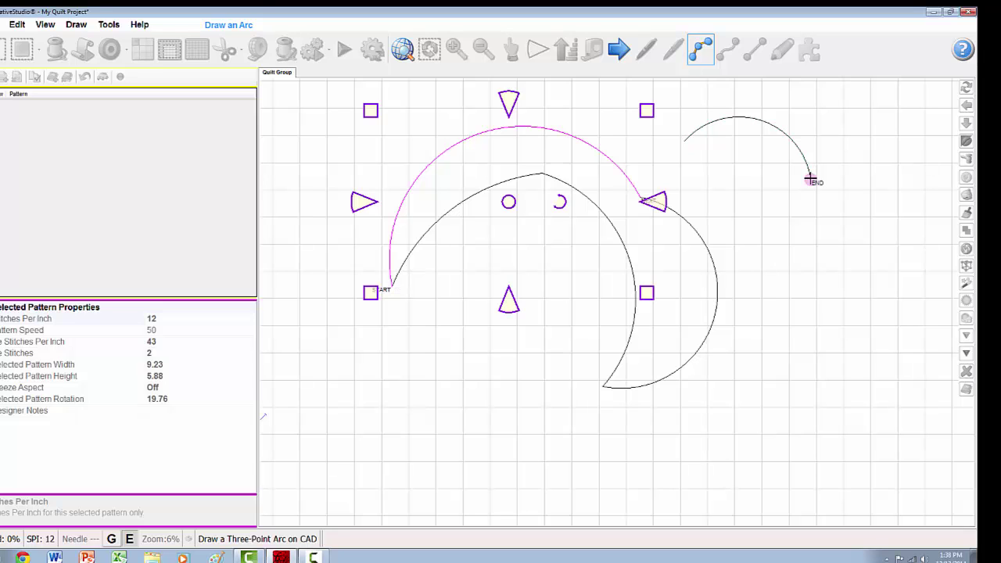
click(810, 179)
click(833, 246)
click(938, 184)
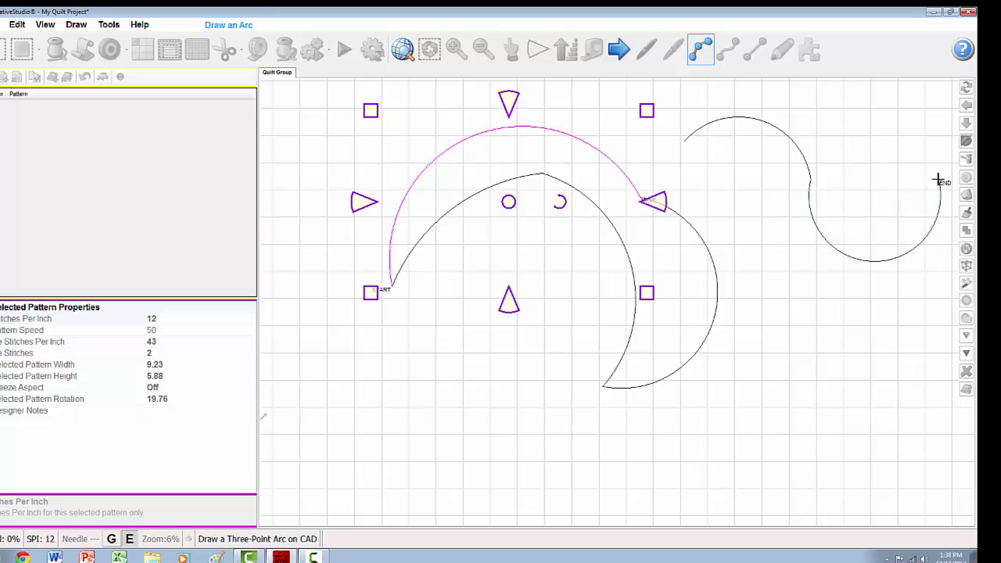
Step: Select the crescent's upper outer arc, examine its nodes and the available pattern commands, and deselect it
click(519, 200)
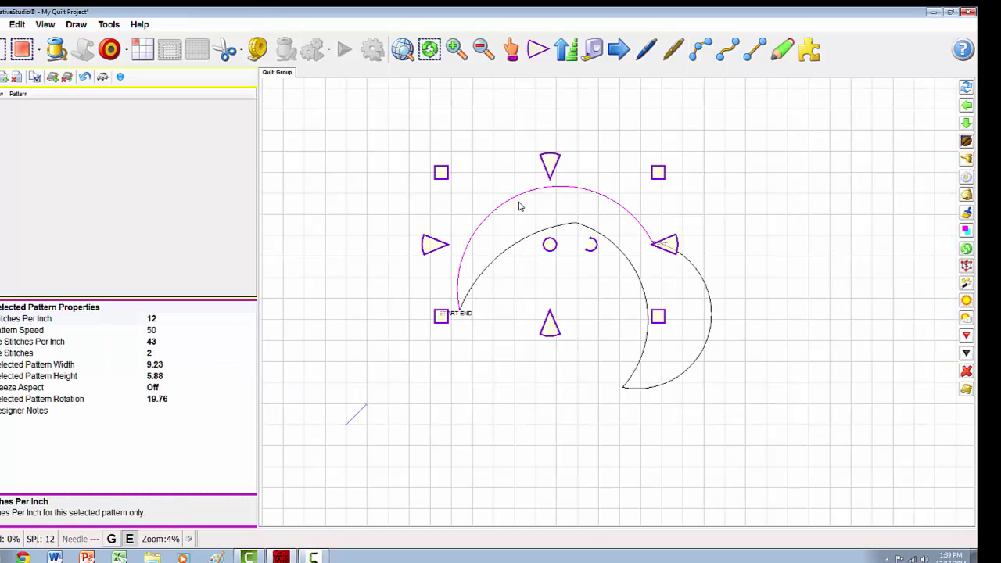
click(968, 232)
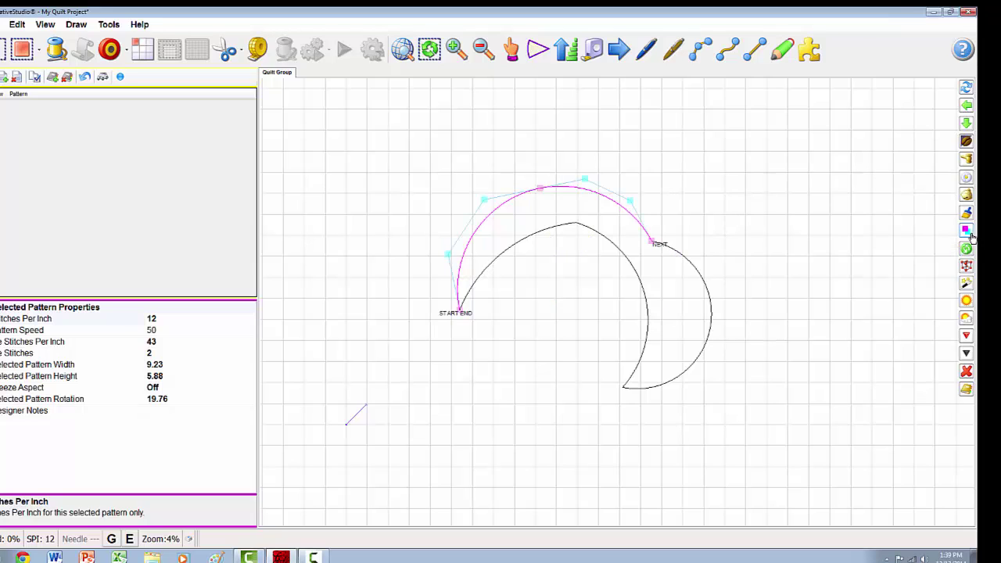
right_click(773, 213)
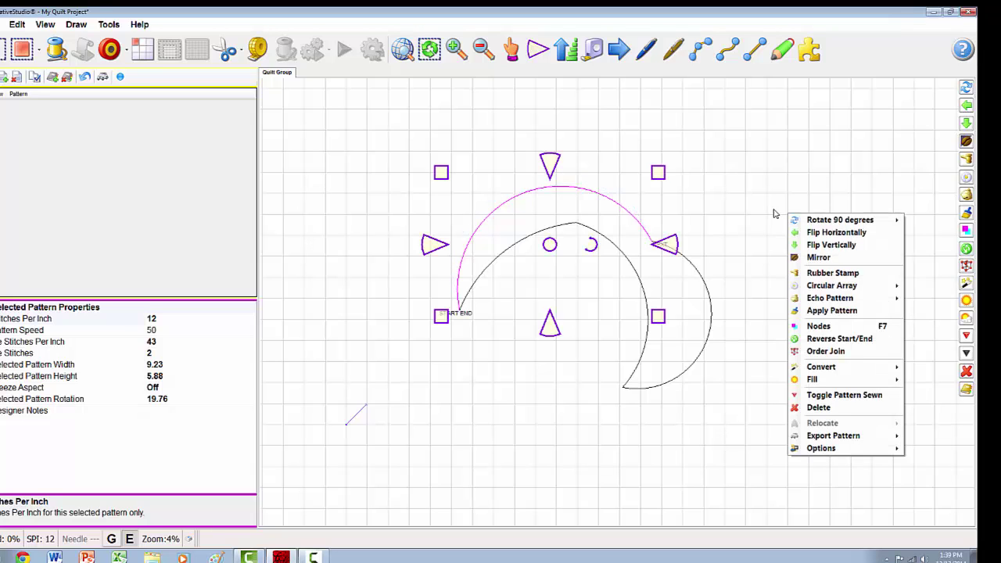
click(774, 213)
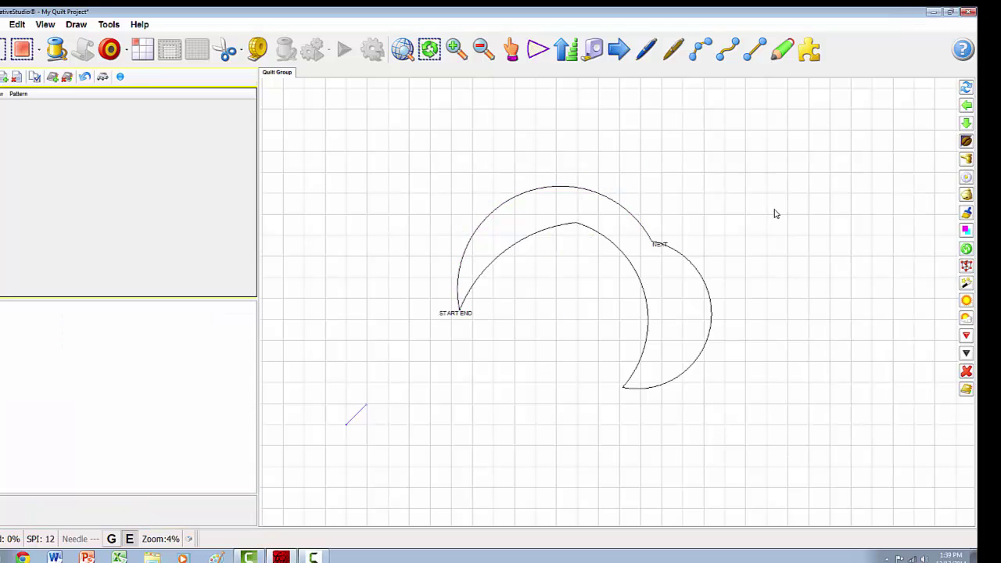
Step: Combine all of the crescent's arcs into a single pattern and display its nodes
drag(523, 243, 818, 444)
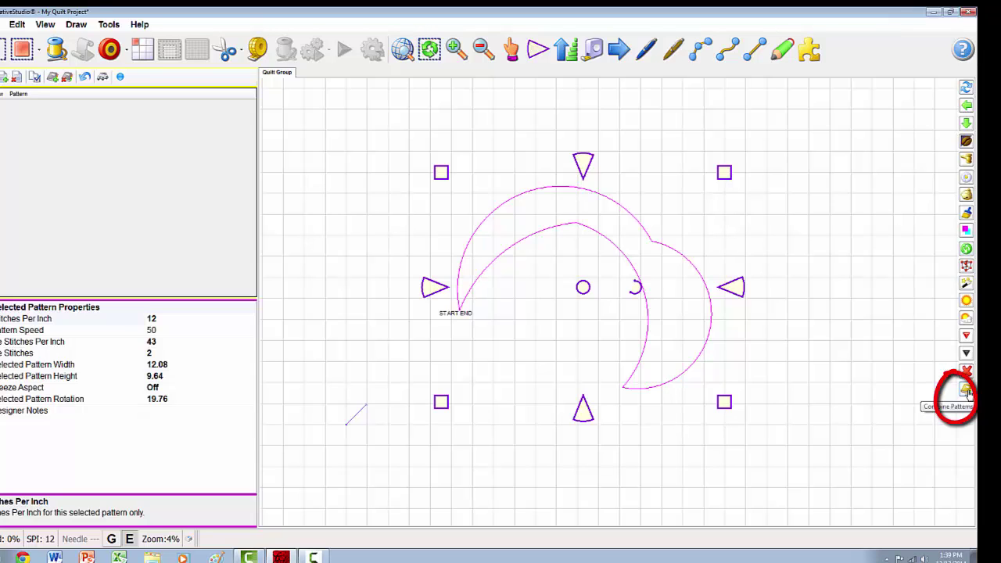
right_click(626, 268)
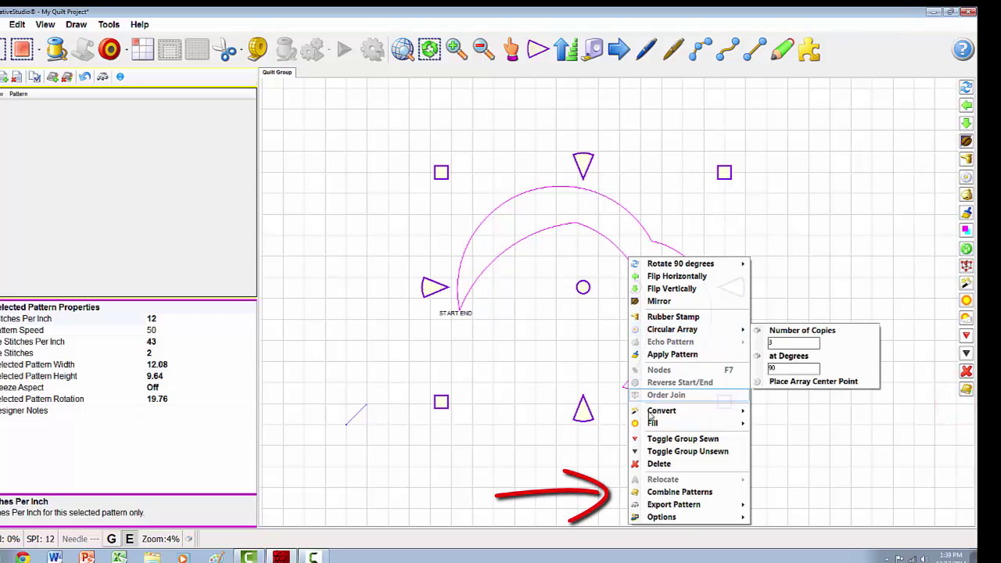
click(697, 494)
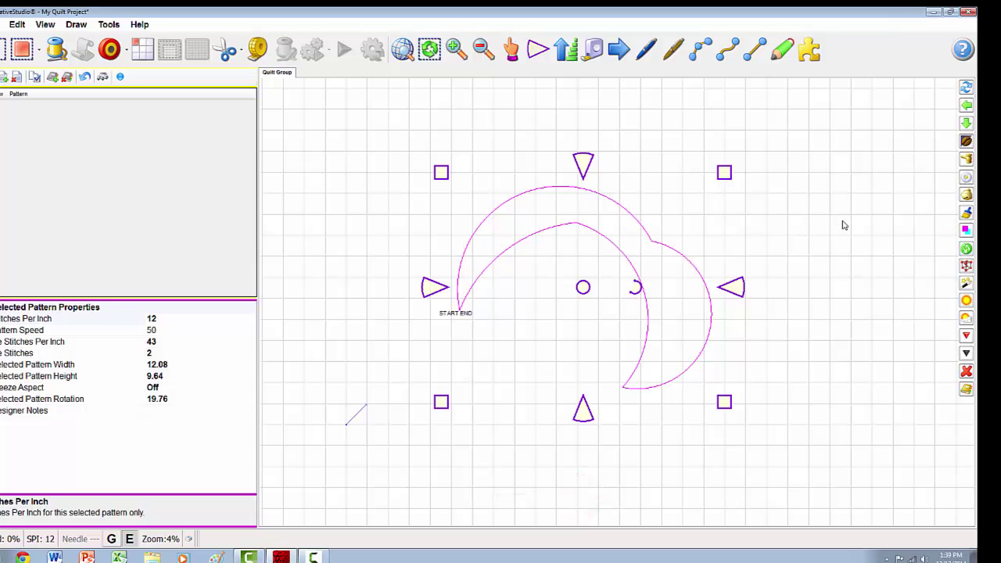
click(966, 230)
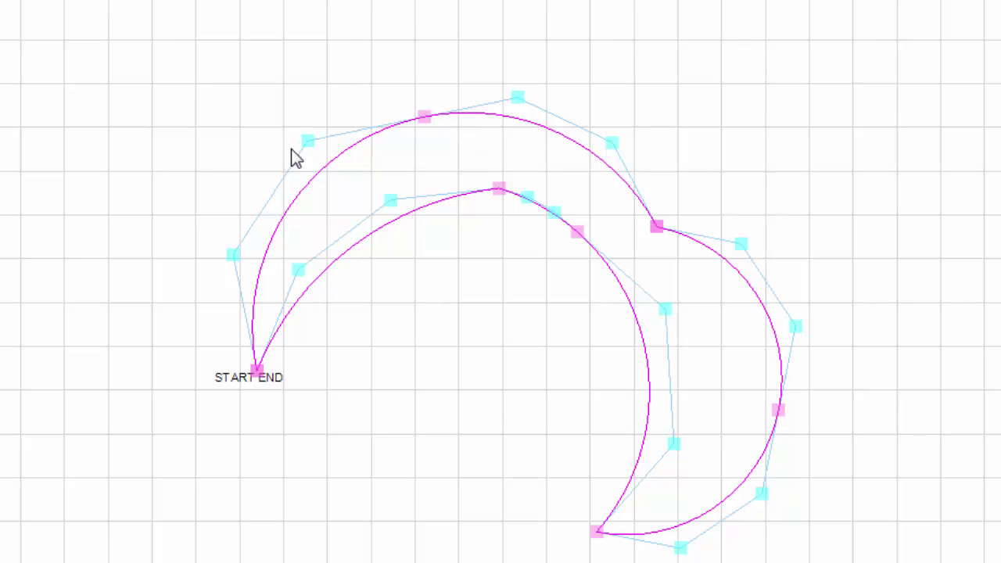
Step: Pull the upper outer arc's left-hand control handle outward to distort the curve, and move it back to its original place
drag(307, 141, 161, 165)
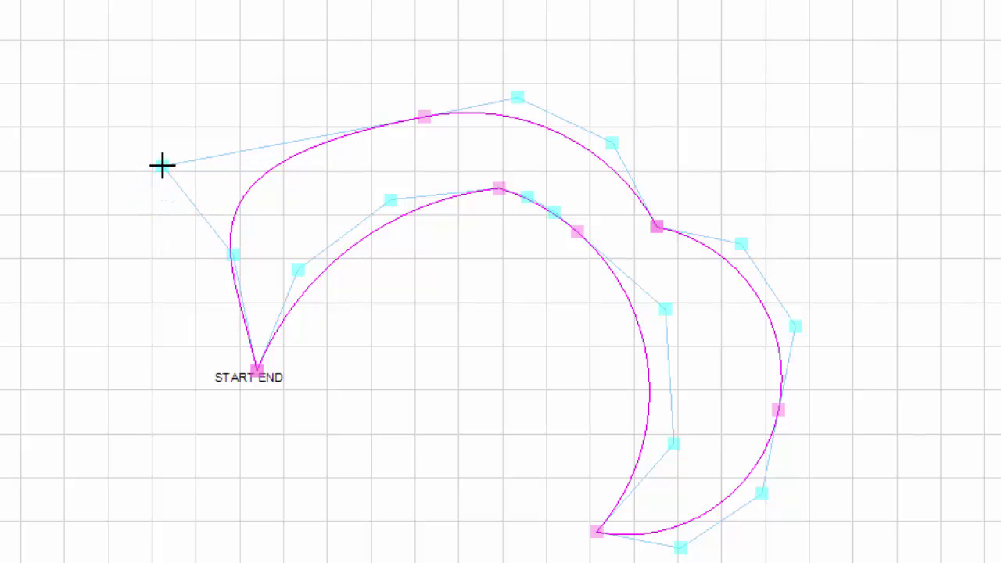
drag(161, 165, 310, 142)
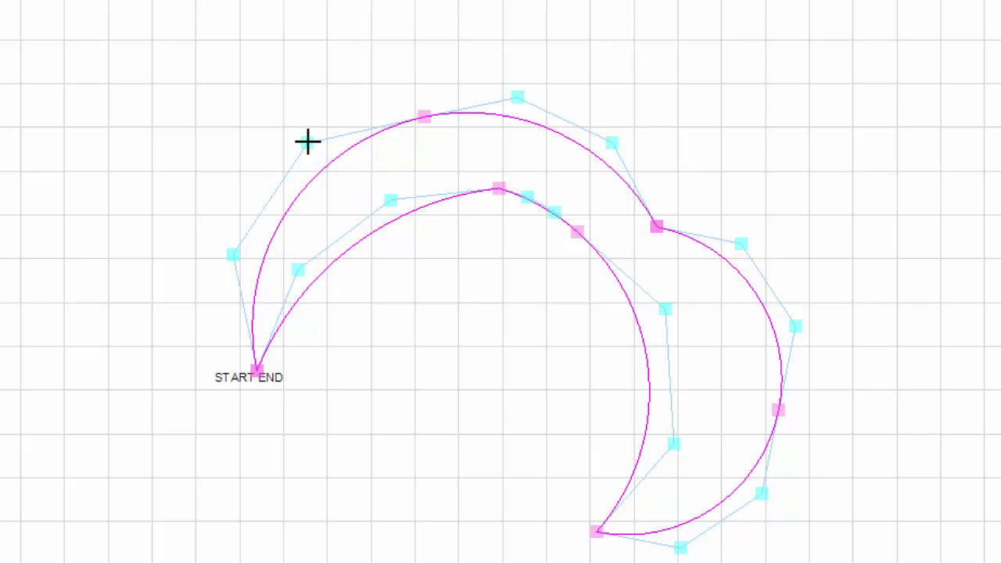
Step: Smooth the peak of the crescent's inner edge by shifting its peak node left and slightly down and adjusting the neighbouring control handles
scroll(487, 231, up, 5)
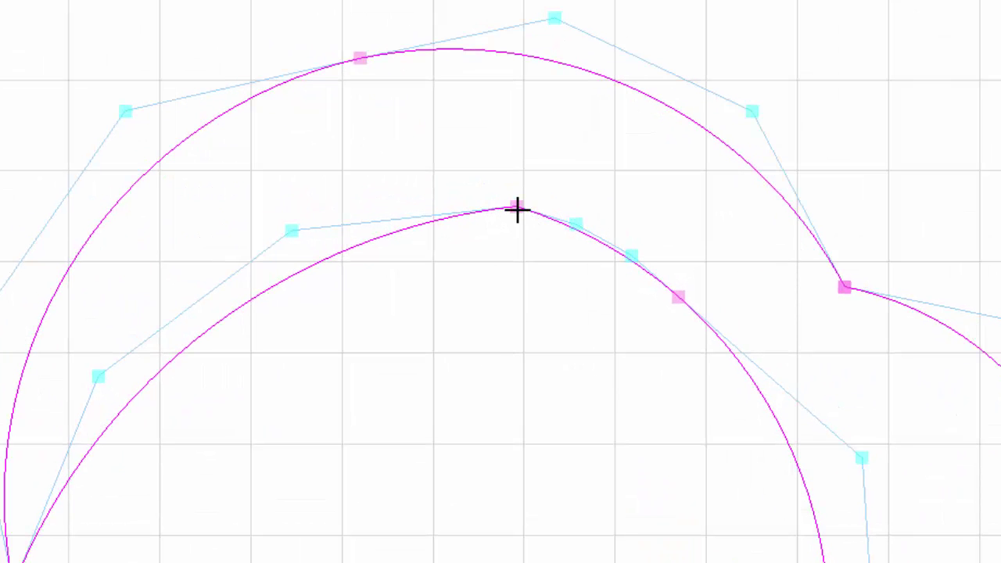
drag(516, 208, 438, 224)
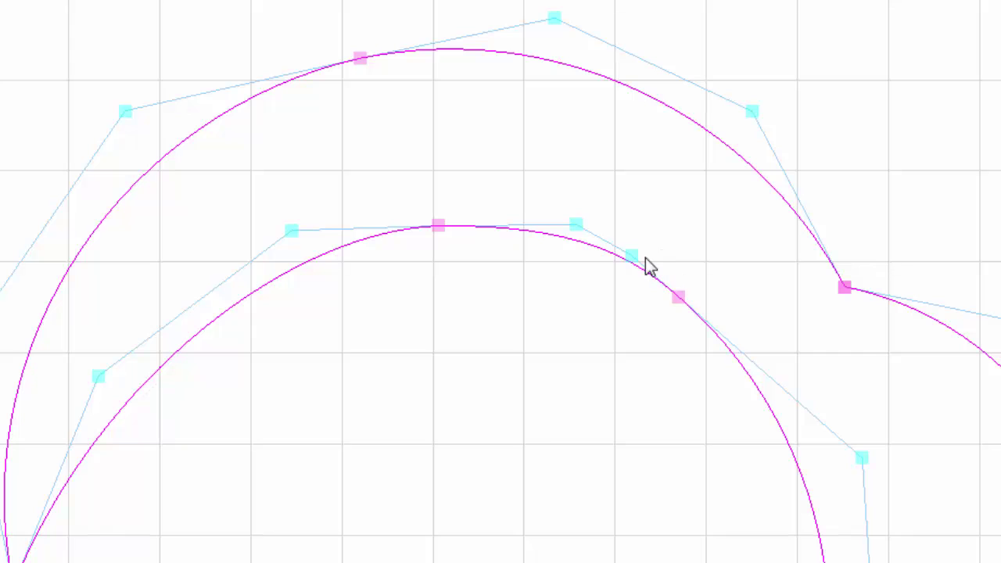
drag(630, 251, 621, 257)
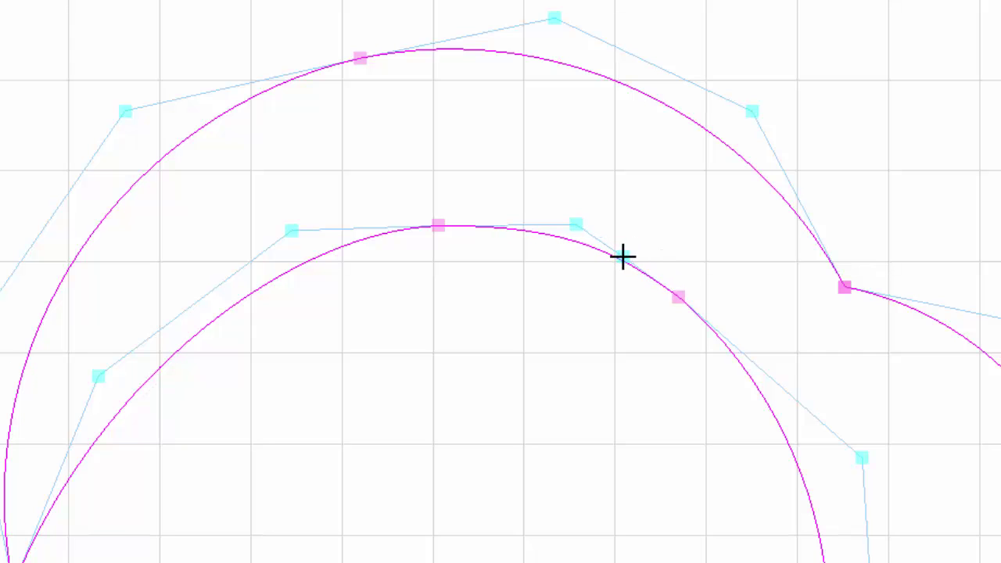
drag(571, 224, 569, 225)
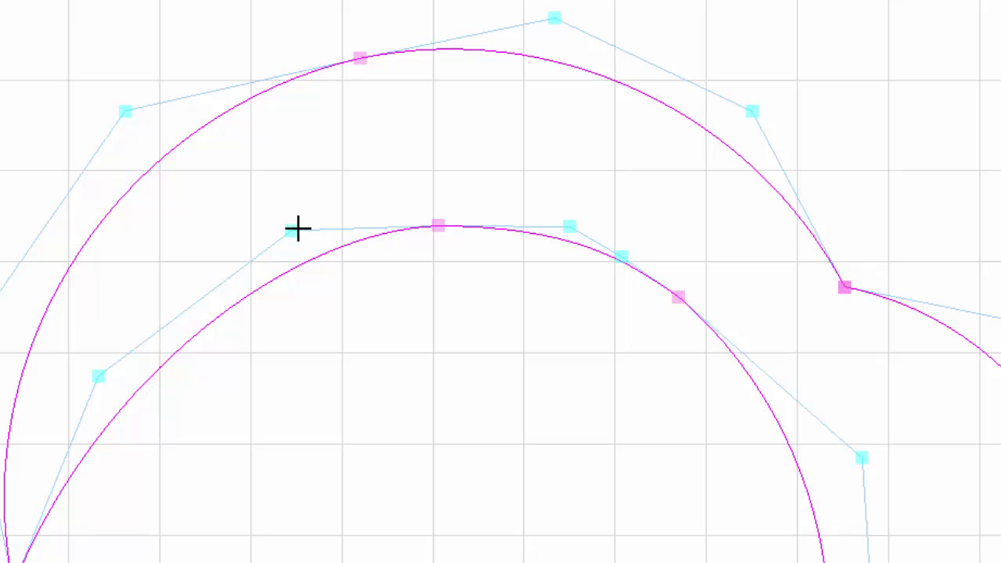
drag(297, 229, 274, 235)
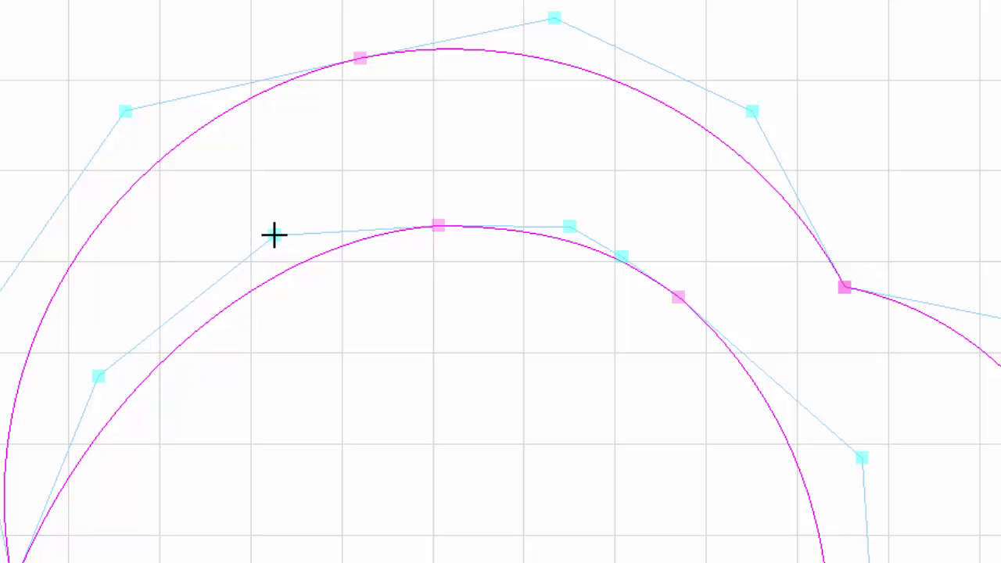
Step: Flatten the crescent's right-hand outer arc by pulling its control handles inward and its middle node down, and finish the node editing
scroll(344, 36, down, 2)
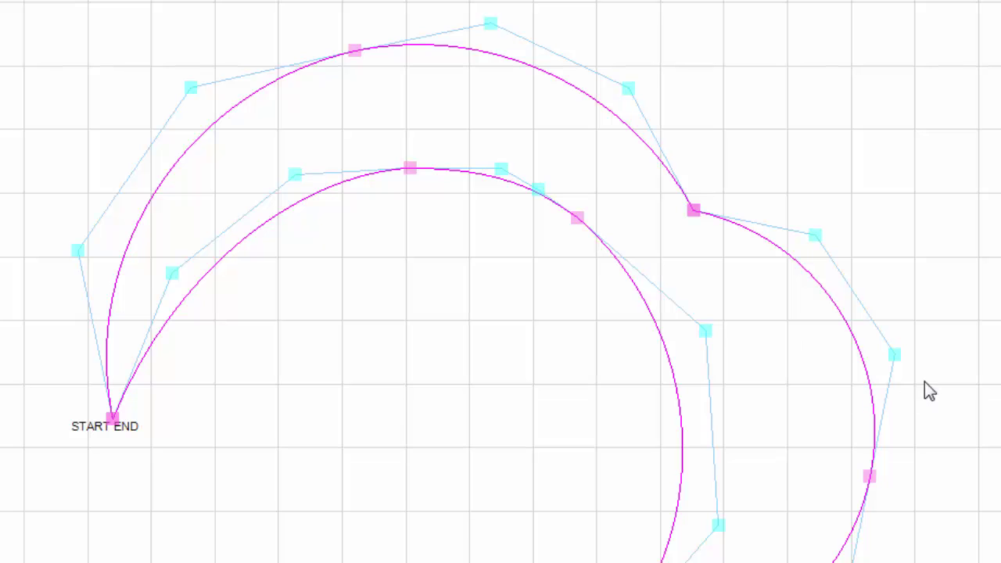
drag(890, 355, 850, 358)
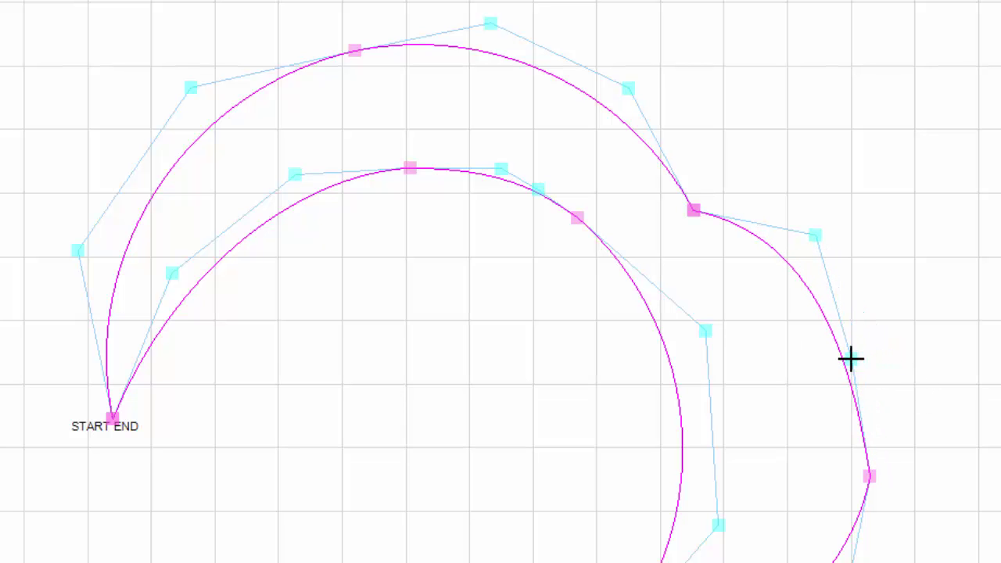
scroll(868, 469, down, 2)
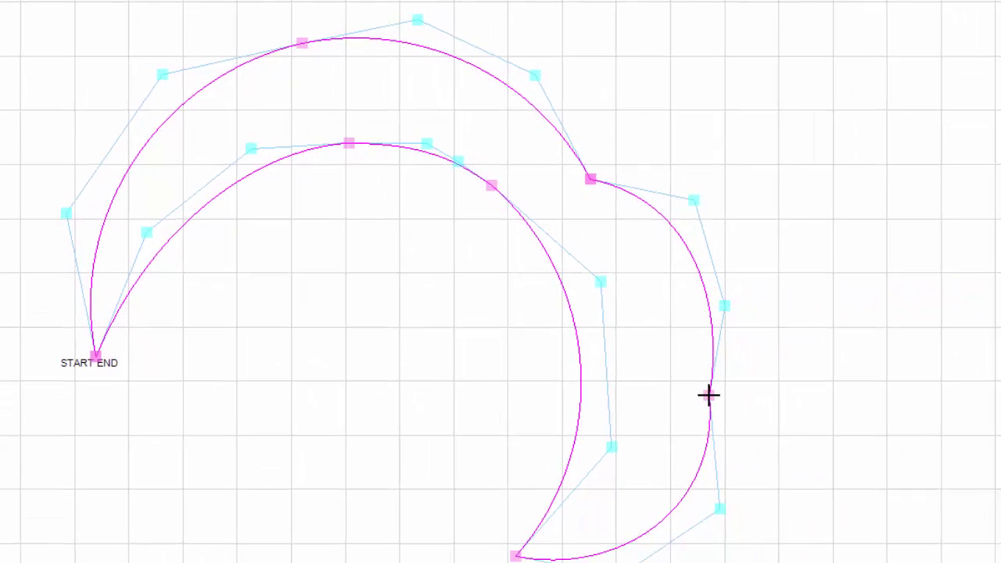
drag(719, 508, 686, 490)
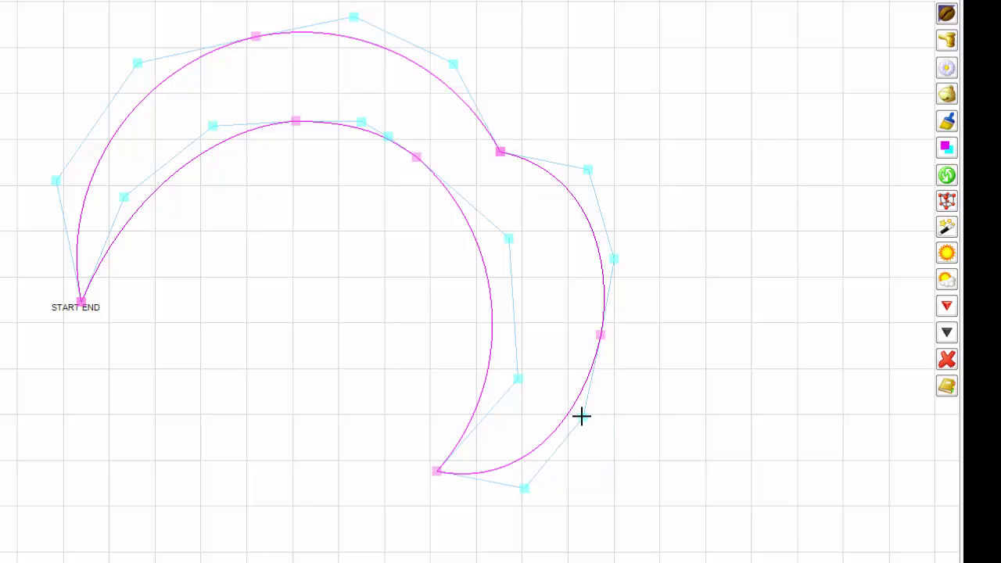
drag(581, 416, 580, 416)
drag(523, 487, 511, 475)
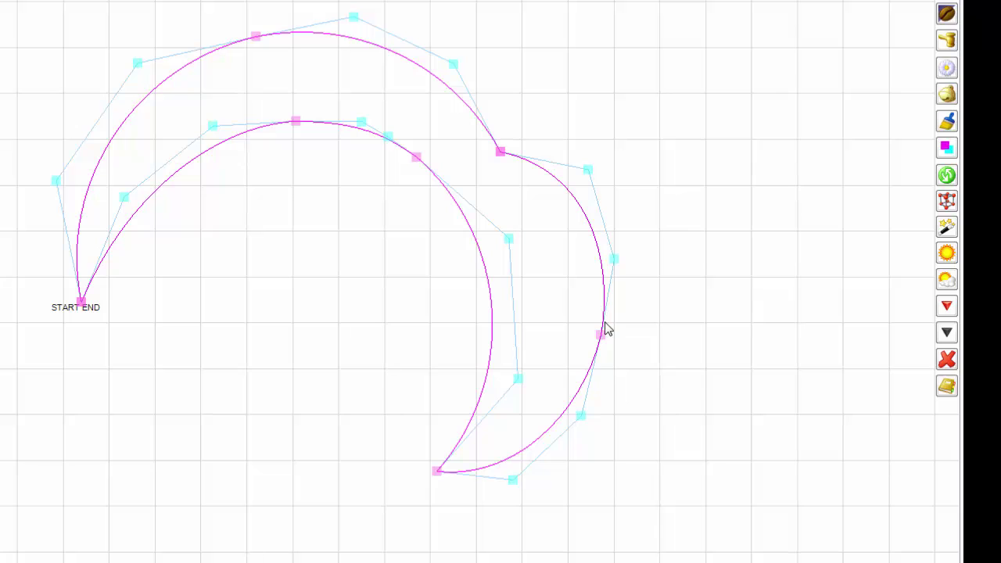
drag(596, 336, 595, 365)
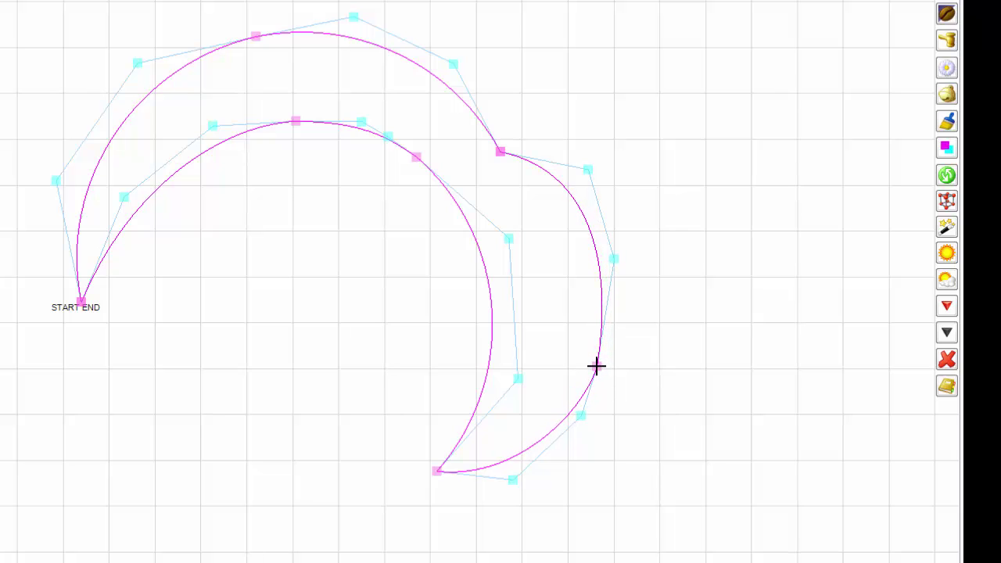
click(625, 39)
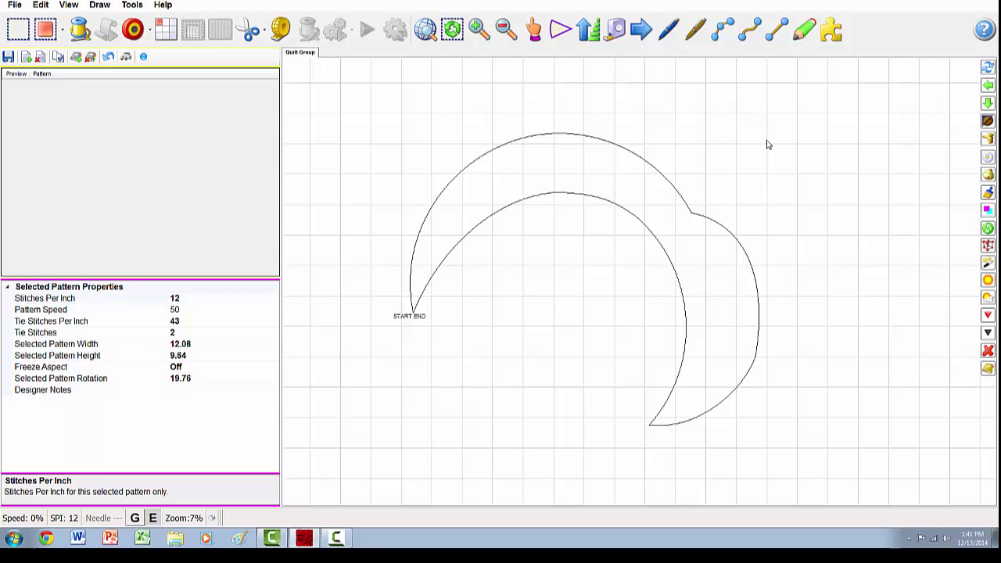
Step: Add a PAUSE command to the node at the top of the crescent's upper outer arc
click(552, 139)
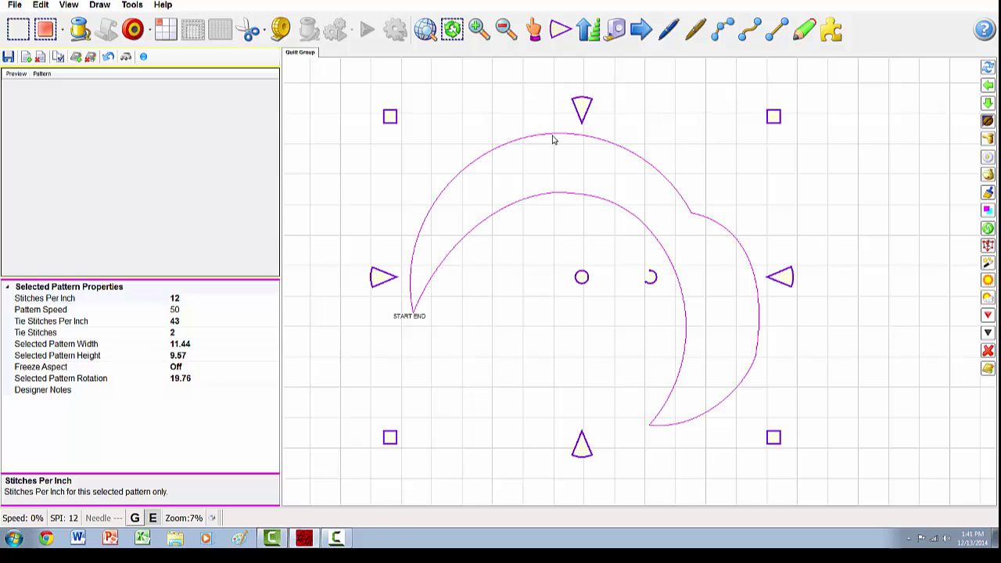
click(988, 212)
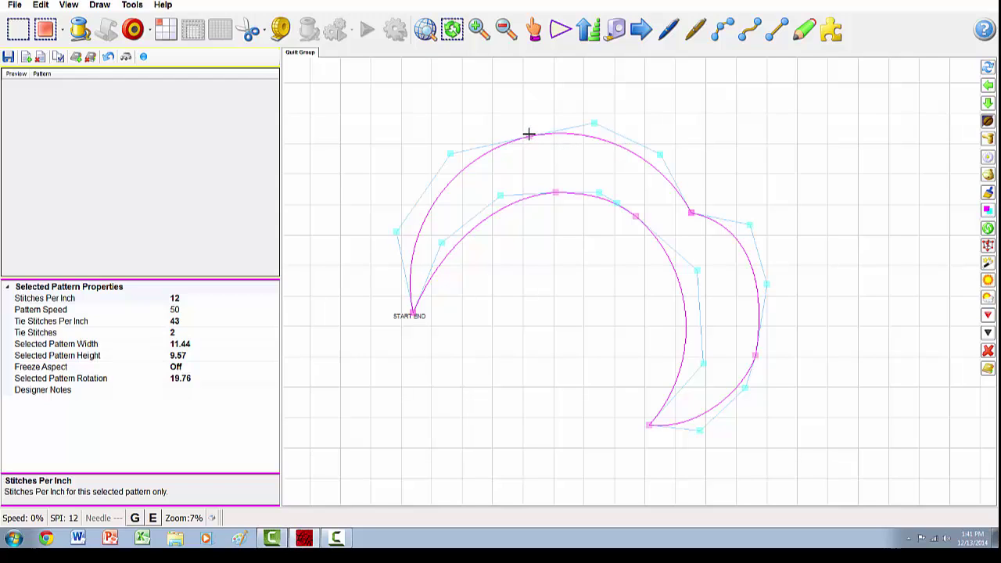
right_click(529, 136)
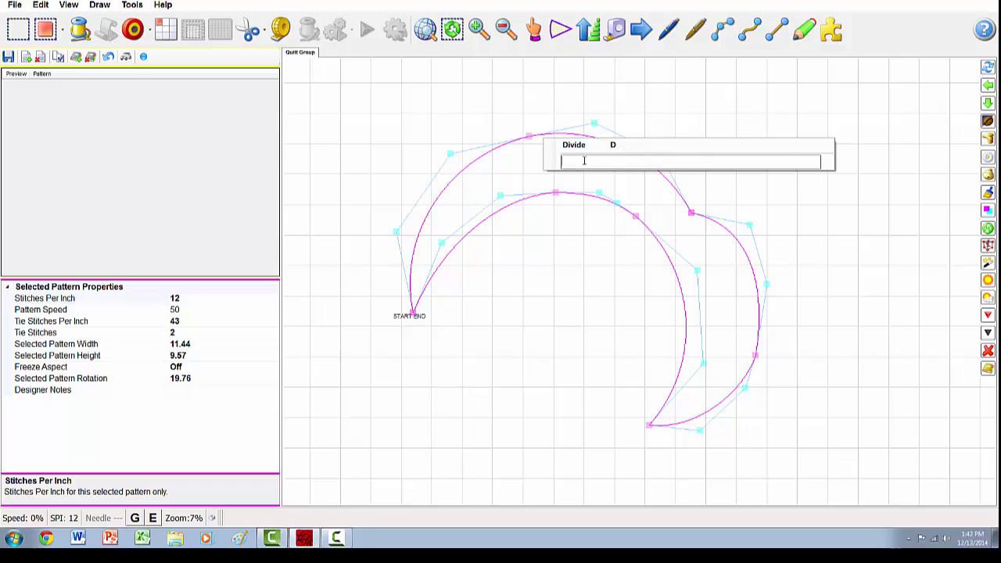
text(PAUSE)
click(529, 141)
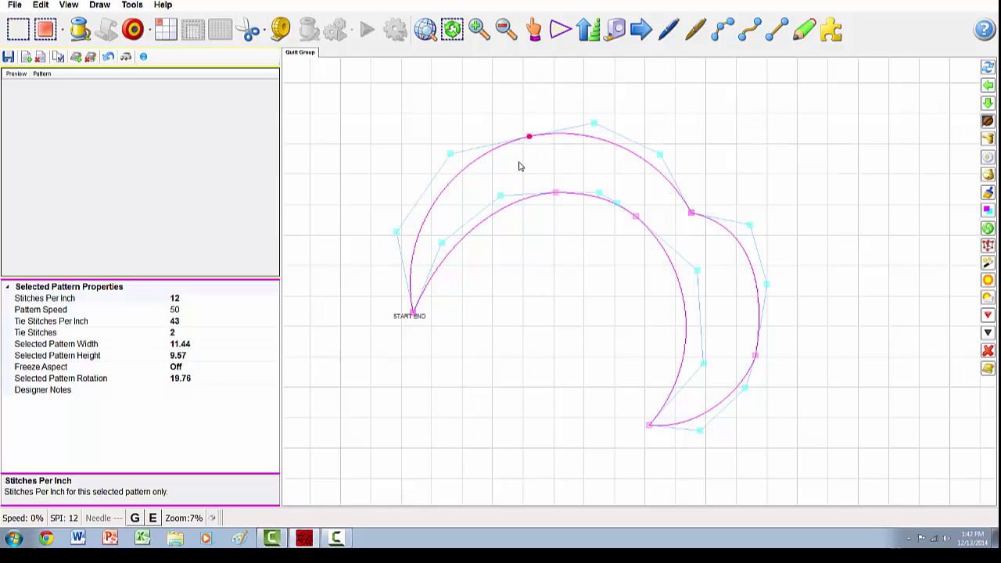
Step: Examine the marked node on the upper outer arc up close and check the command stored in it
scroll(521, 165, up, 1)
scroll(535, 96, up, 5)
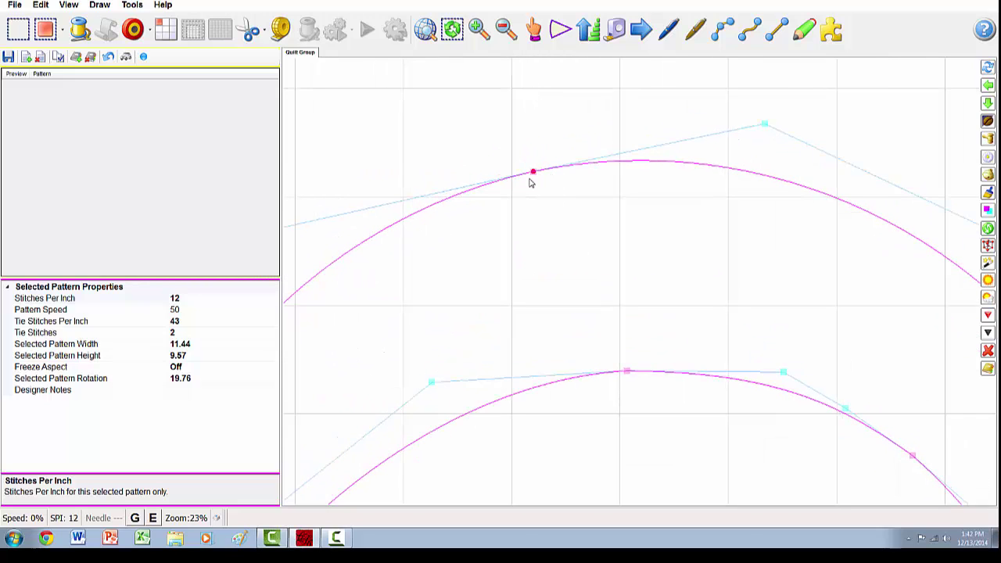
scroll(531, 176, down, 3)
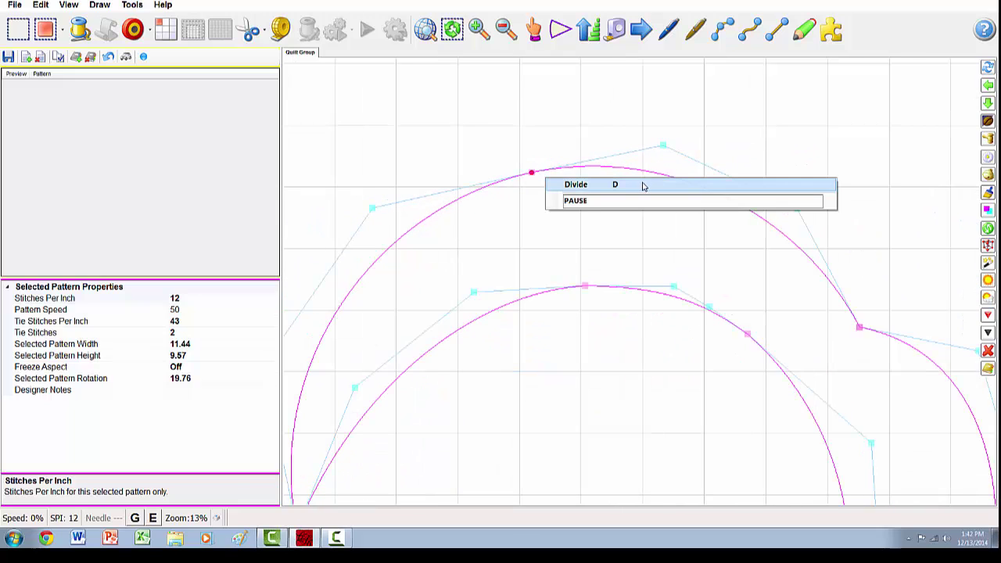
click(598, 226)
Step: Add a SPEED command with the value 125 to the node where the crescent's two outer arcs meet
right_click(858, 326)
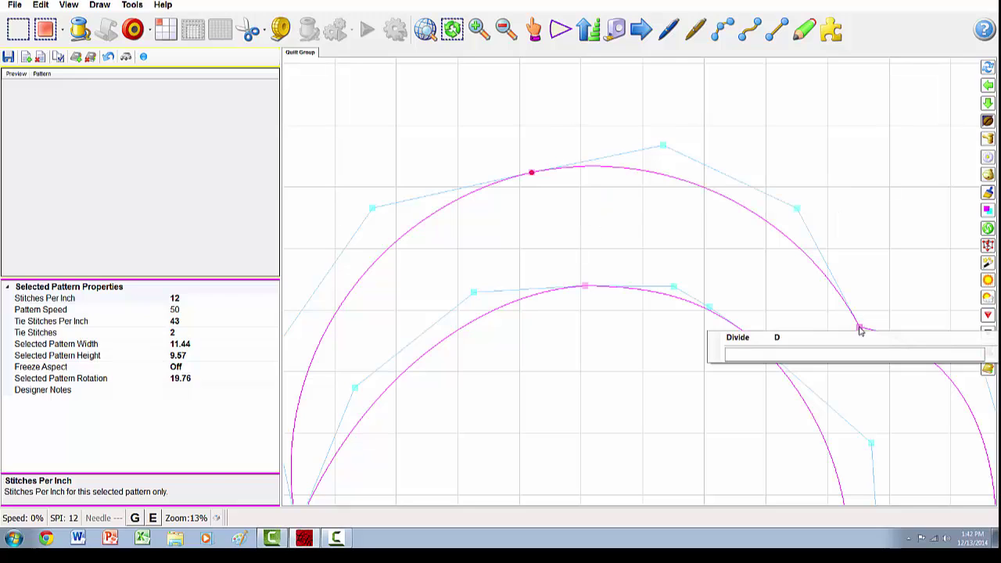
click(757, 356)
text(SP)
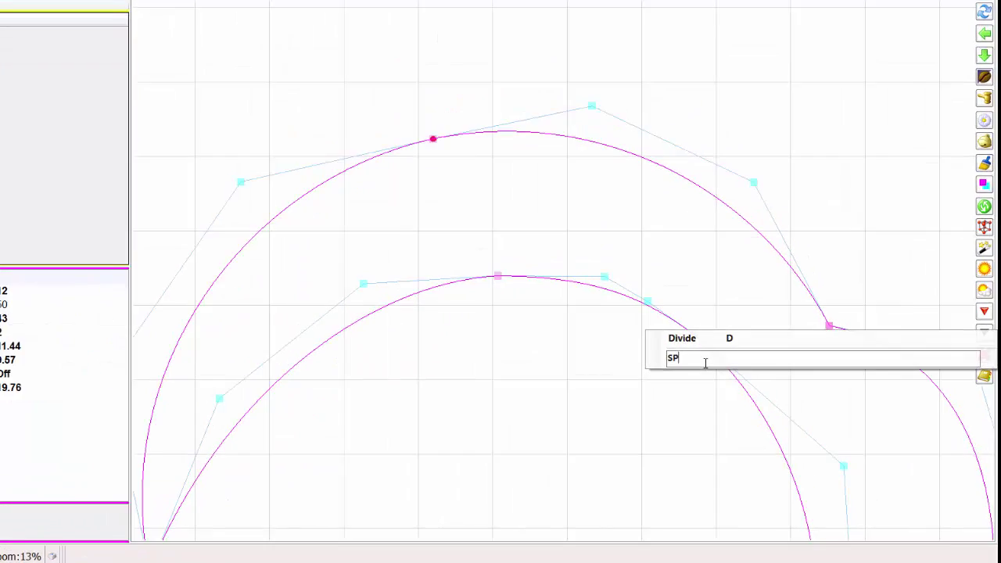
text(EED)
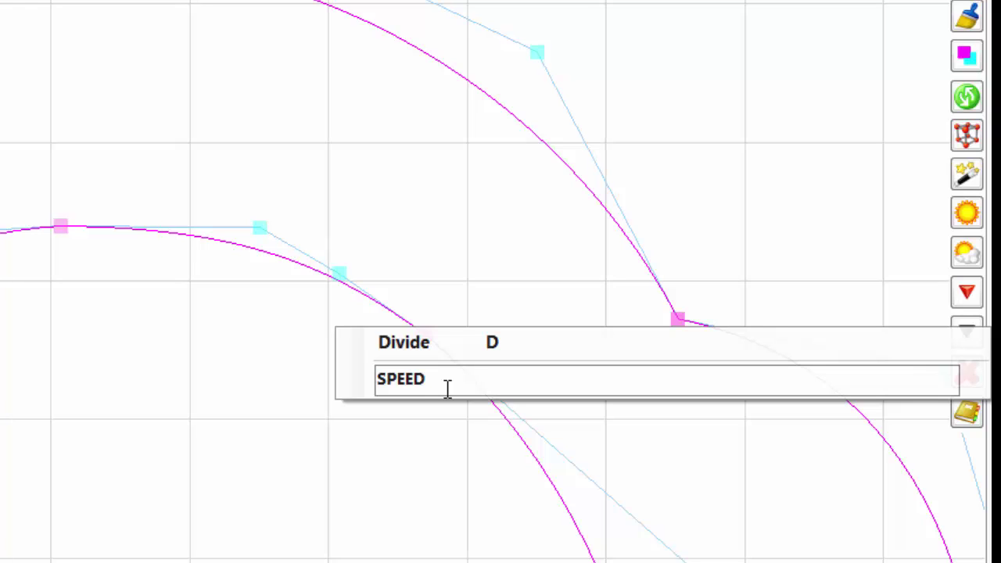
text(125)
key(Return)
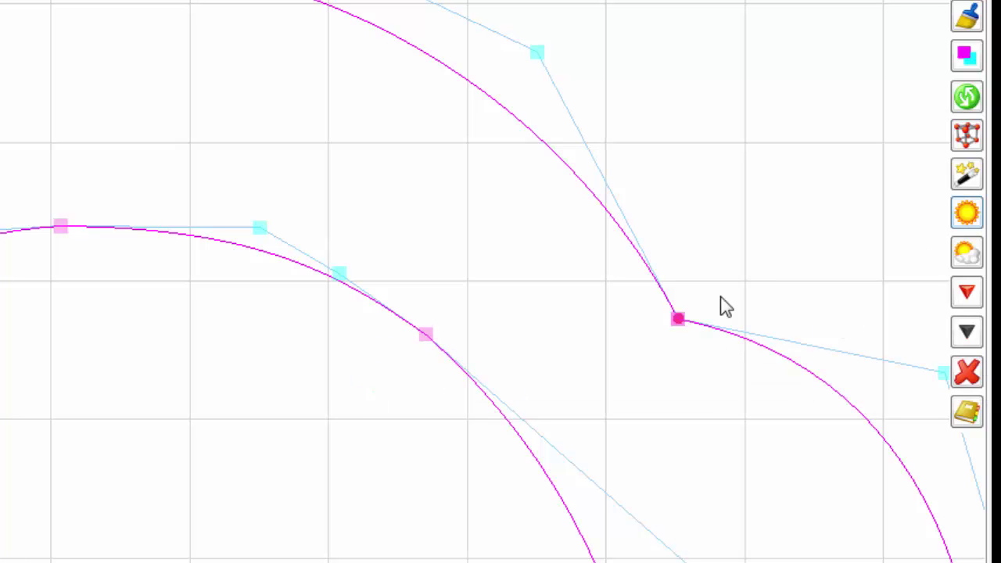
Step: Add an SPI command with the value 110 to the node midway along the crescent's right-hand outer arc
scroll(677, 318, down, 4)
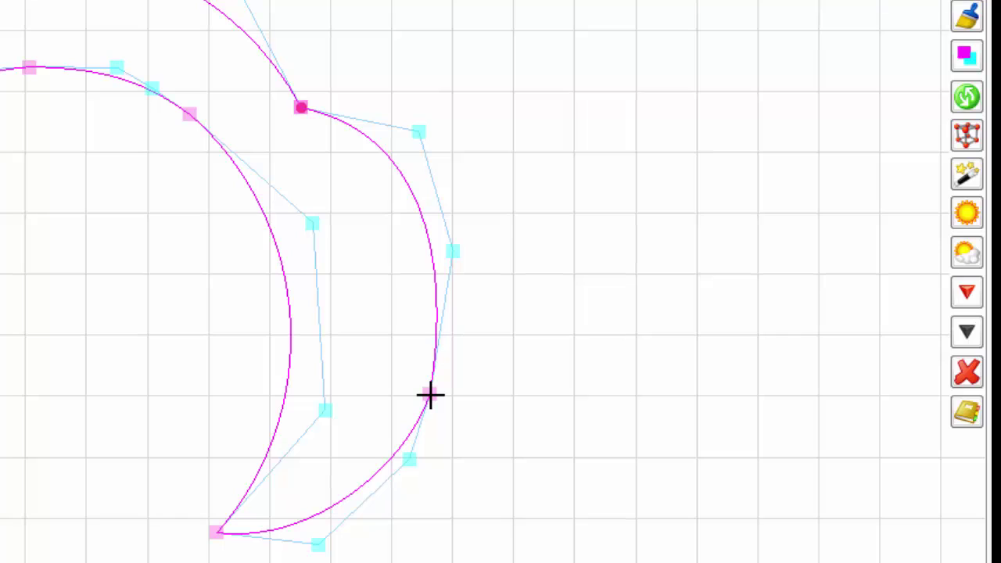
key(d)
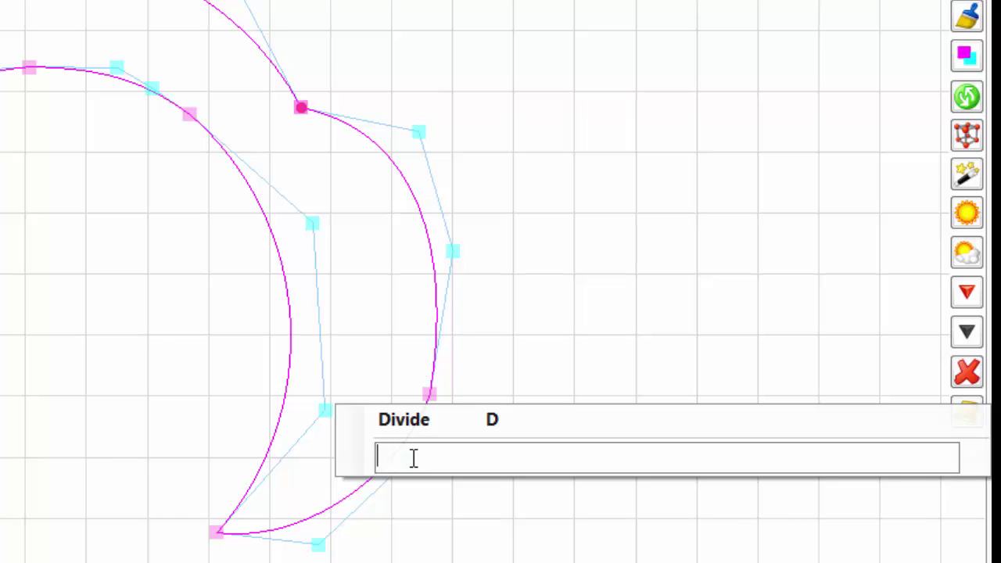
text(SPI)
text(10)
key(BackSpace)
key(BackSpace)
text(110)
key(Return)
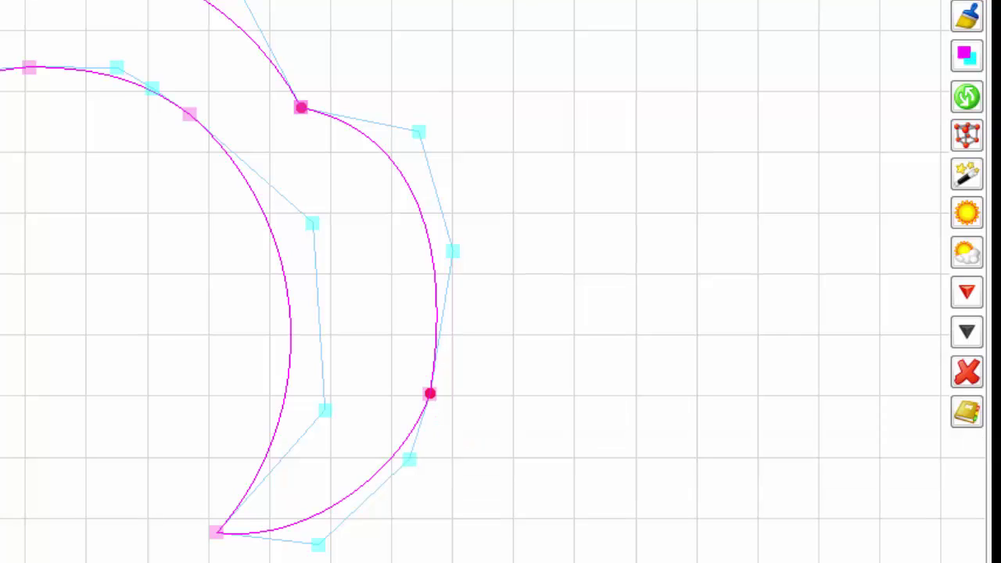
scroll(266, 344, down, 4)
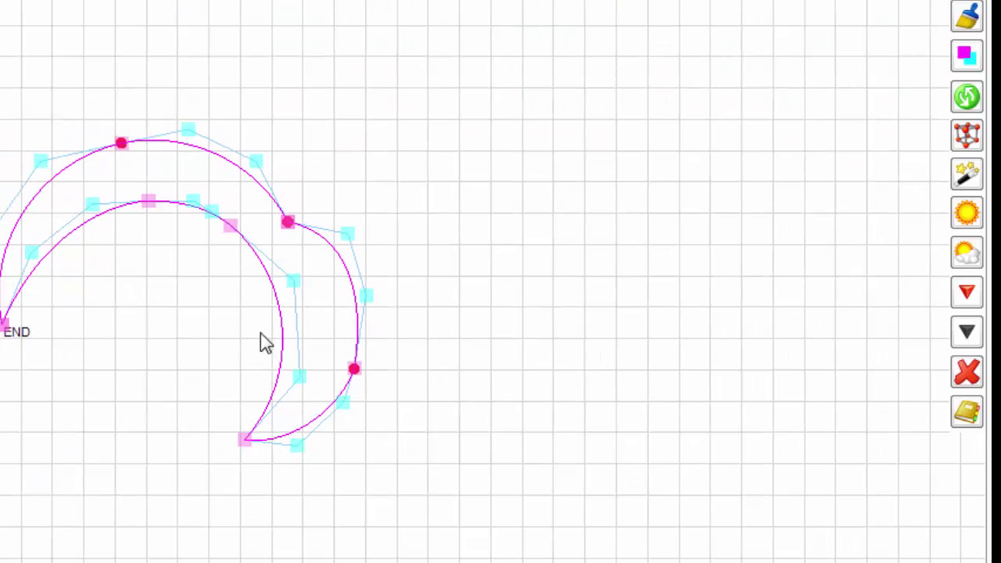
scroll(180, 289, down, 3)
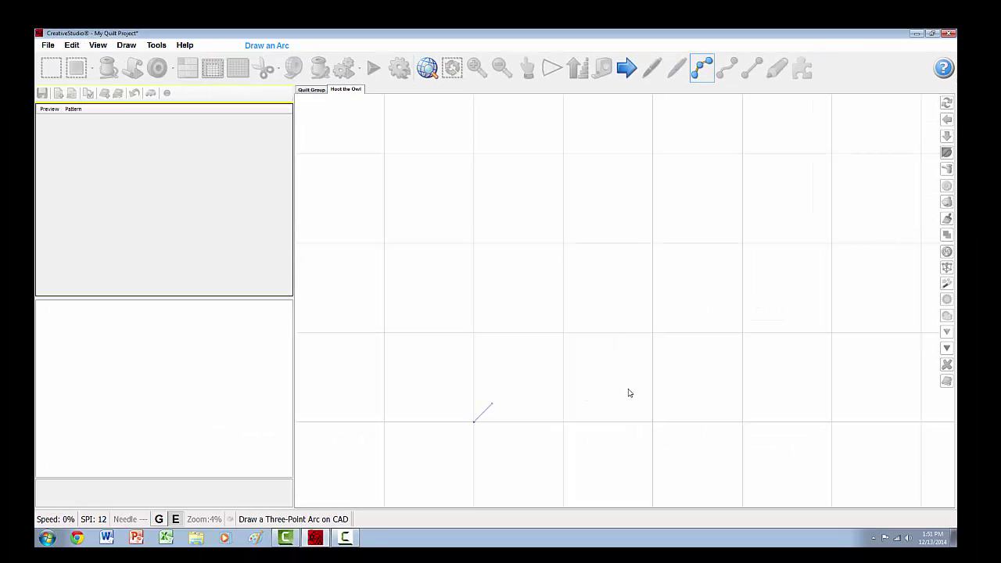
Step: Draw a shallow upward-bowed three-point arc as the bottom edge of the half-owl outline, starting at a vertical grid line
scroll(605, 389, up, 2)
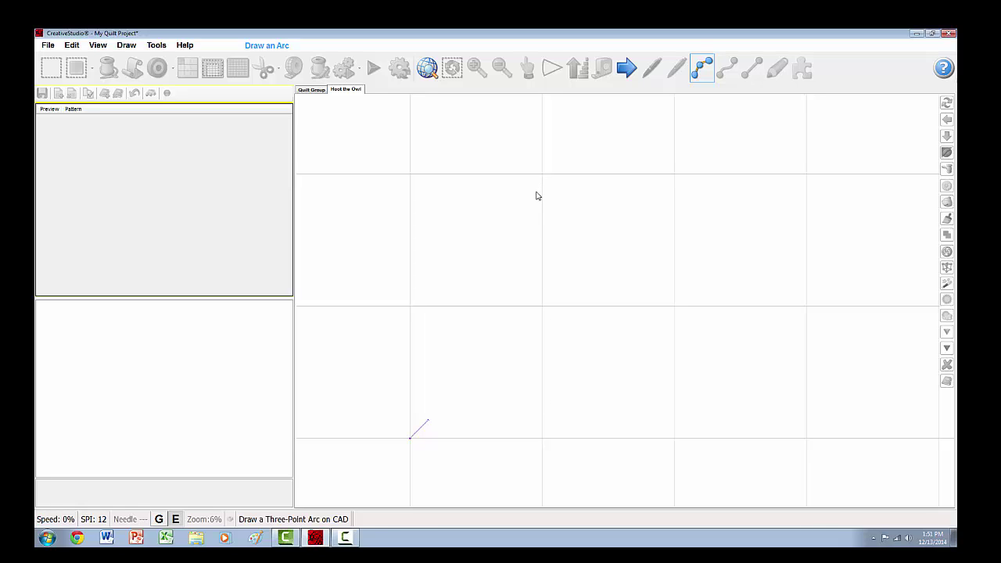
scroll(582, 248, down, 1)
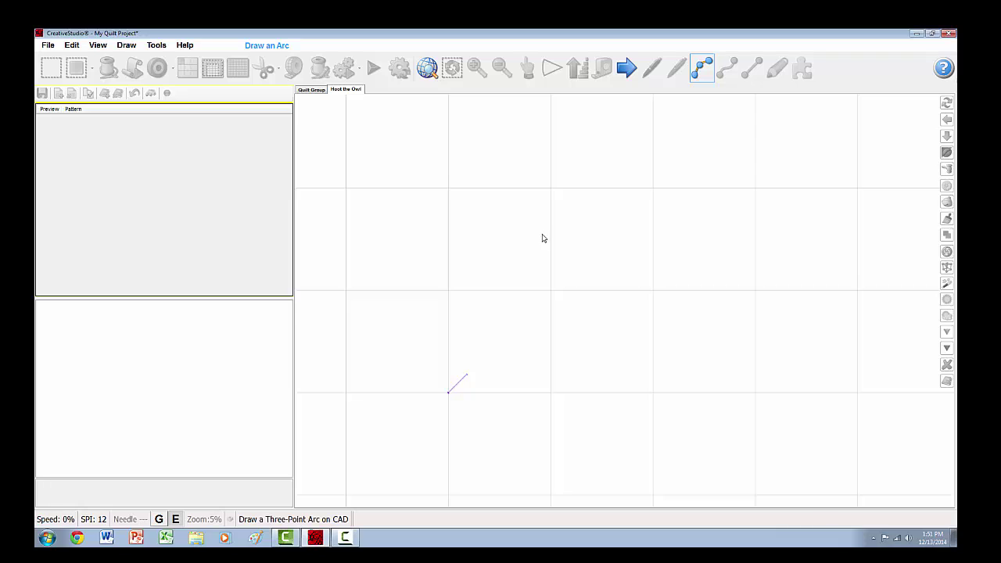
click(653, 383)
click(622, 379)
click(576, 386)
Step: Continue the outline with a small rounded corner arc and a long inward-curving side arc ending at the upper grid intersection
key(Escape)
click(560, 389)
click(550, 366)
click(562, 283)
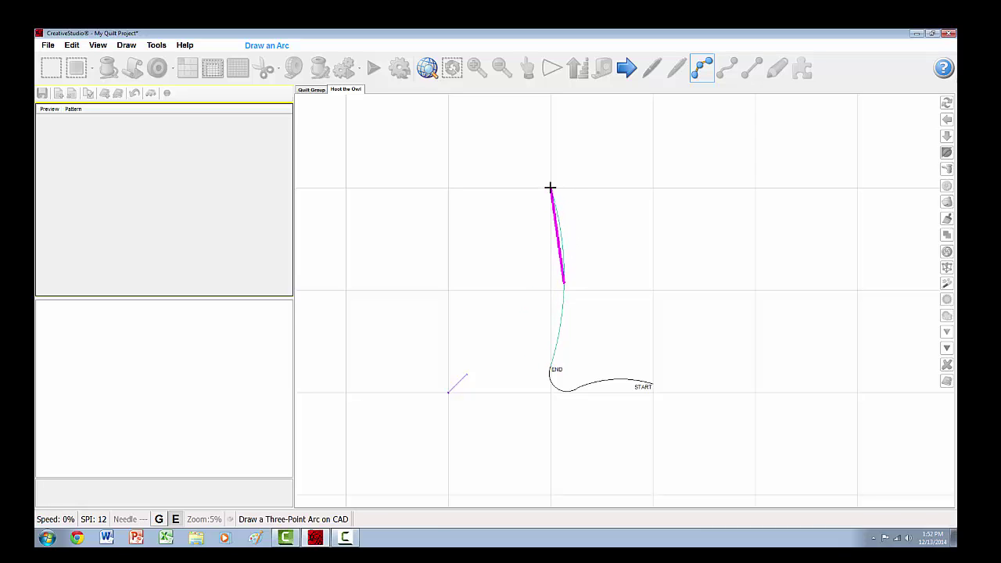
click(550, 188)
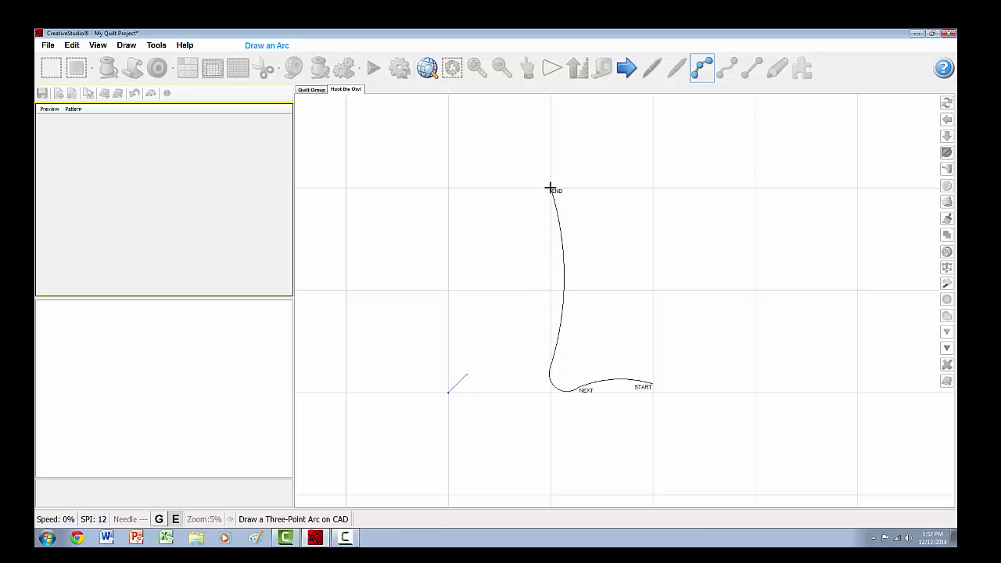
Step: Draw a short ear arc from the side's upper end and a longer head arc curving down to the vertical grid line
click(550, 187)
click(579, 199)
click(579, 199)
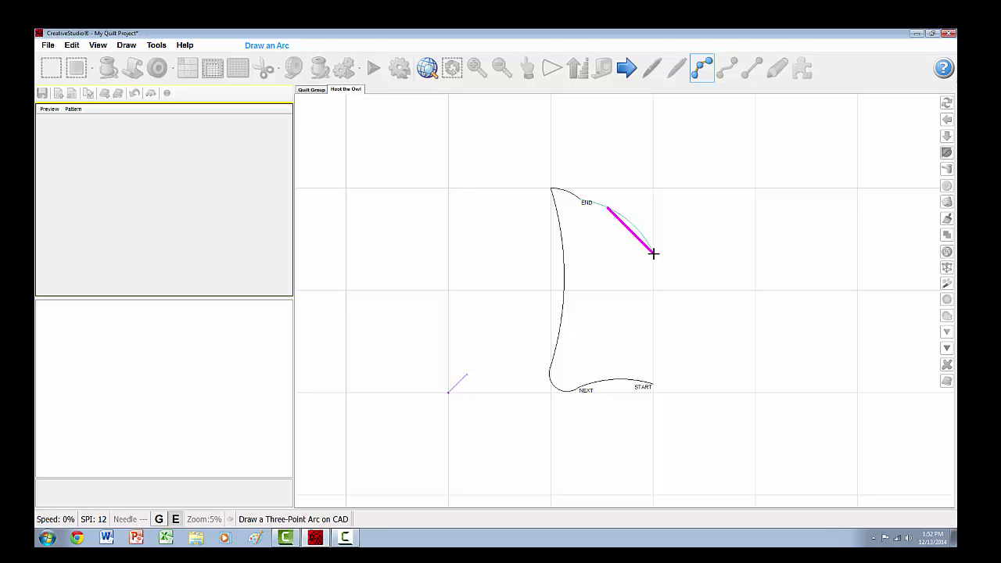
click(652, 253)
right_click(653, 252)
Step: Reshape the short ear arc in node editing by moving its end node outward along the head arc and adjusting its curve handle
scroll(581, 187, up, 1)
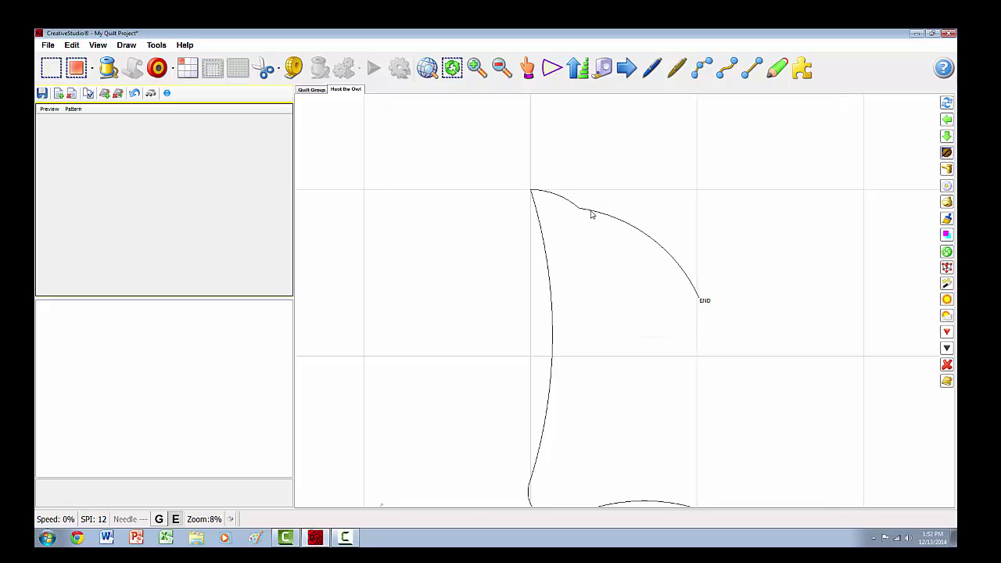
click(594, 215)
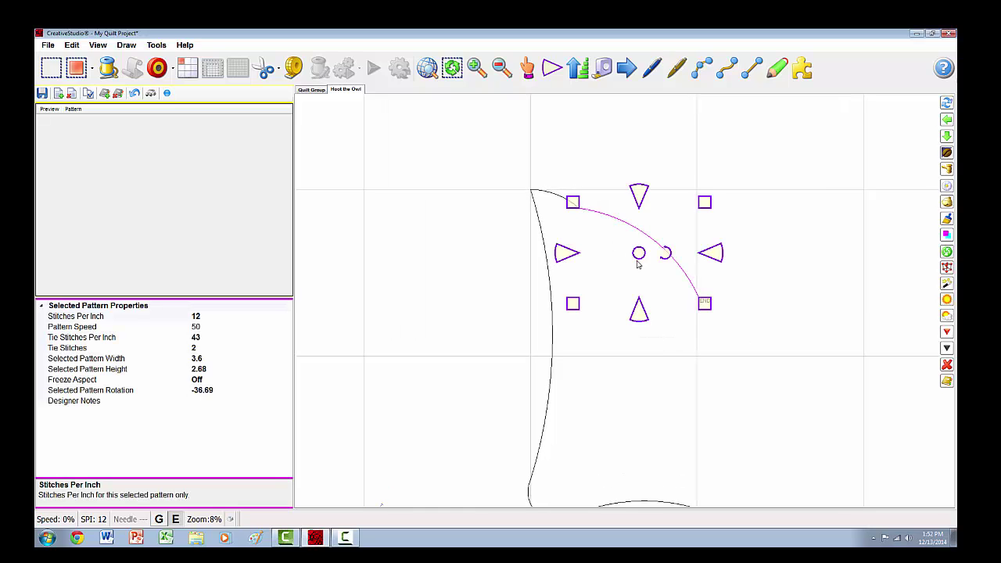
click(176, 520)
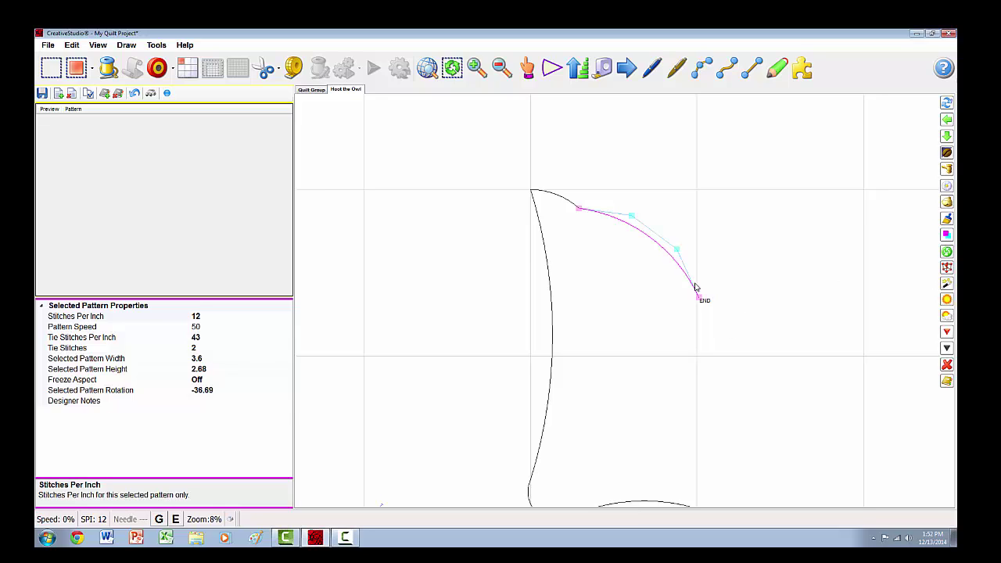
scroll(636, 243, up, 2)
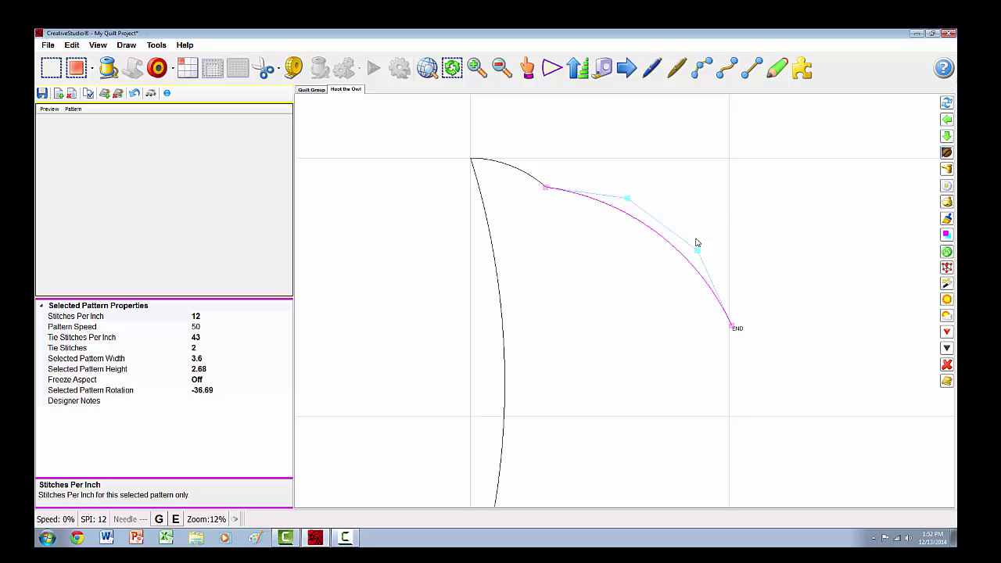
drag(544, 187, 584, 188)
click(542, 183)
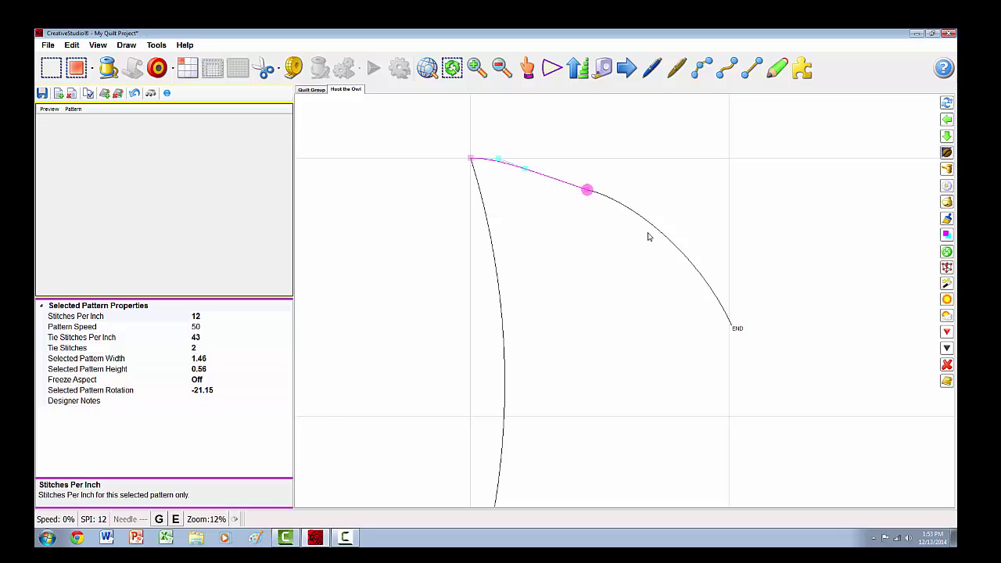
click(532, 166)
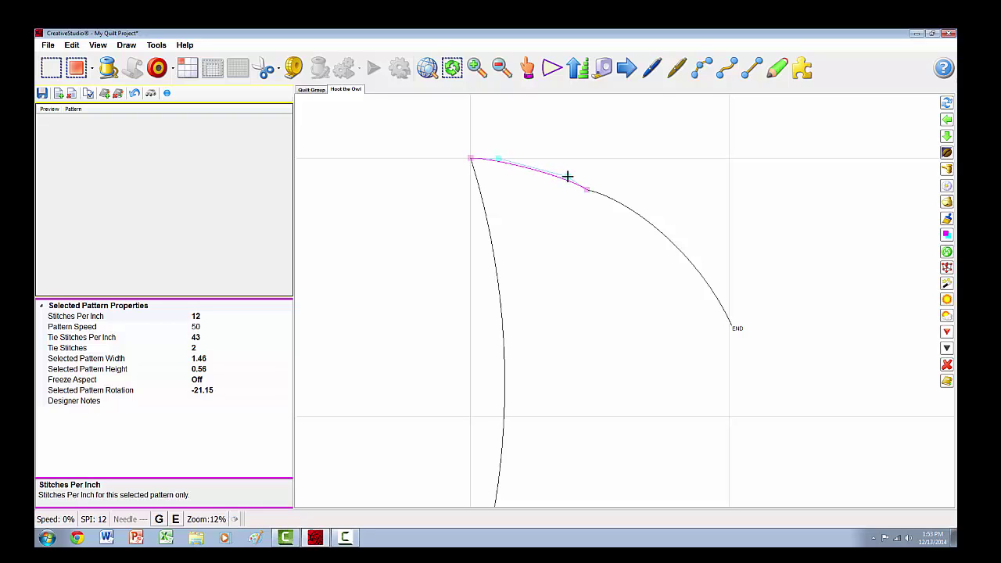
Step: Move the head arc's start node onto the ear arc's end and adjust both curve handles for a smoother transition
click(608, 200)
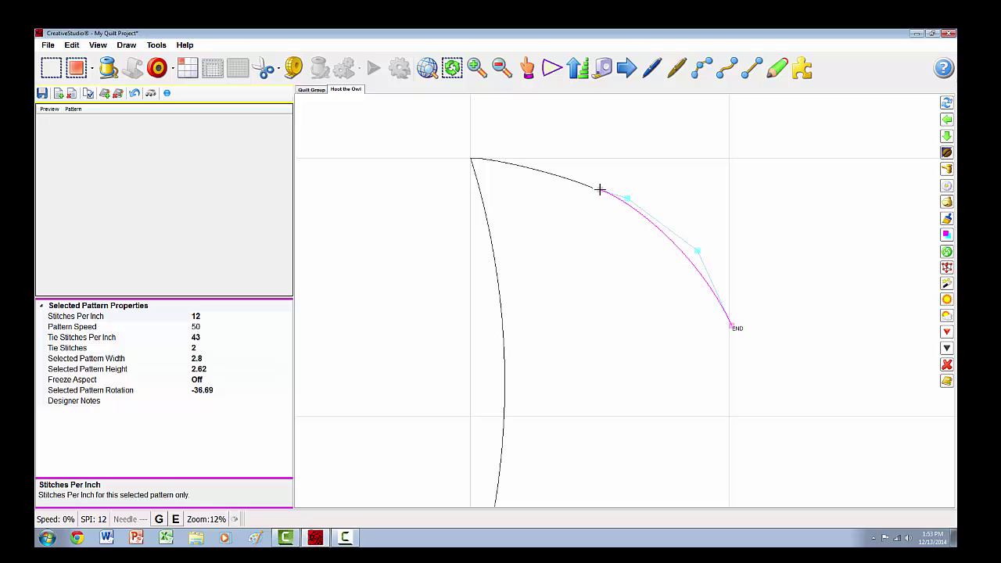
click(595, 188)
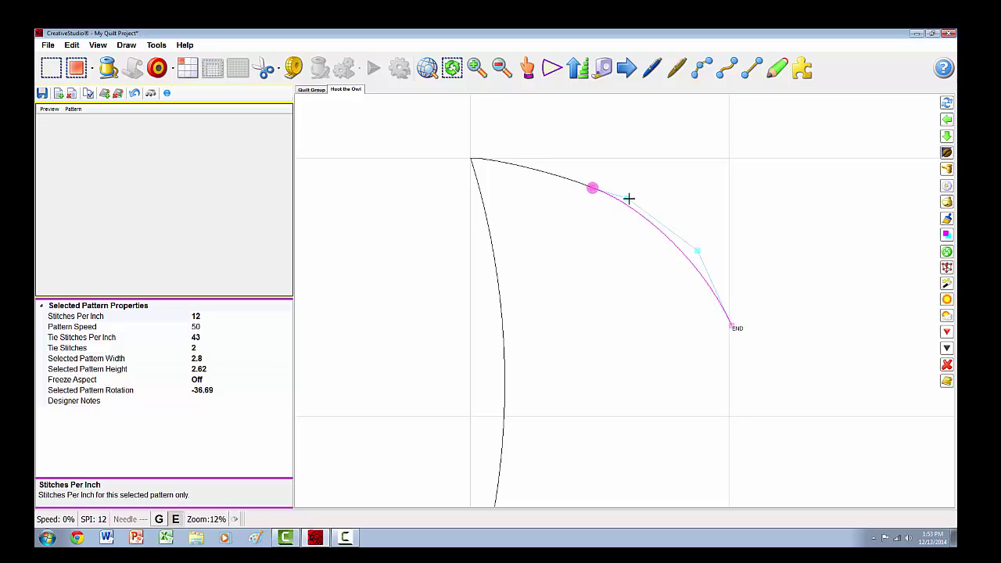
click(628, 200)
drag(698, 247, 695, 244)
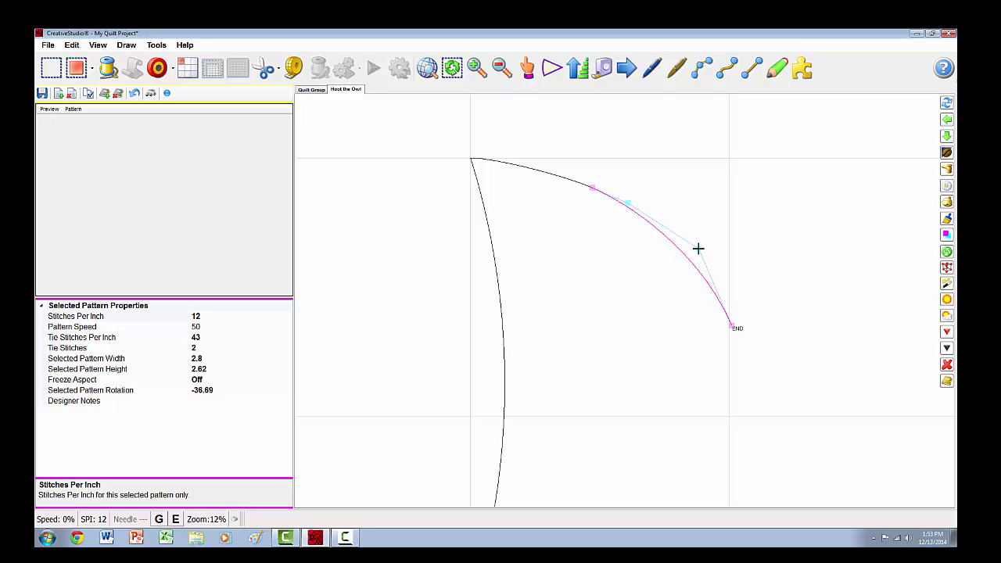
drag(627, 203, 650, 201)
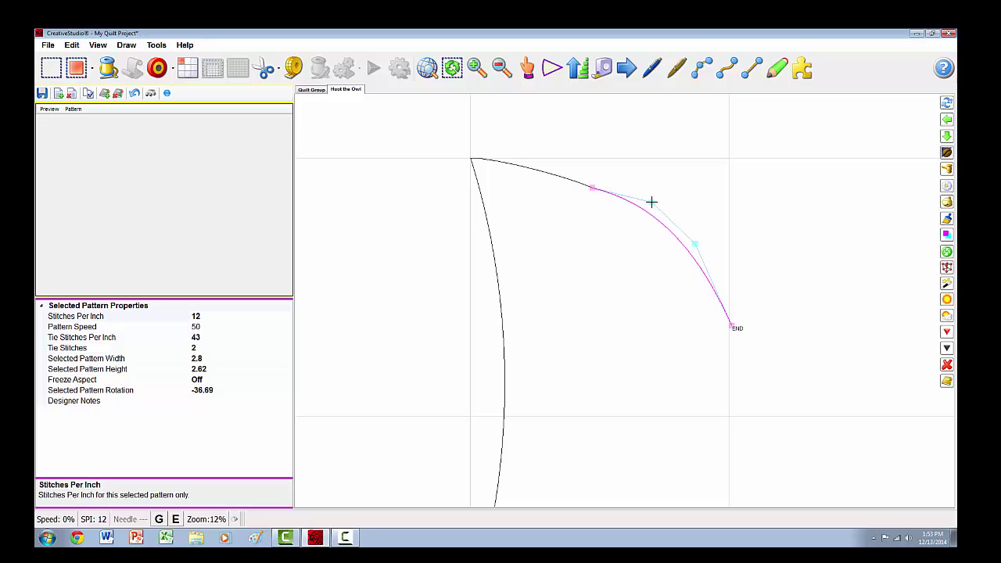
Step: Lower the head arc's end node to the vertical grid line, refine its upper curve handle and deselect the arc
drag(730, 327, 729, 354)
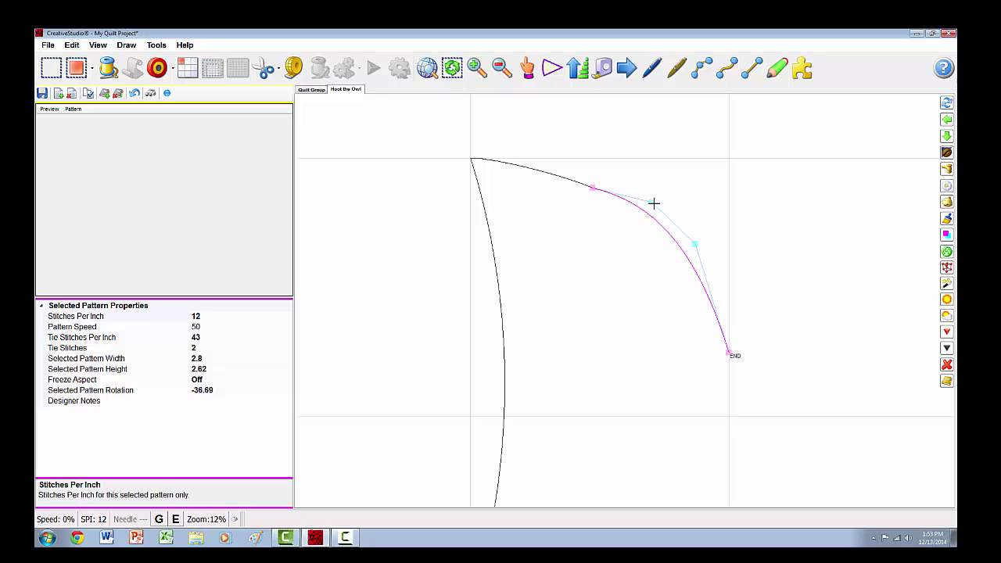
drag(652, 203, 660, 215)
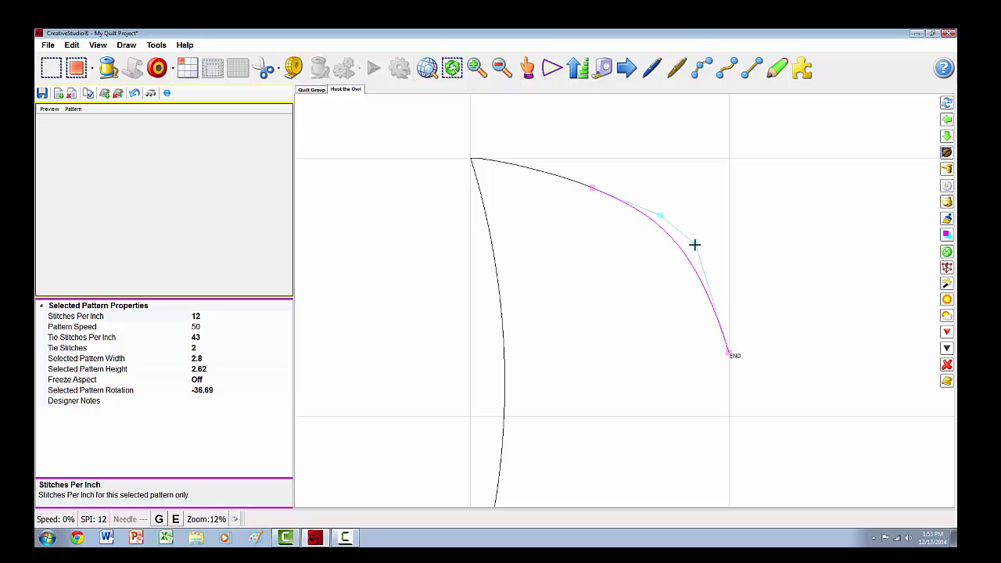
right_click(770, 250)
click(649, 185)
Step: Draw the wing's outer three-point arc from the bottom edge up to the long side curve, and narrow it to about 2.12 wide
scroll(649, 185, down, 3)
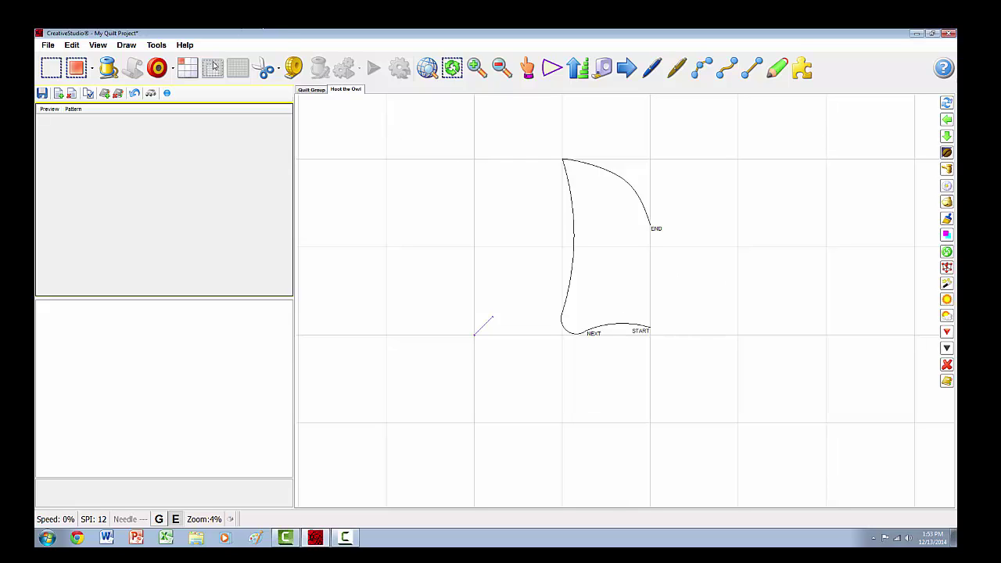
click(126, 44)
mouse_move(170, 111)
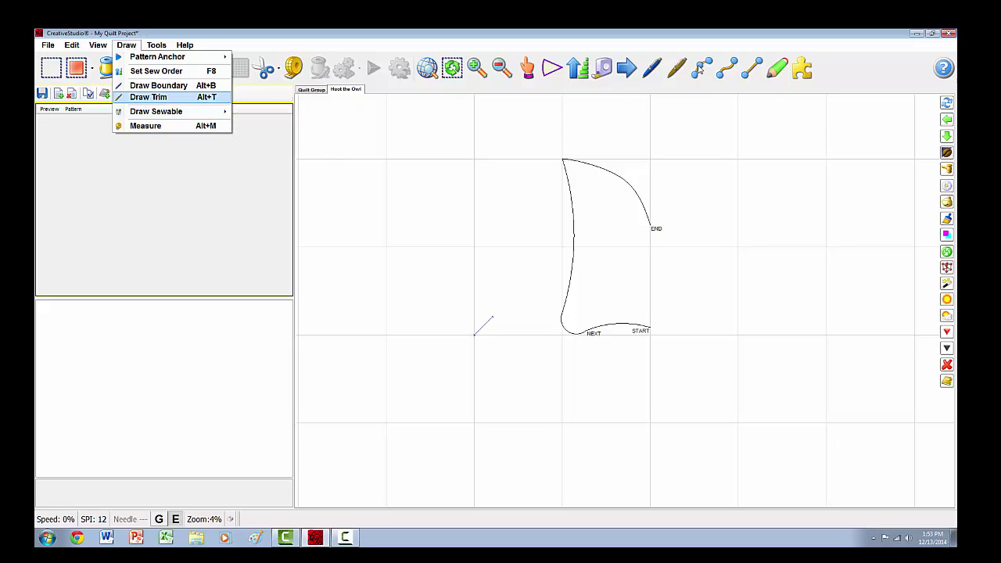
click(700, 69)
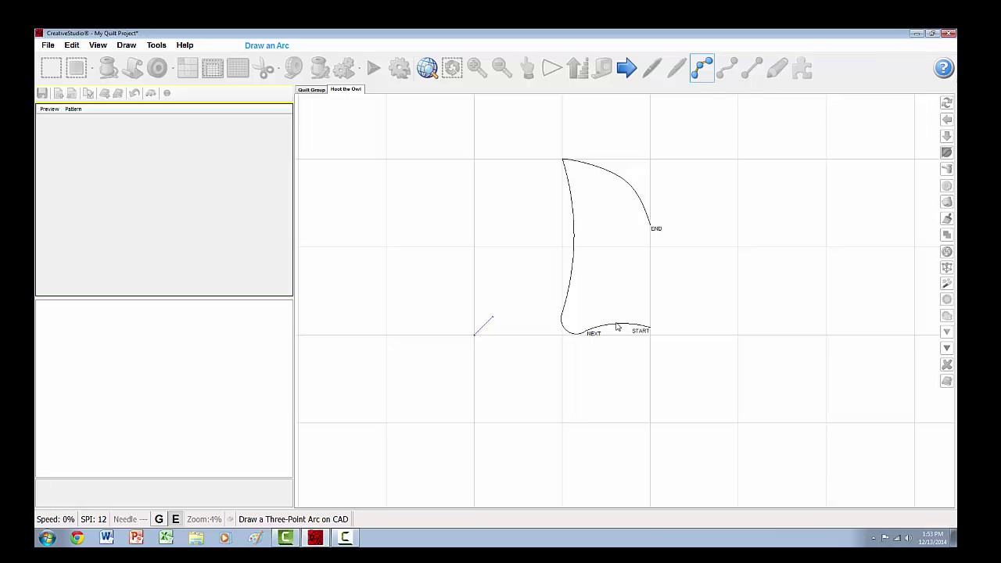
click(586, 330)
click(618, 296)
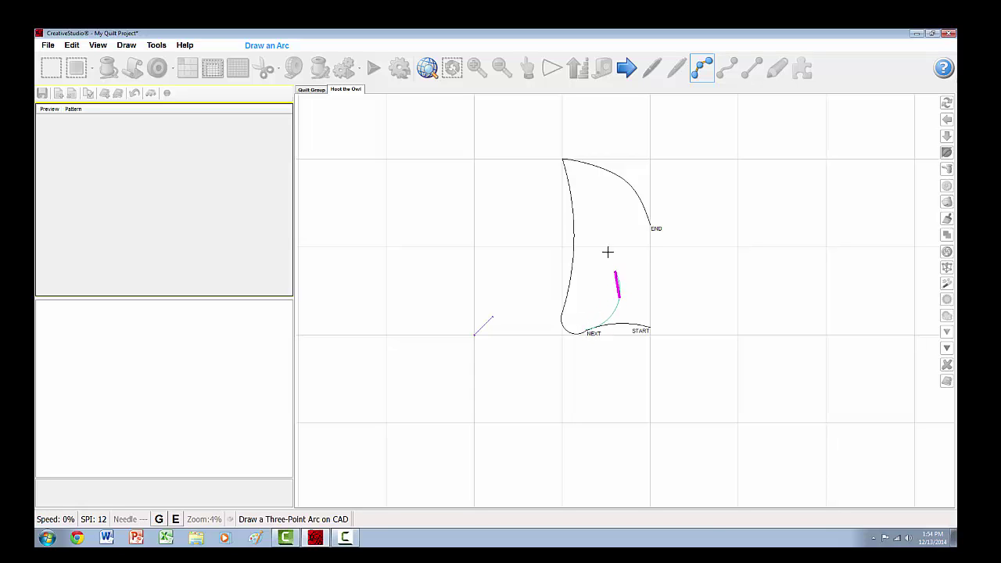
click(579, 221)
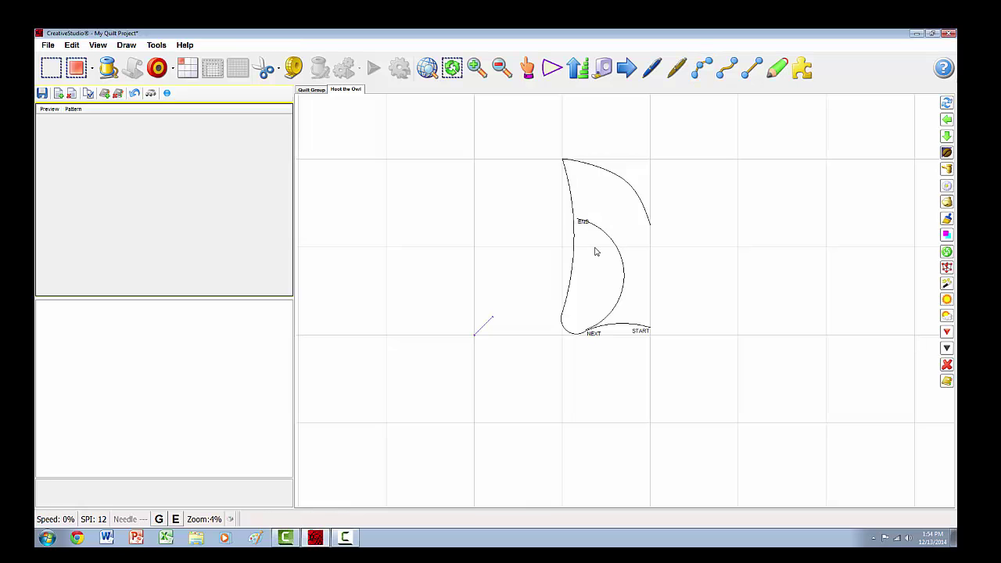
click(623, 273)
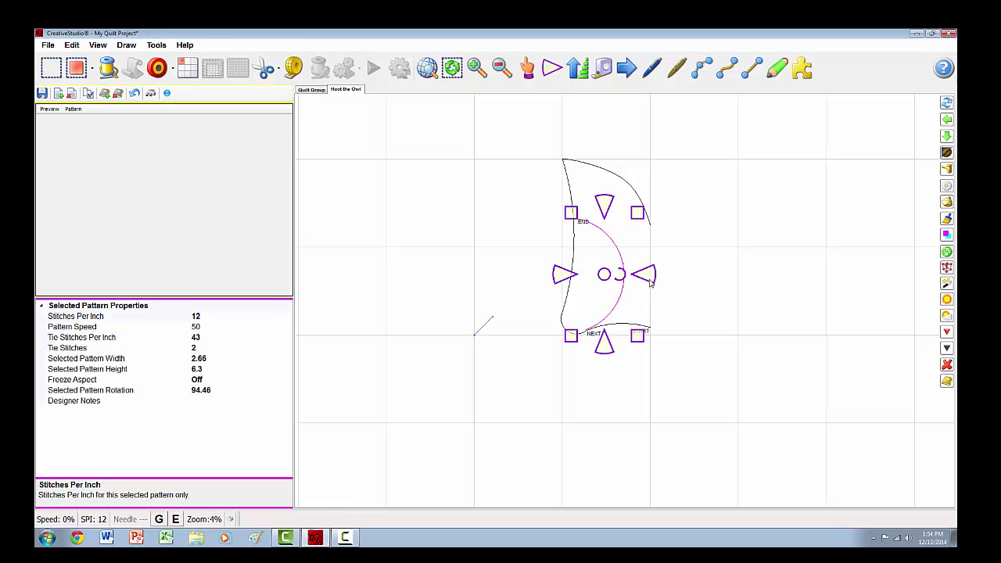
drag(650, 282, 641, 288)
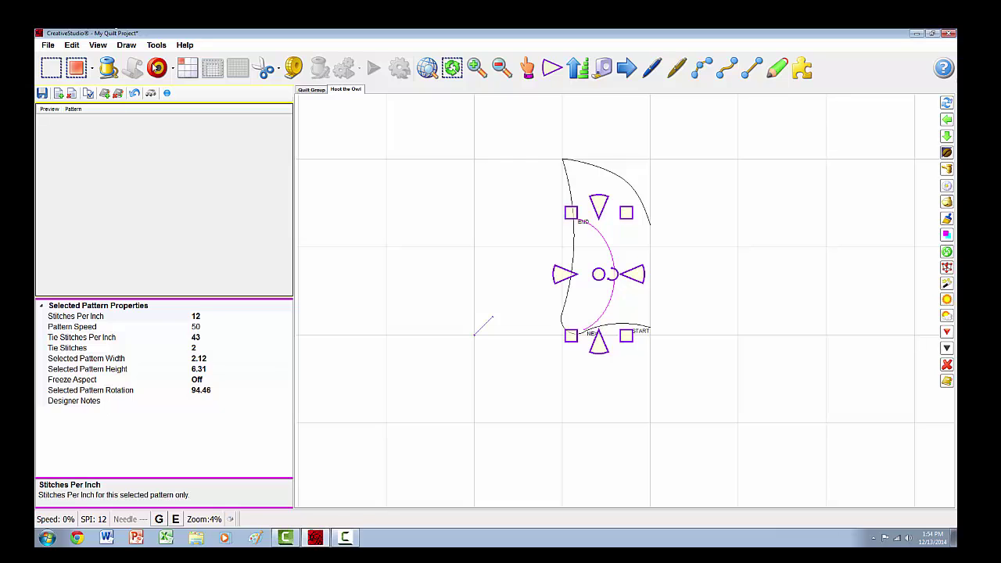
Step: Draw a flatter inner wing arc from the outer wing arc's upper end down to the rounded bottom corner, then clear the selection
click(701, 68)
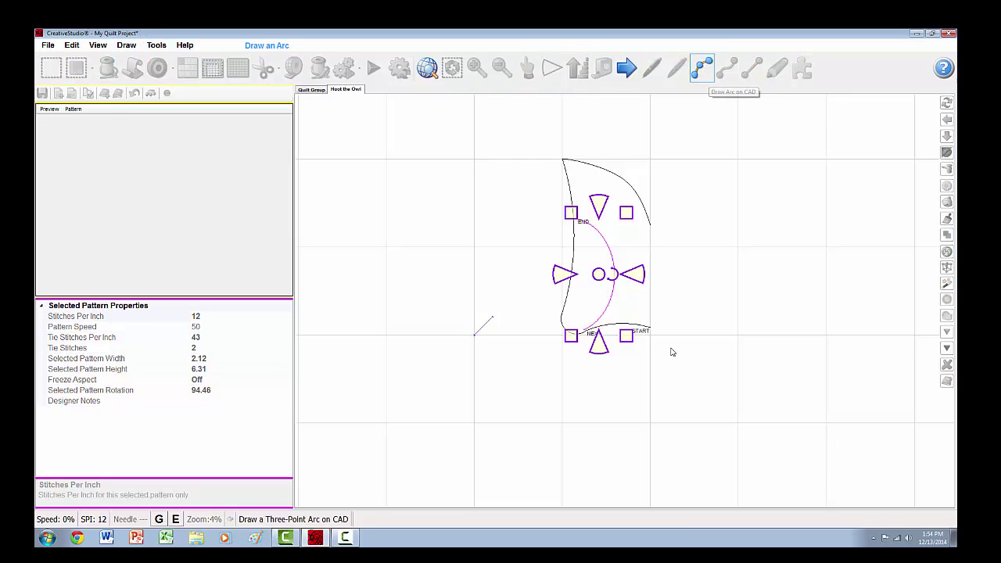
click(579, 224)
click(598, 274)
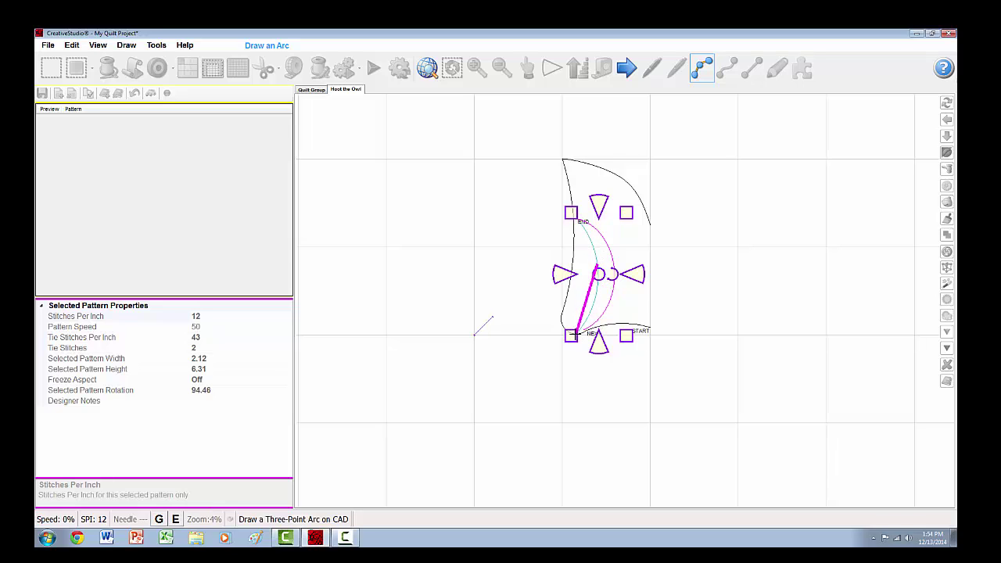
click(573, 333)
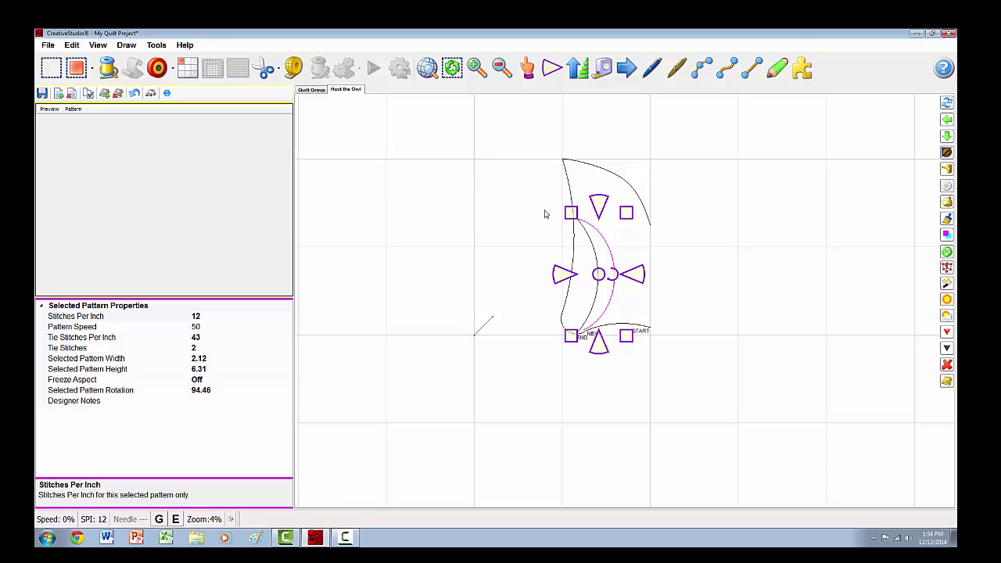
click(439, 191)
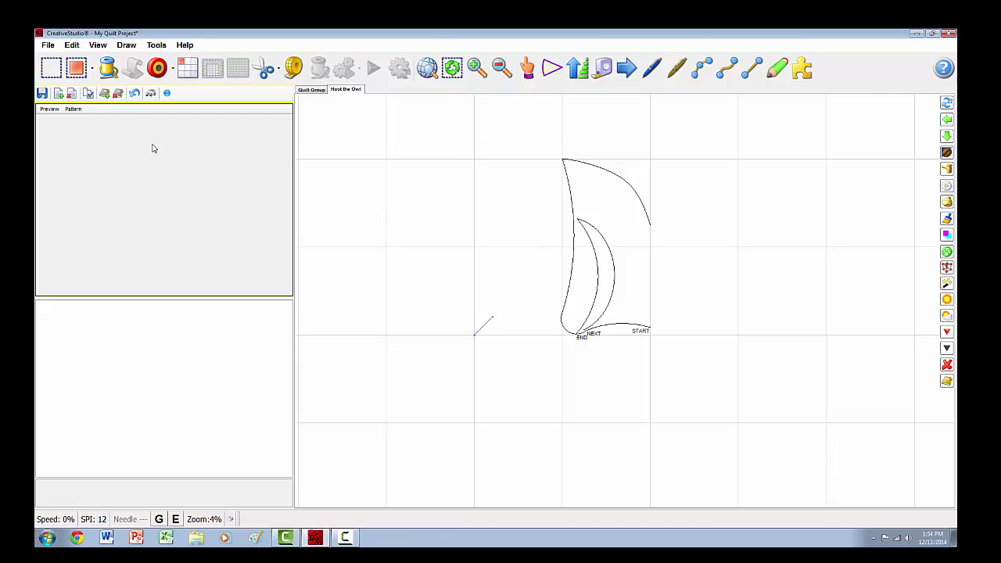
Step: Set the grid size to 1 inch
click(127, 45)
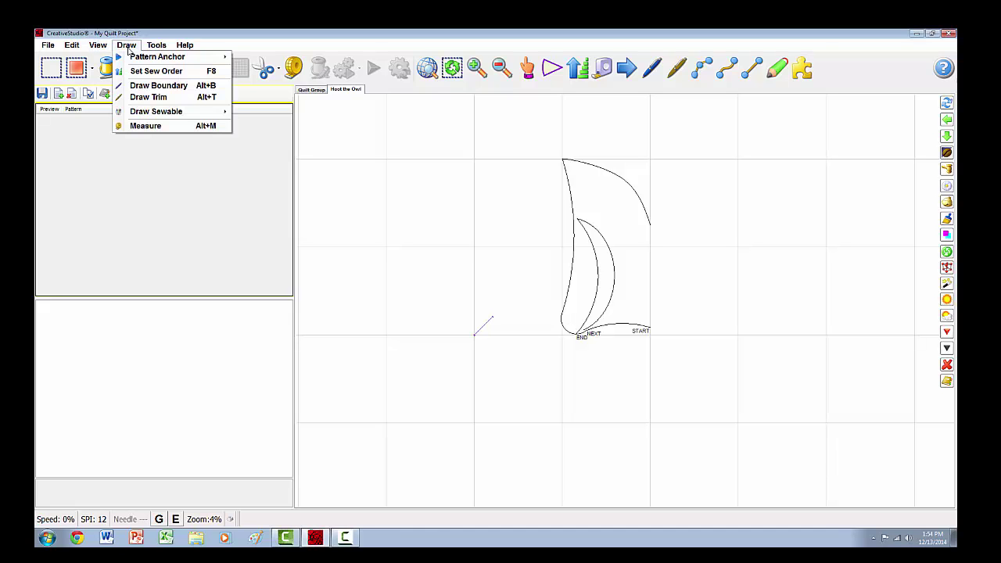
mouse_move(99, 47)
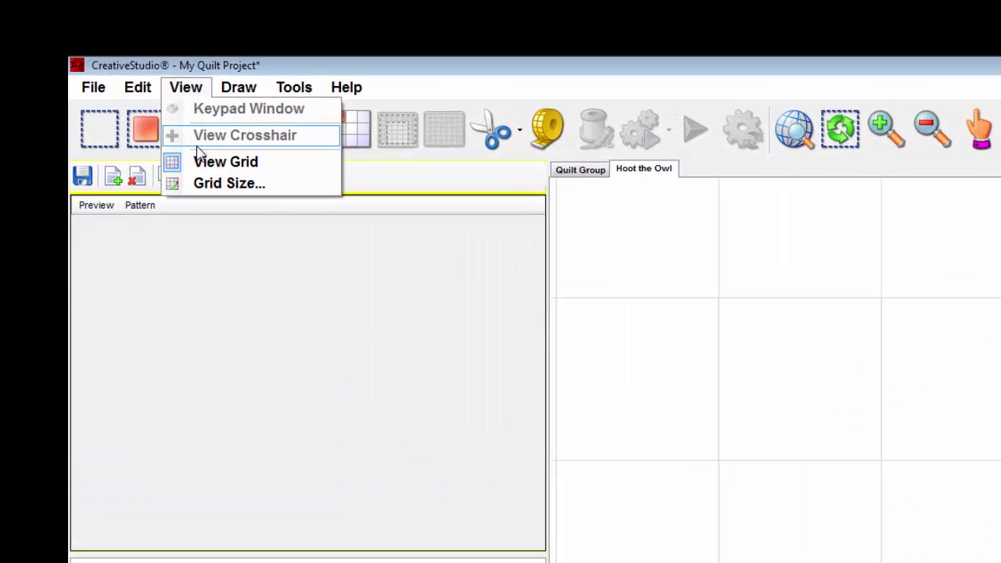
click(241, 209)
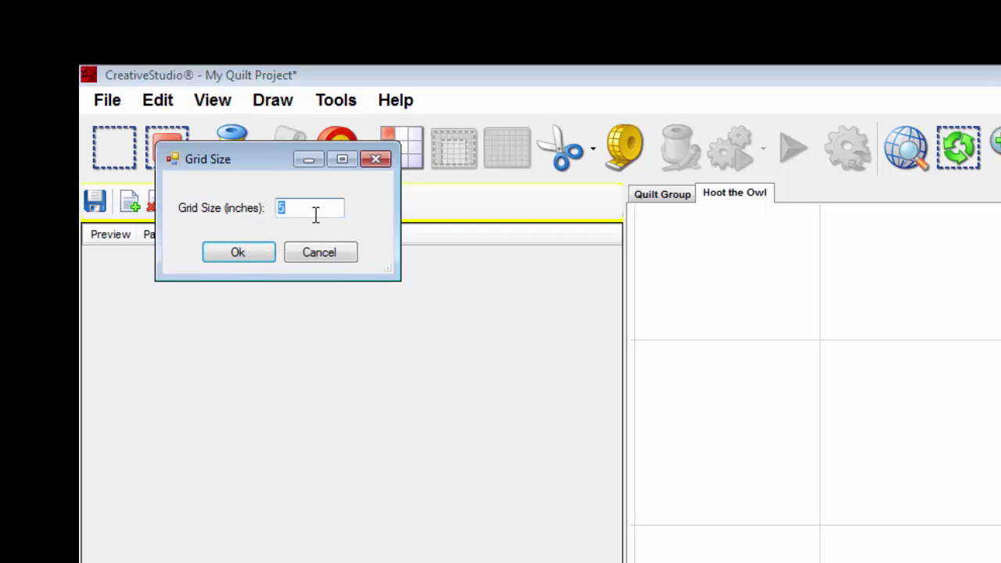
key(Return)
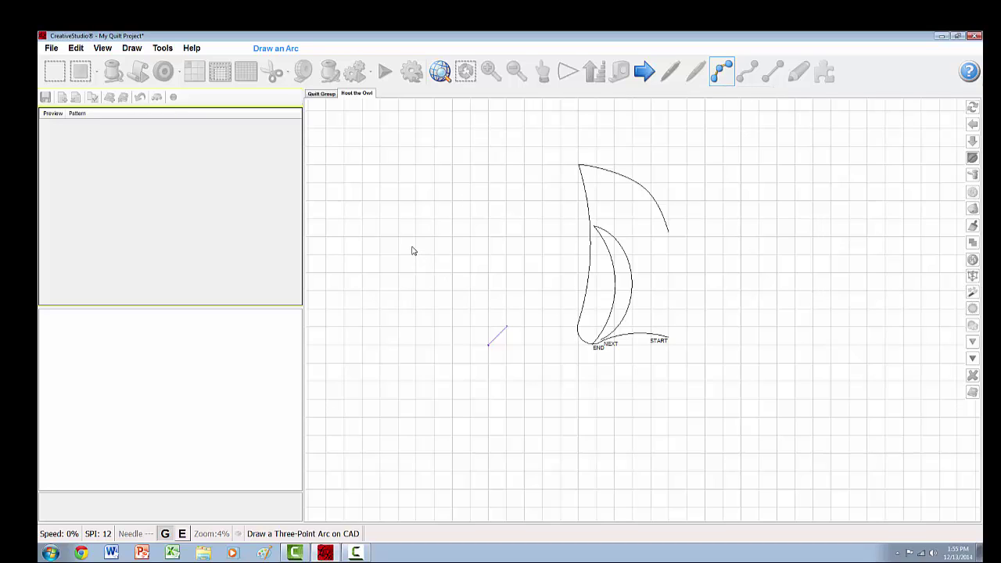
Step: Draw a circle about two grid squares wide with a closed three-point arc in the empty area beside the owl outline
click(416, 255)
click(398, 232)
click(415, 225)
scroll(413, 308, up, 1)
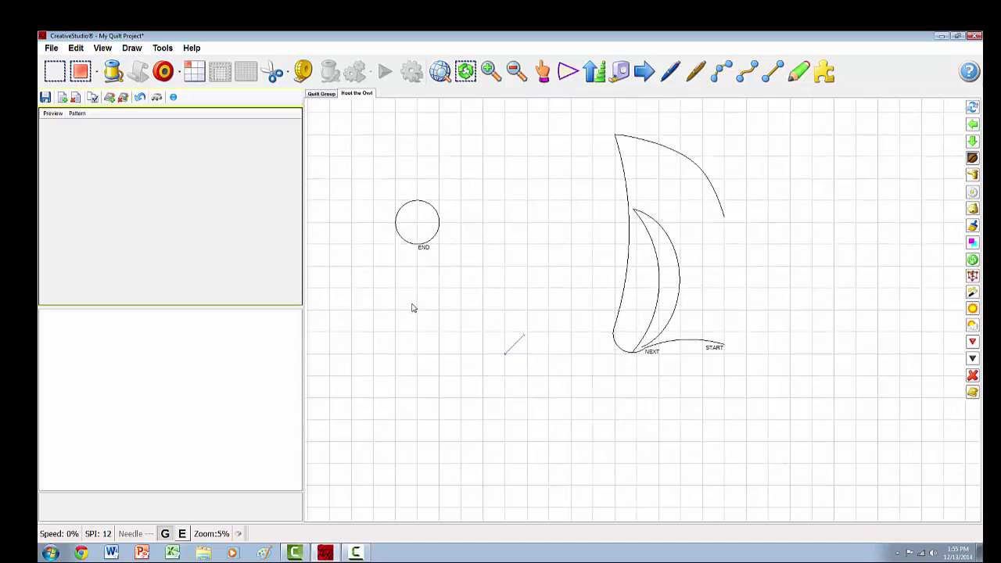
Step: Duplicate the circle beside the owl outline with Rubber Stamp and align the copy over the original
right_click(414, 301)
click(378, 209)
click(439, 239)
click(463, 242)
drag(378, 182, 459, 265)
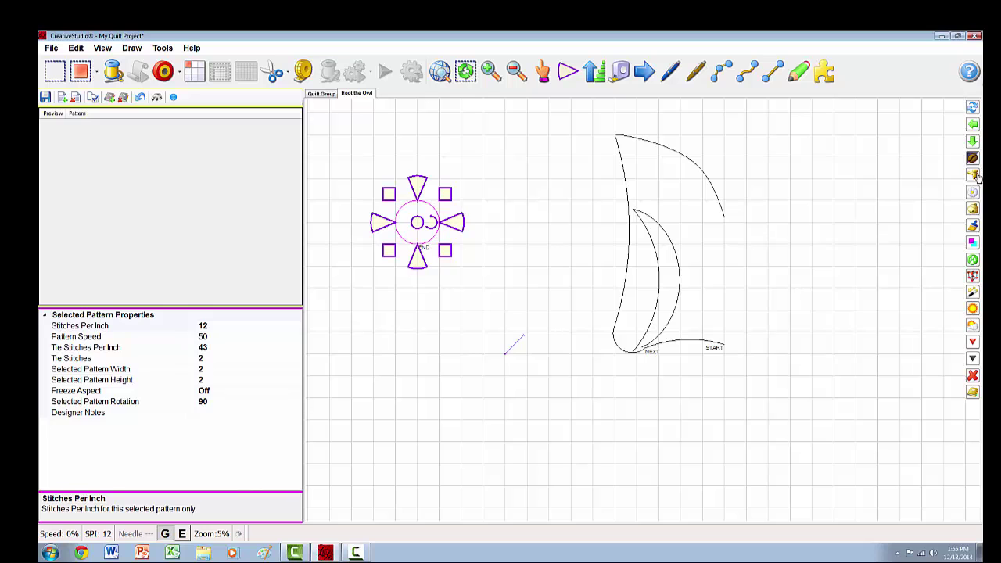
key(Up)
key(Right)
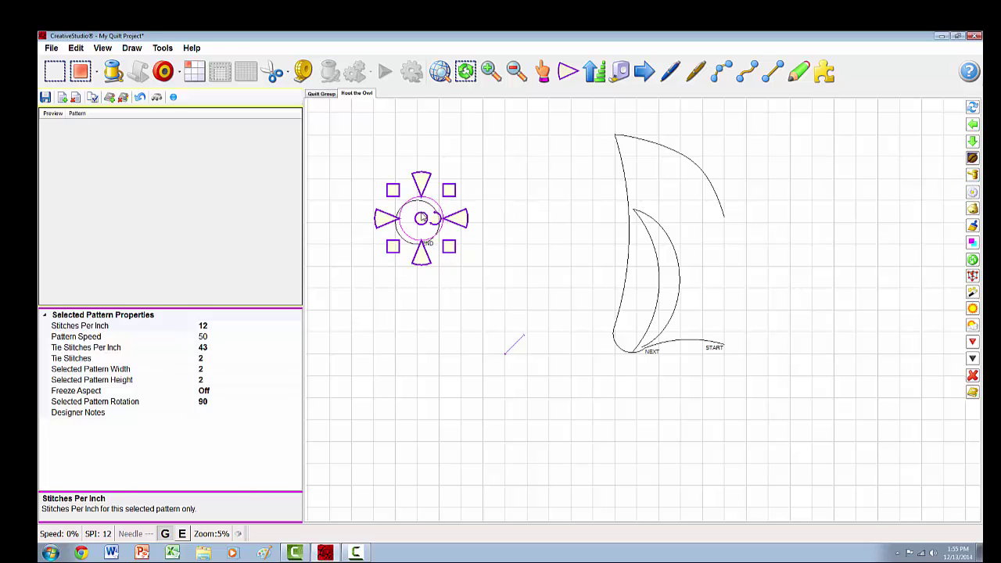
scroll(422, 220, up, 3)
mouse_move(422, 220)
mouse_down()
mouse_move(410, 225)
mouse_move(424, 226)
mouse_up()
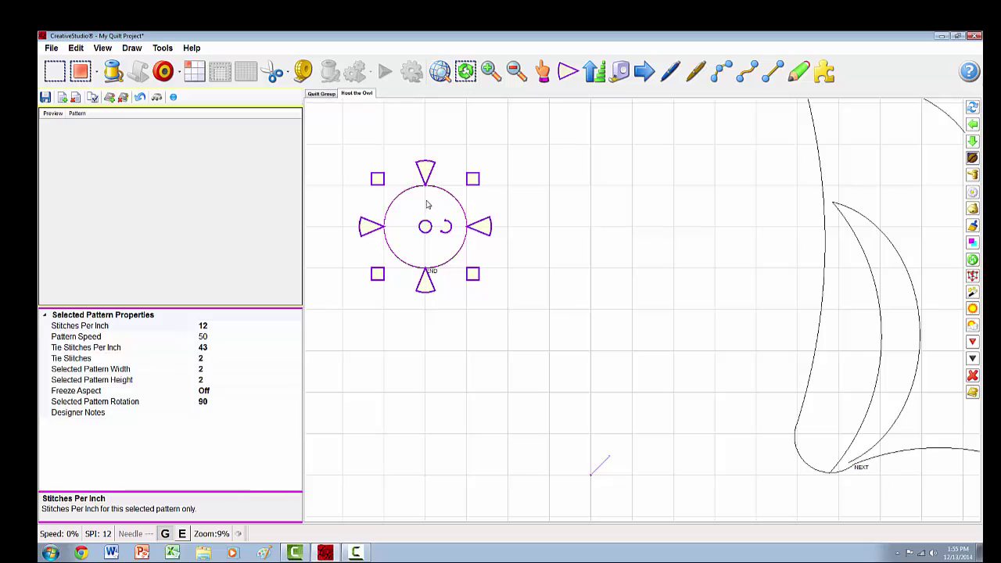
Step: Enlarge the copied circle upward and to both sides to 2.7 wide and 2.6 high, keeping its bottom edge fixed
drag(425, 172, 425, 147)
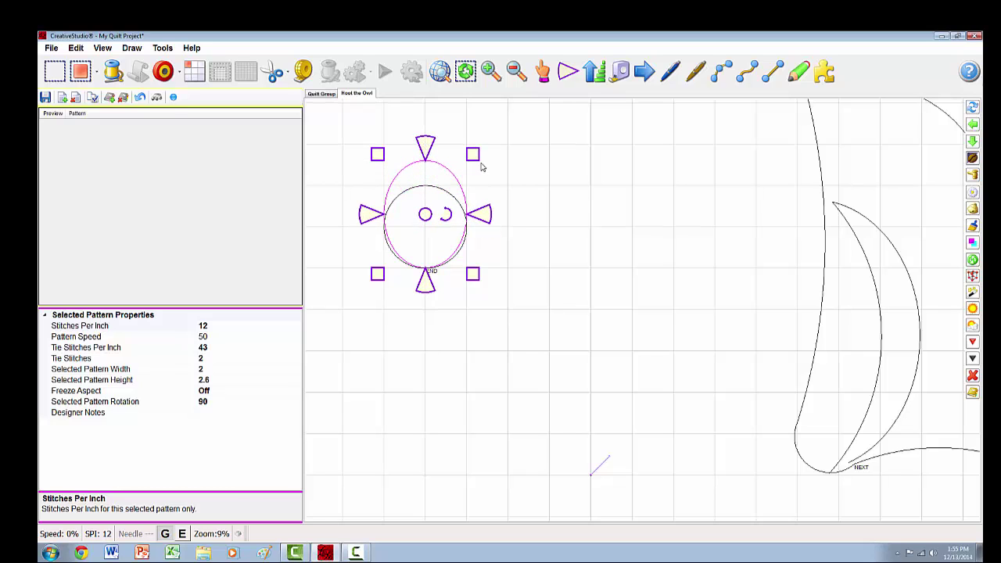
drag(482, 219, 494, 216)
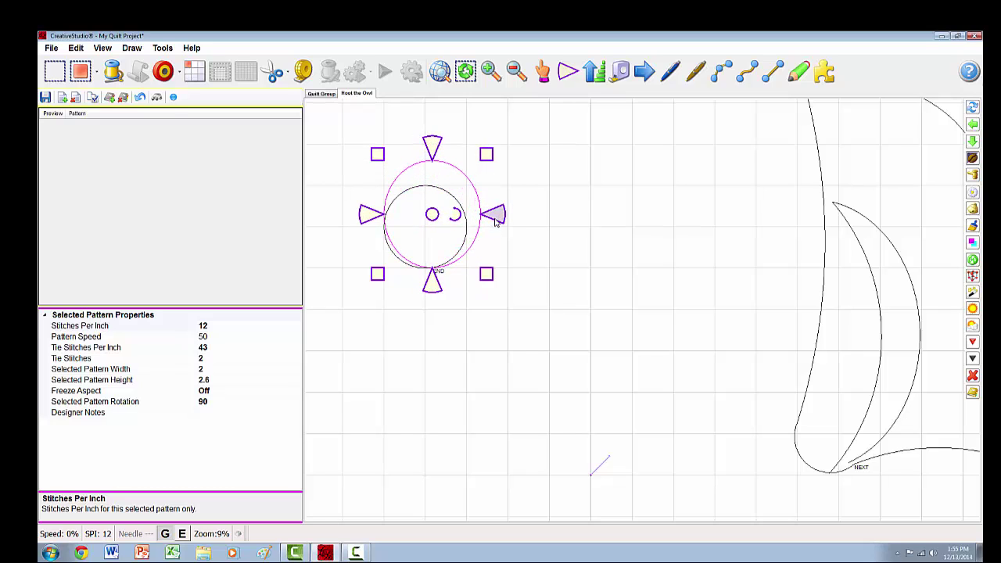
drag(361, 213, 348, 213)
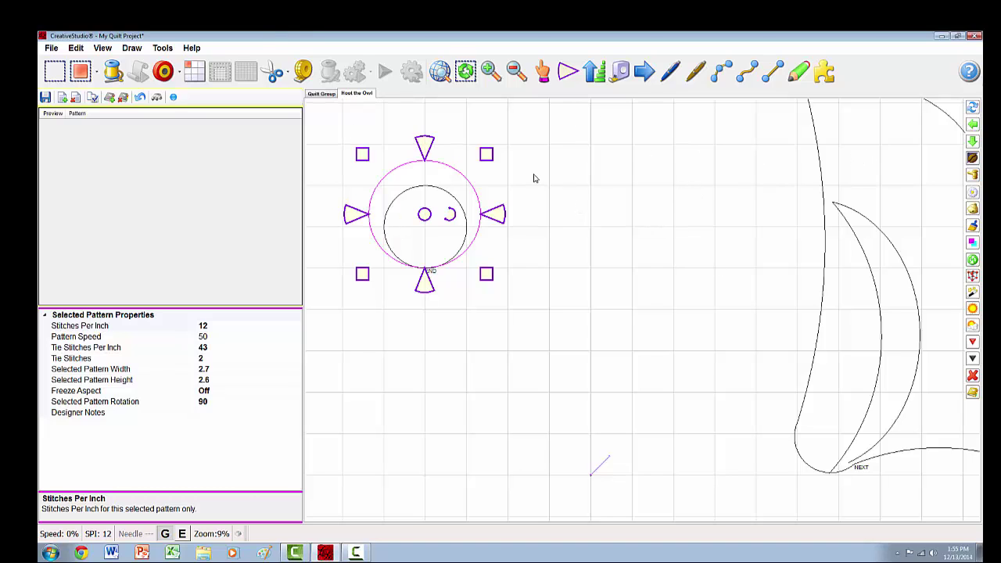
Step: Duplicate the enlarged circle, align the copy over it, and stretch the copy to 3.01 wide and 3.06 high
click(973, 178)
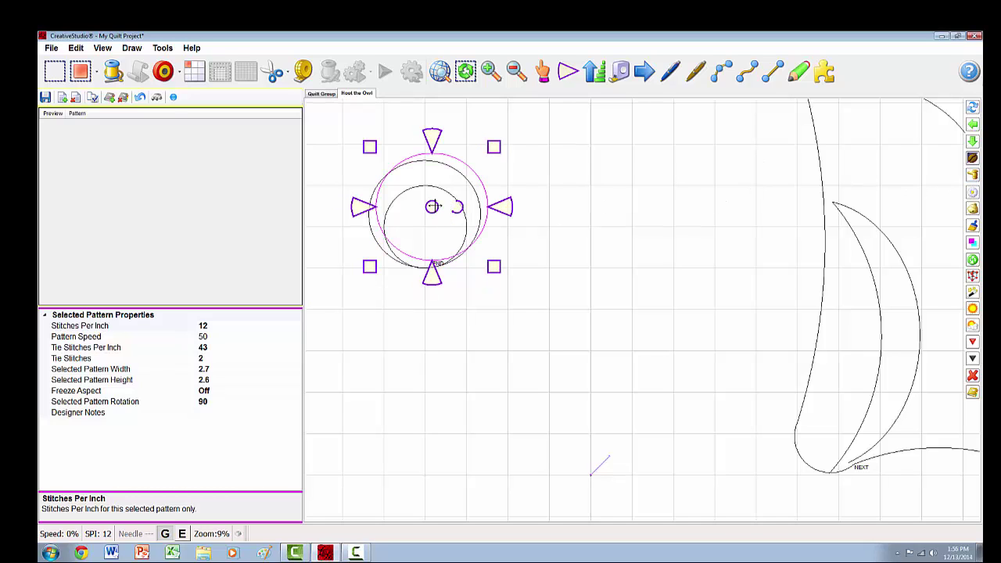
click(429, 210)
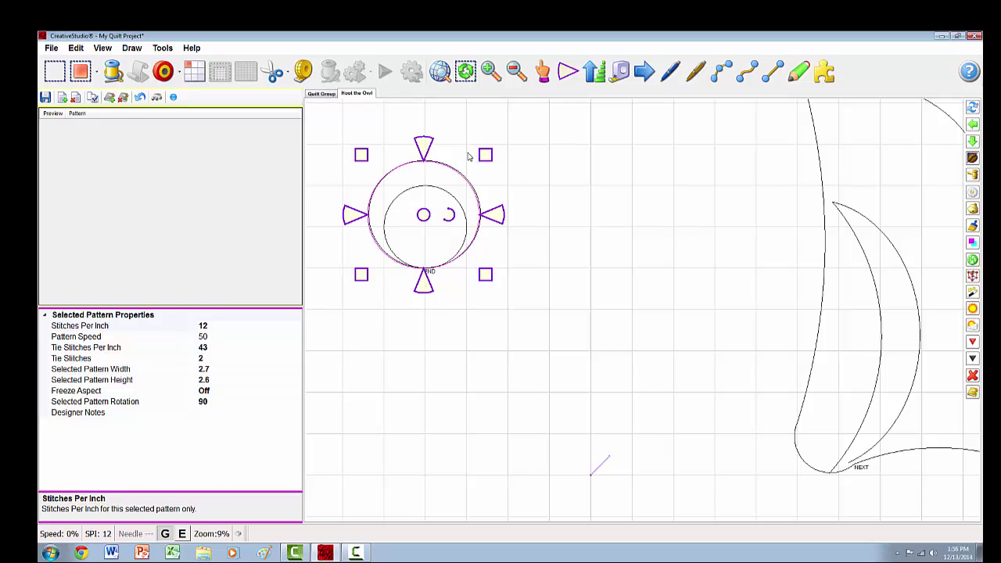
drag(423, 146, 418, 128)
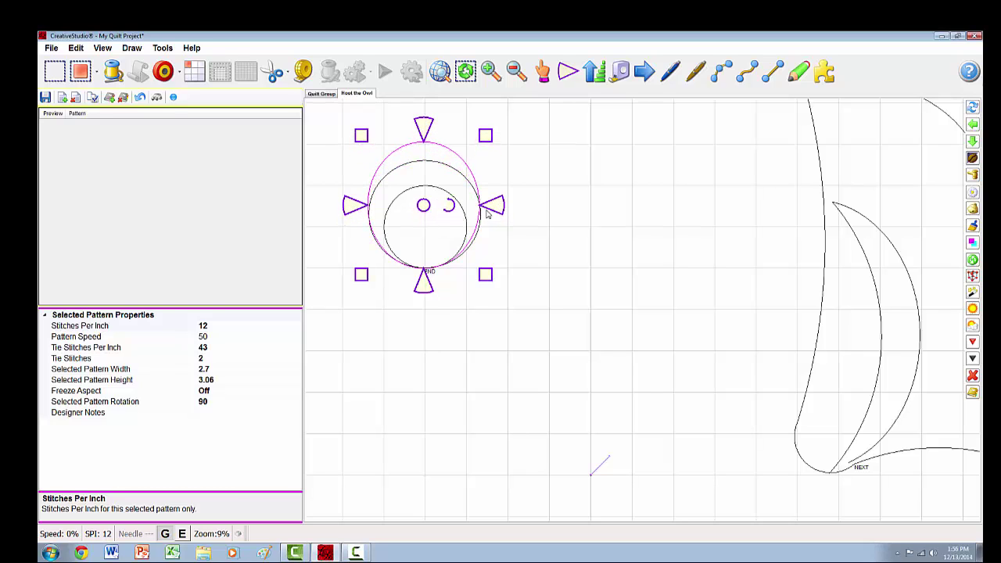
drag(498, 209, 505, 208)
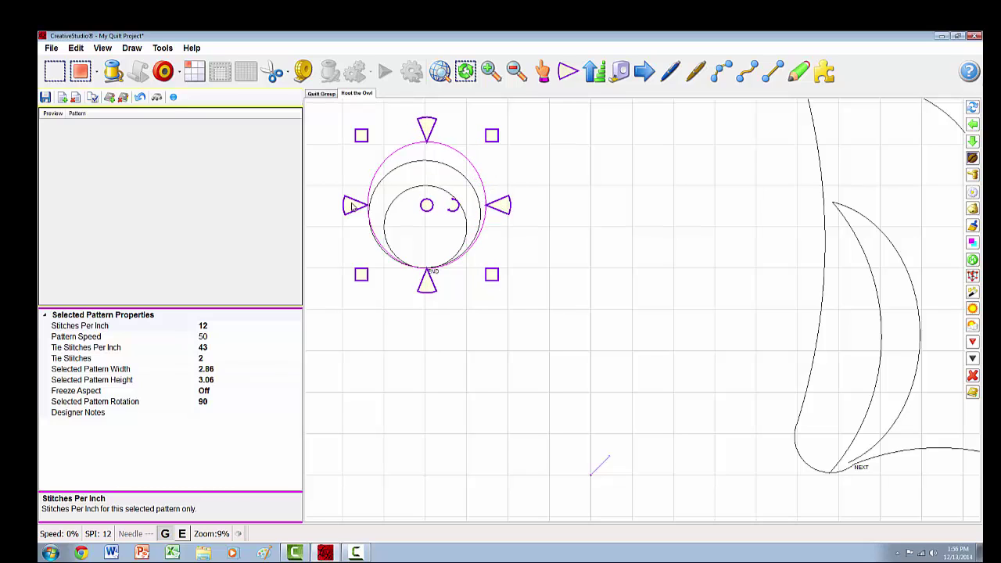
drag(354, 205, 347, 205)
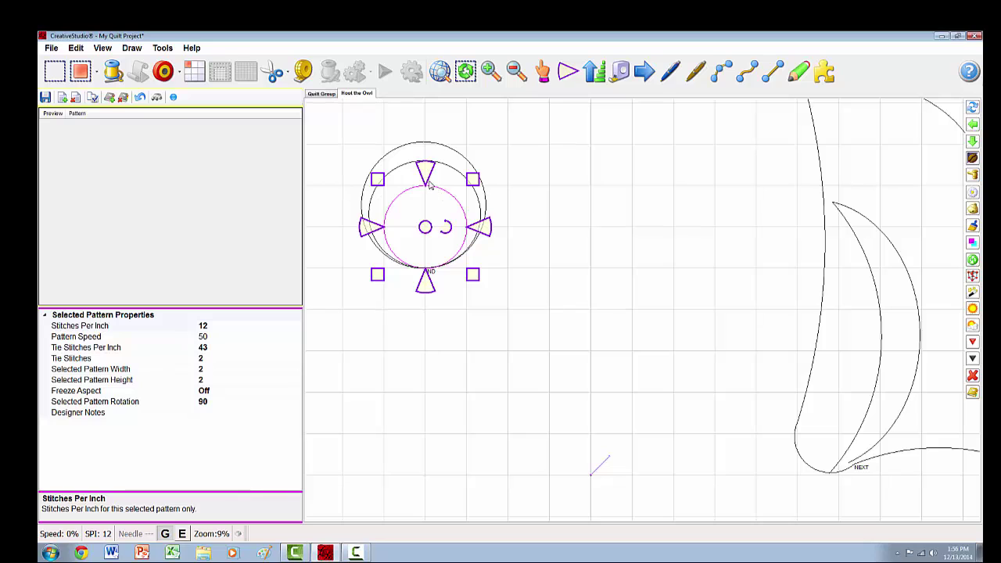
Step: Shrink the smallest circle to 1.7 by 1.7 and seat it at the shared bottom point, then clear the selection
drag(473, 179, 460, 192)
drag(419, 232, 422, 233)
click(523, 234)
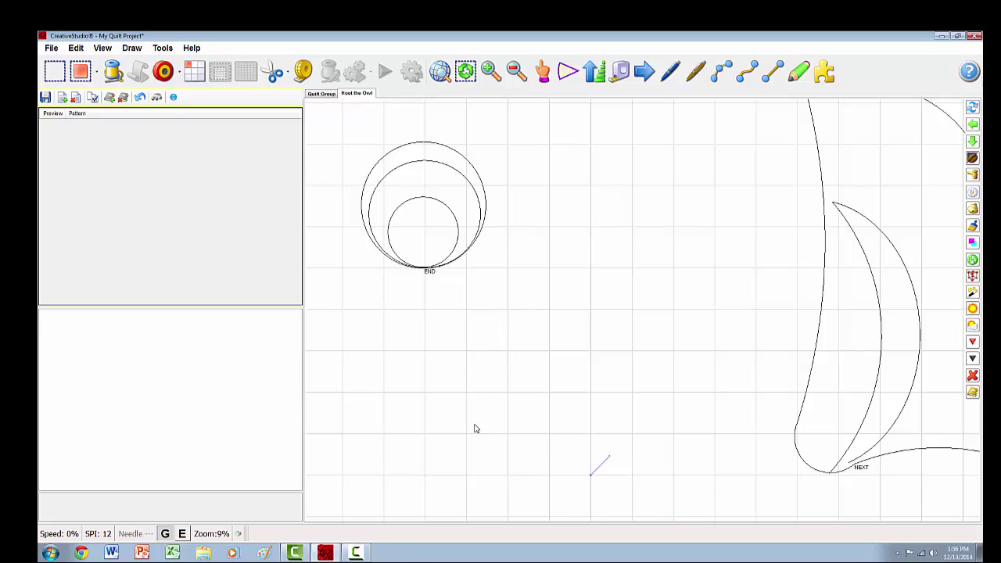
Step: Examine the nested circles one after another to compare their widths and heights
click(410, 145)
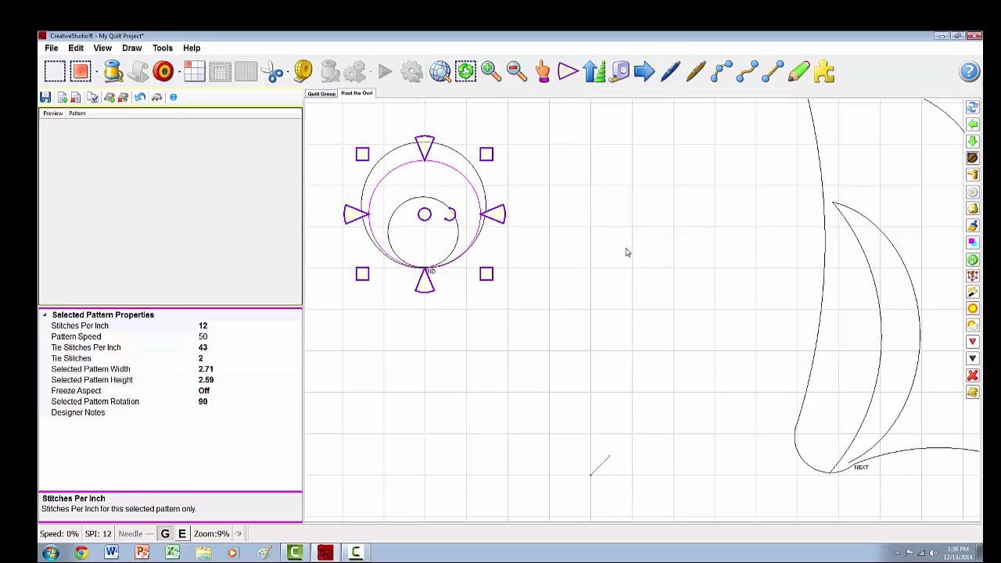
drag(486, 154, 467, 162)
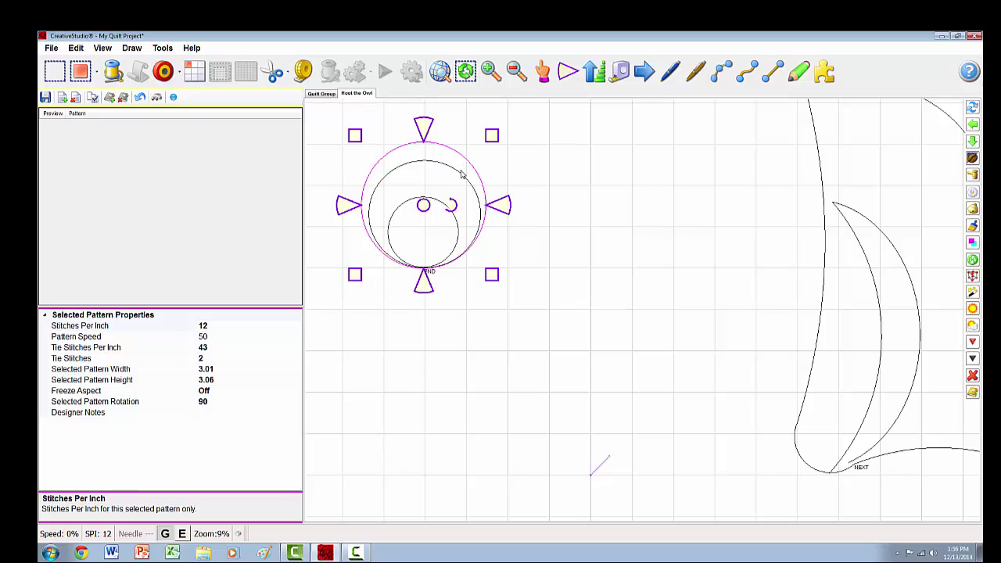
key(ctrl+z)
key(ctrl+z)
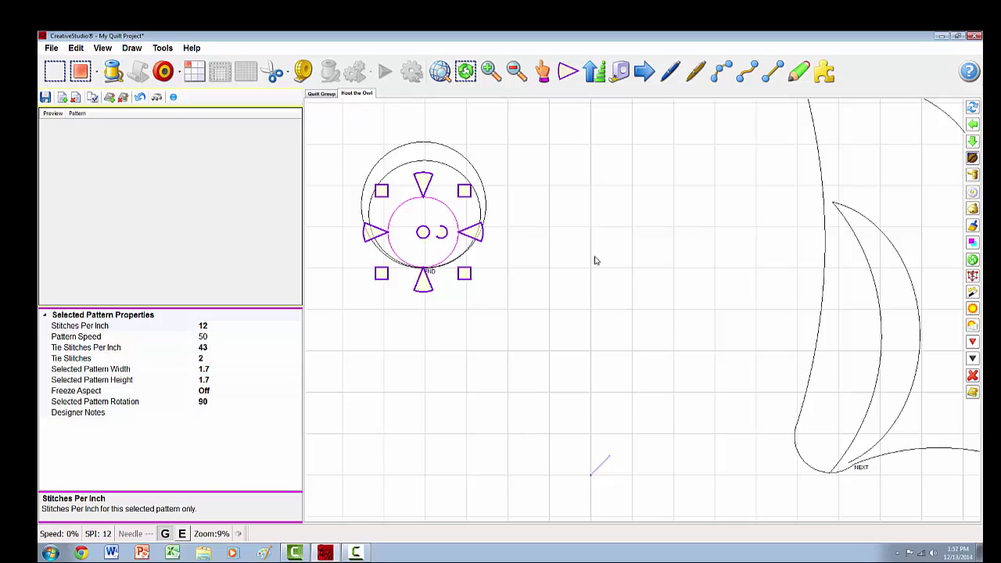
scroll(594, 260, up, 1)
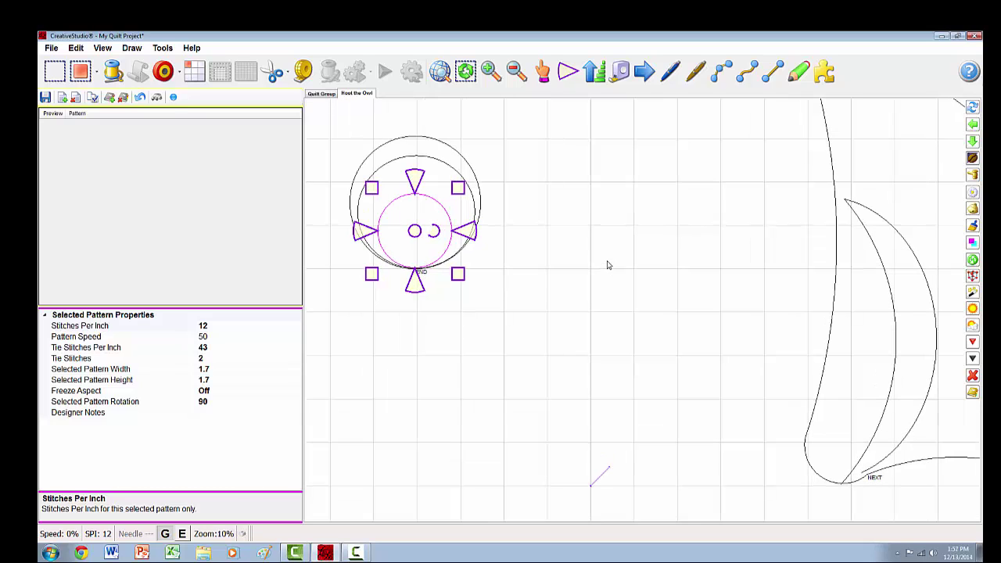
scroll(381, 250, up, 4)
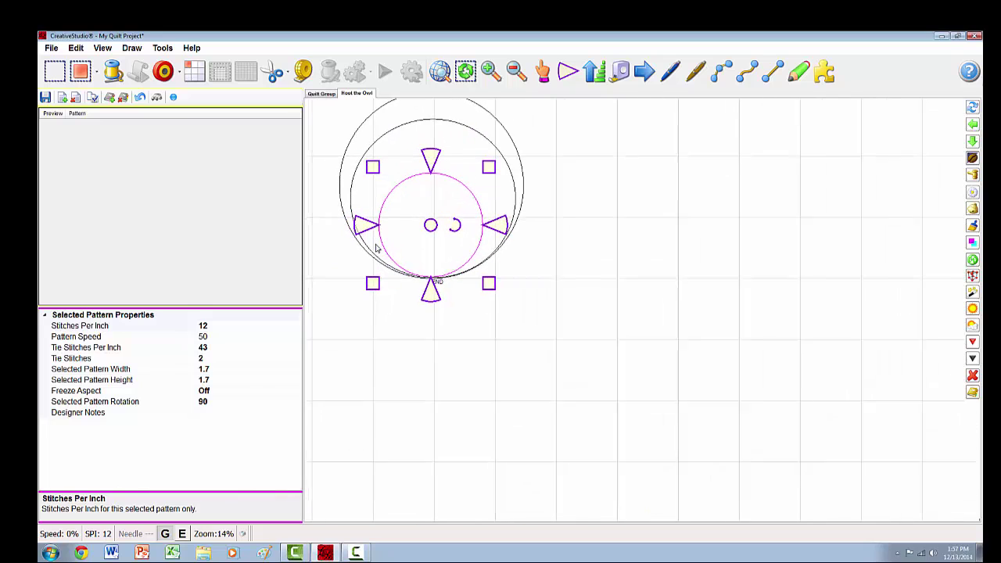
scroll(395, 237, up, 5)
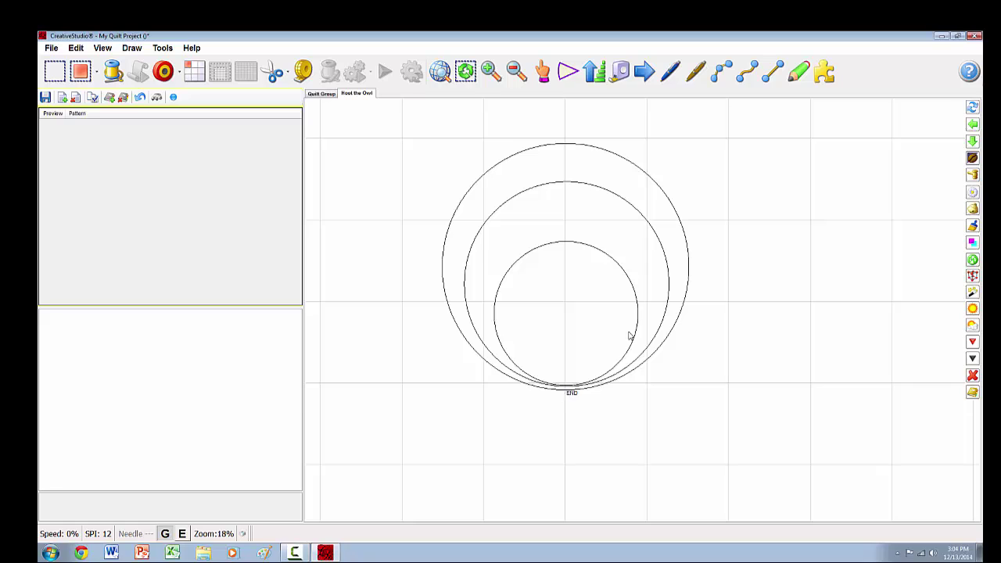
click(666, 270)
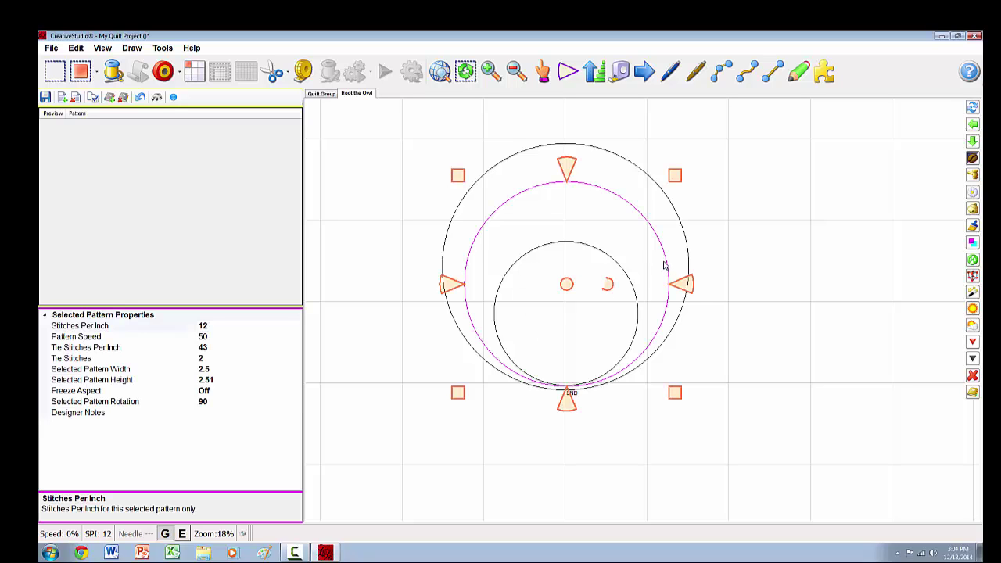
Step: Show the innermost circle's nodes and pull one overlapping bottom node down onto the vertical grid line to open the circle
click(599, 381)
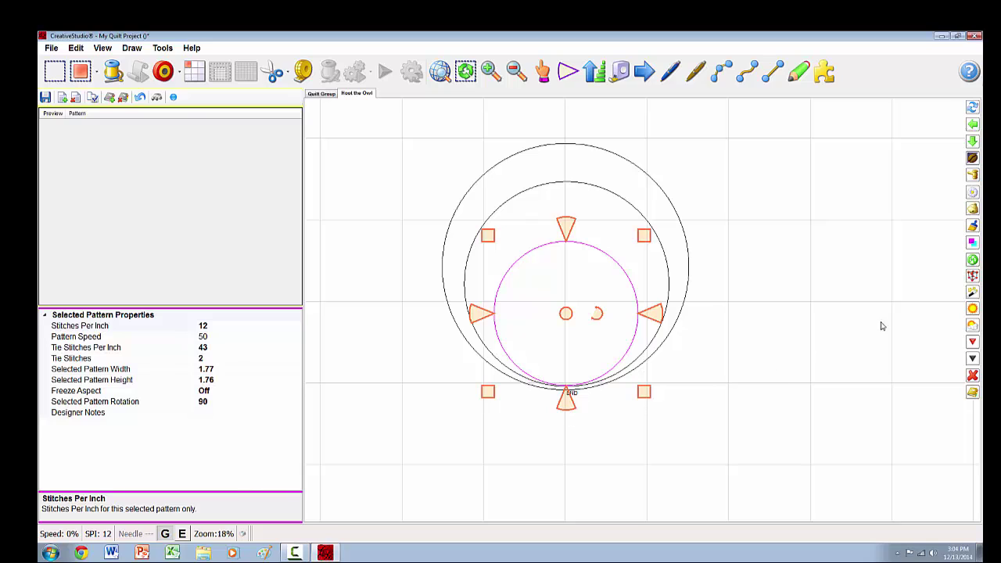
click(973, 243)
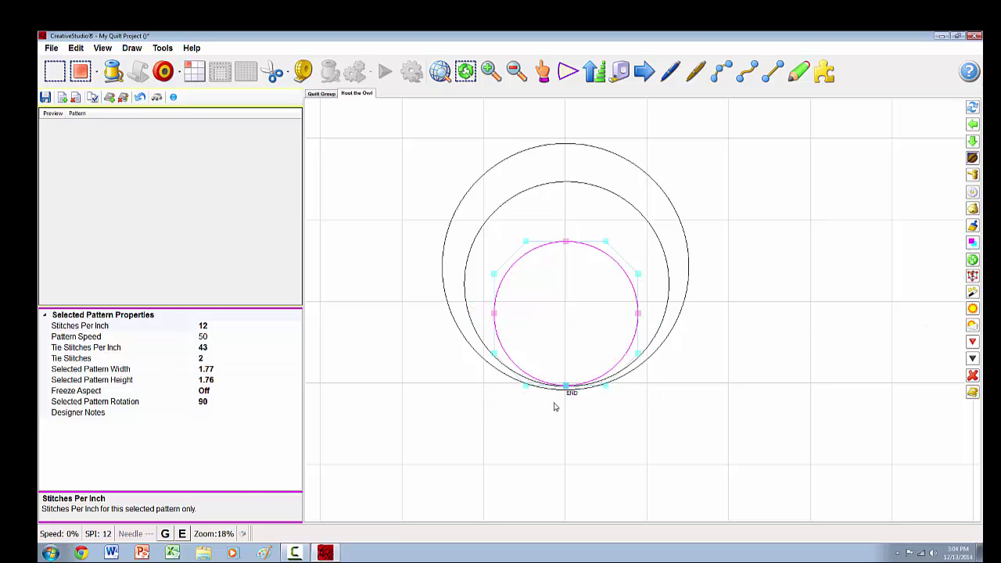
scroll(553, 407, up, 10)
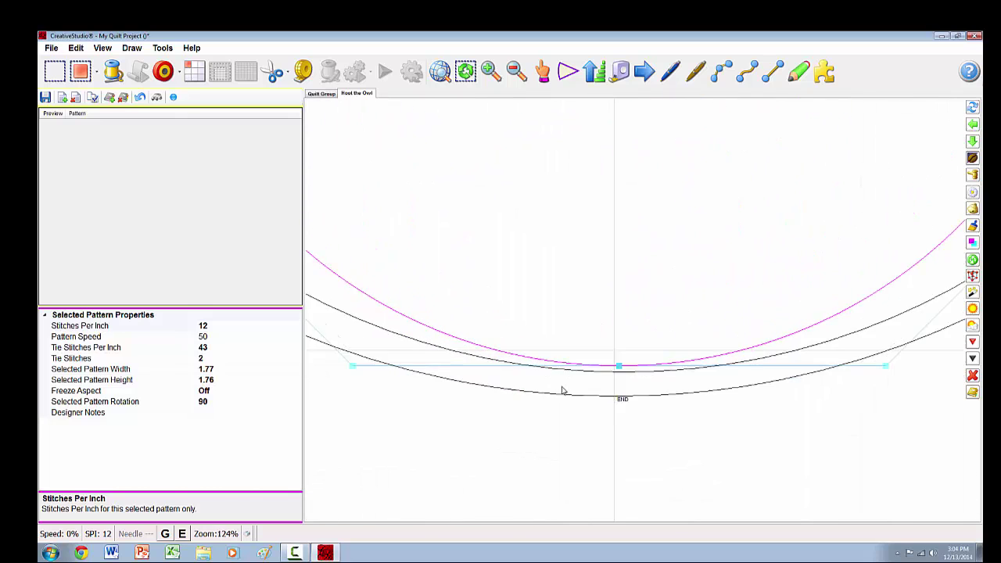
scroll(608, 379, up, 8)
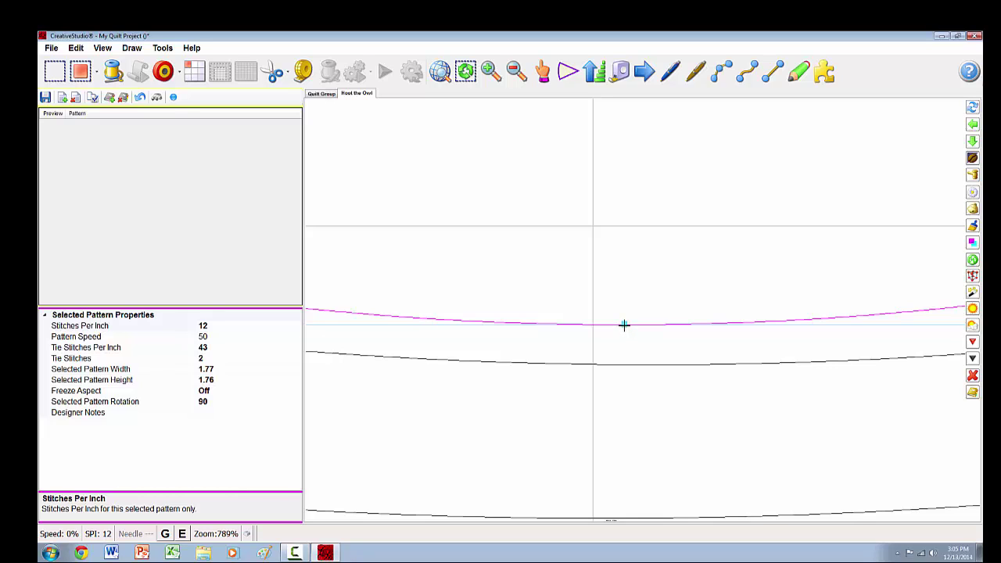
drag(623, 324, 593, 357)
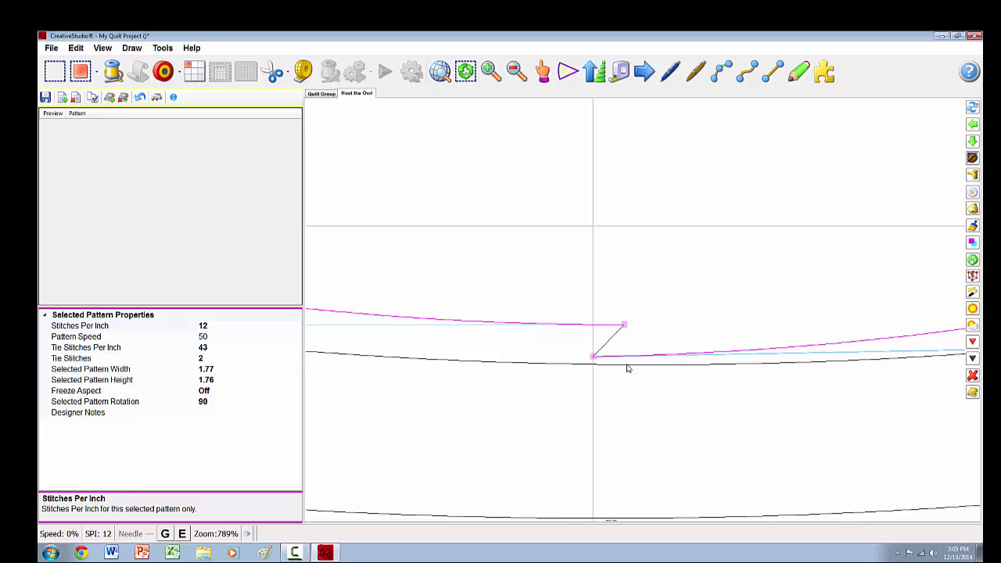
Step: Remove the short line joining the innermost circle's open ends and move its other end node onto the vertical grid line
click(611, 344)
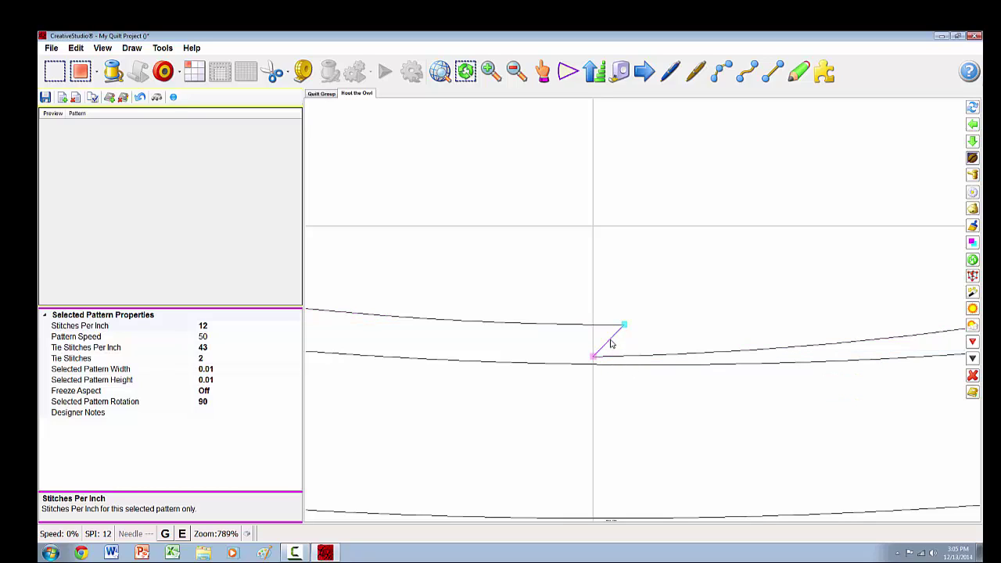
click(609, 347)
click(606, 349)
click(162, 76)
click(162, 72)
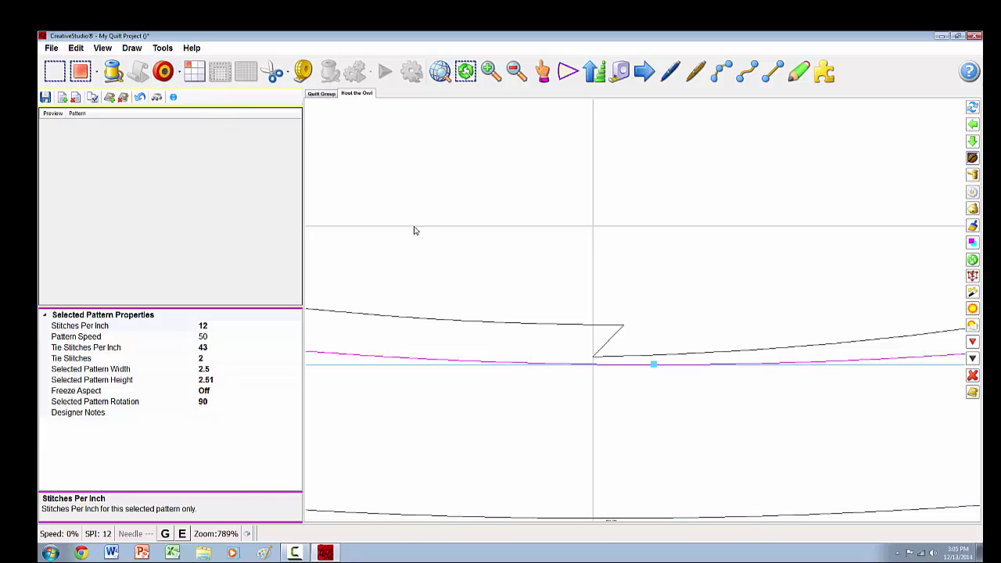
click(624, 356)
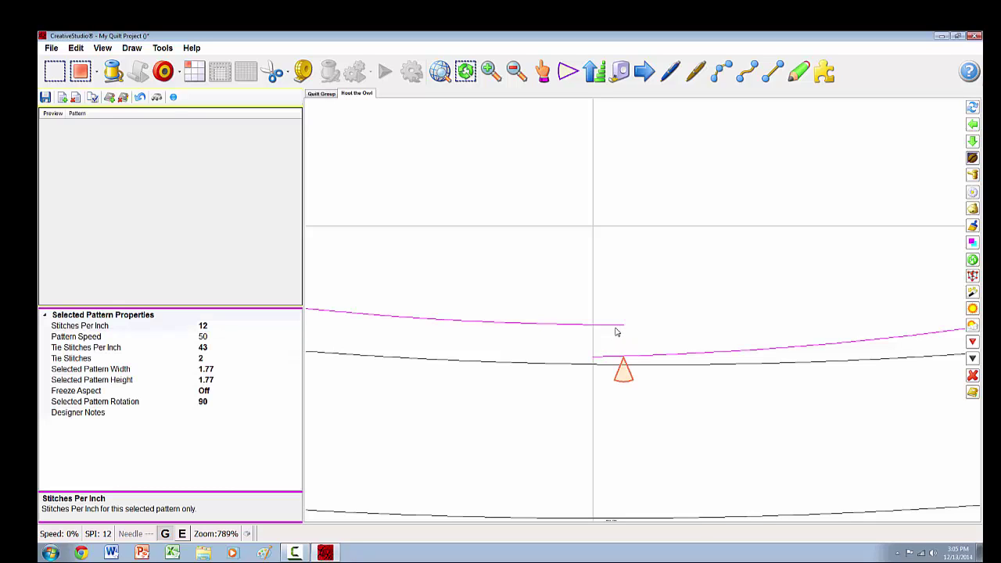
click(576, 320)
drag(626, 325, 592, 337)
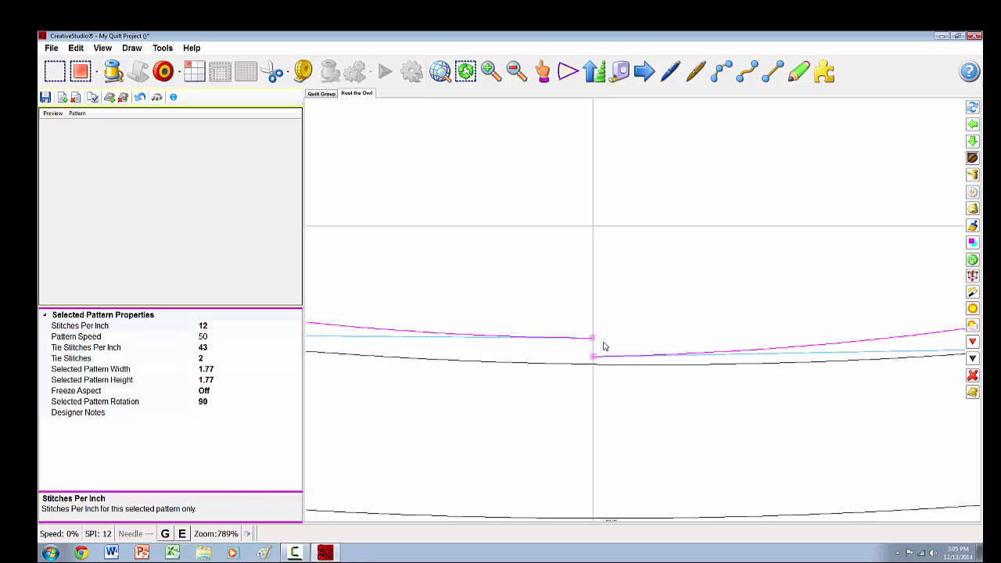
Step: Pull the outermost circle's overlapping bottom nodes apart near the vertical grid line and remove the short line joining them
scroll(566, 358, down, 1)
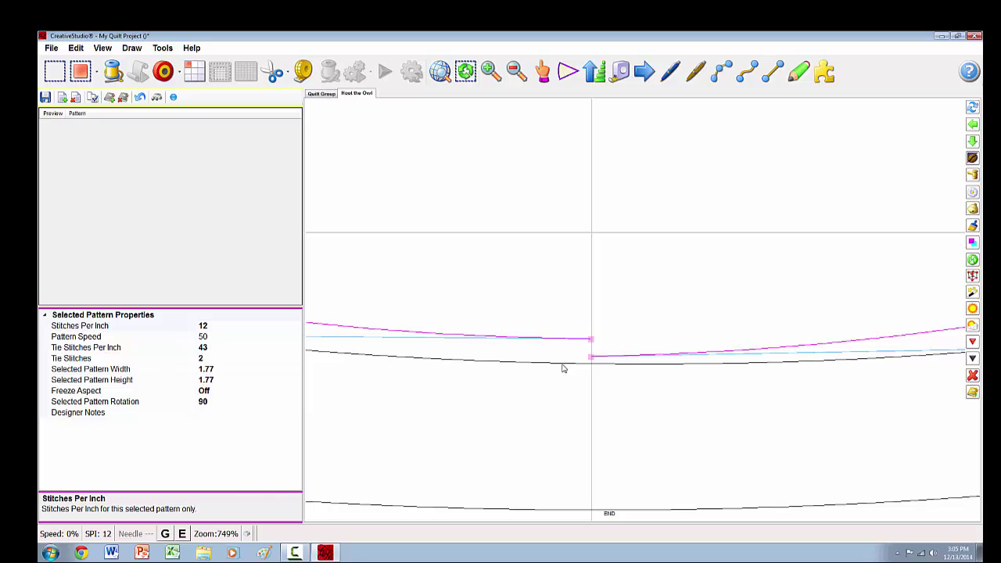
key(Tab)
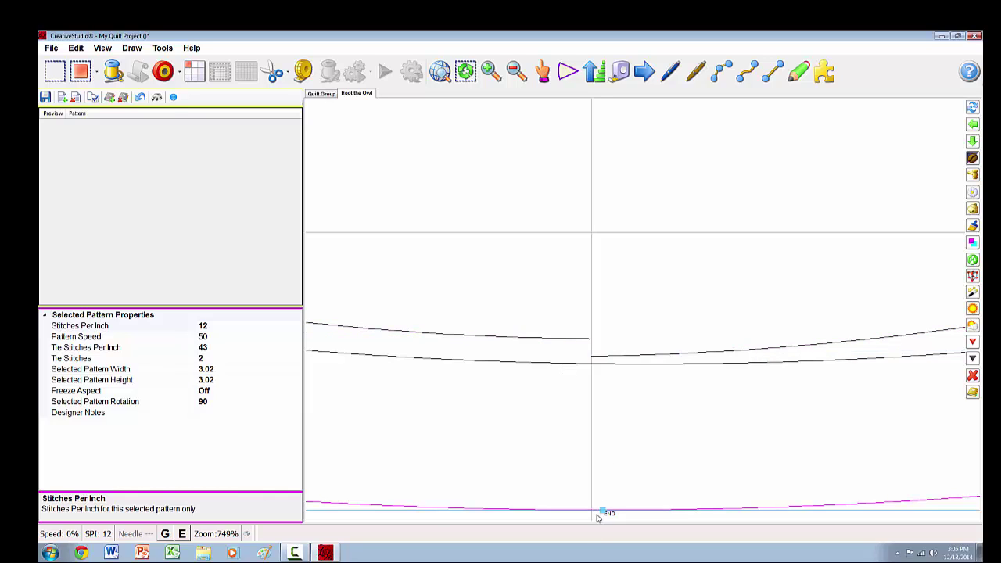
drag(601, 512, 582, 486)
key(d)
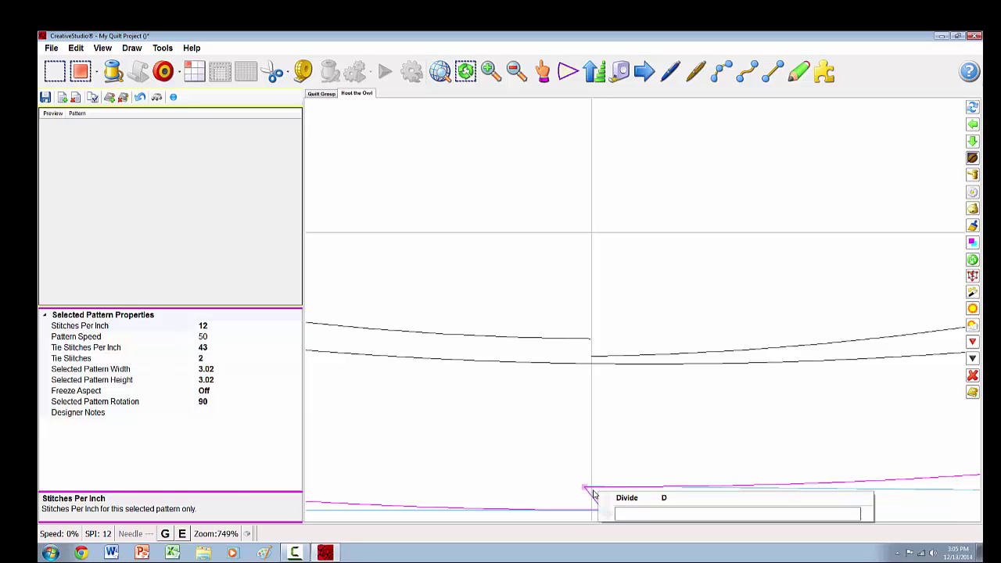
key(Escape)
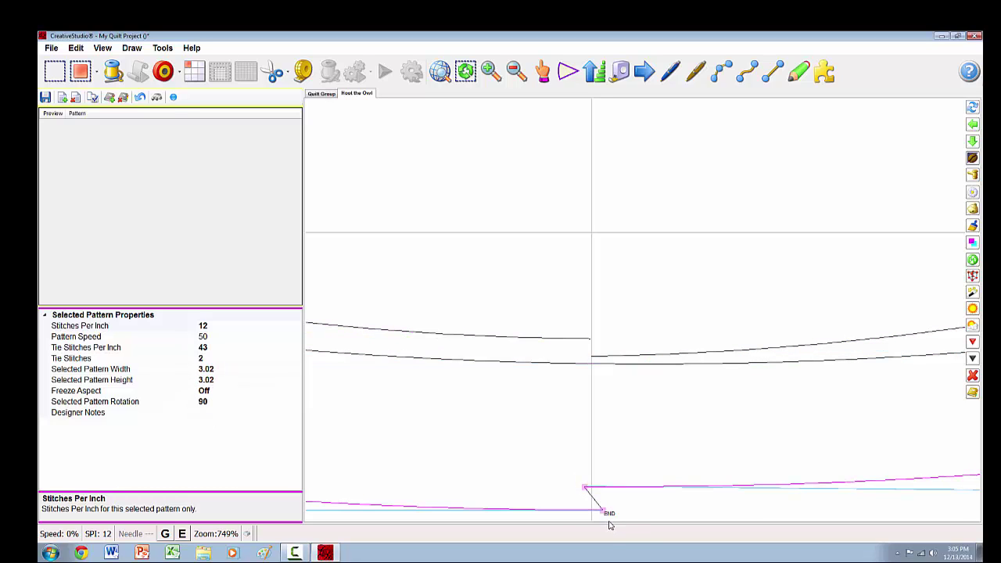
click(600, 512)
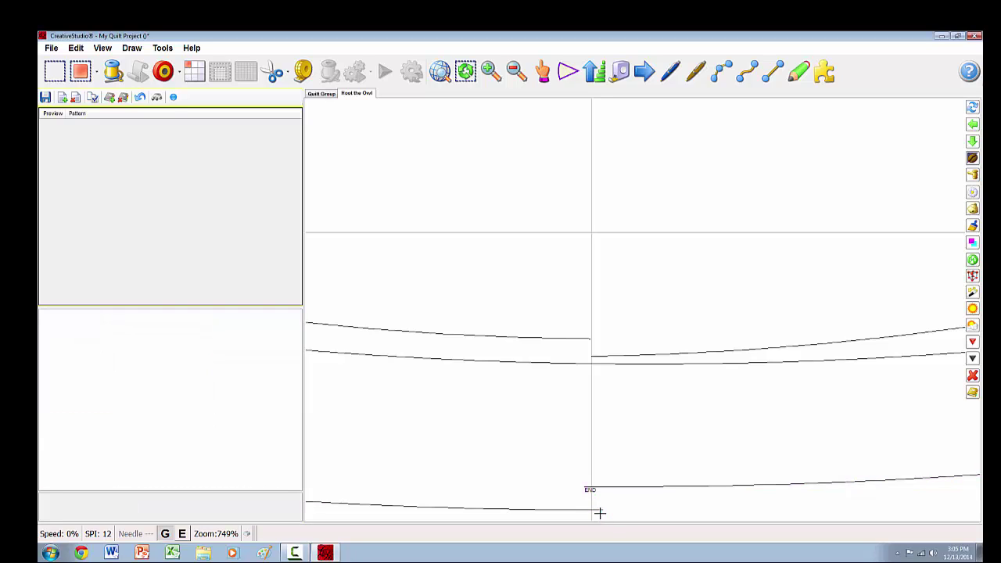
Step: Show the middle circle's nodes, pull its overlapping bottom nodes apart onto the vertical grid line, and remove the short line joining them
click(560, 369)
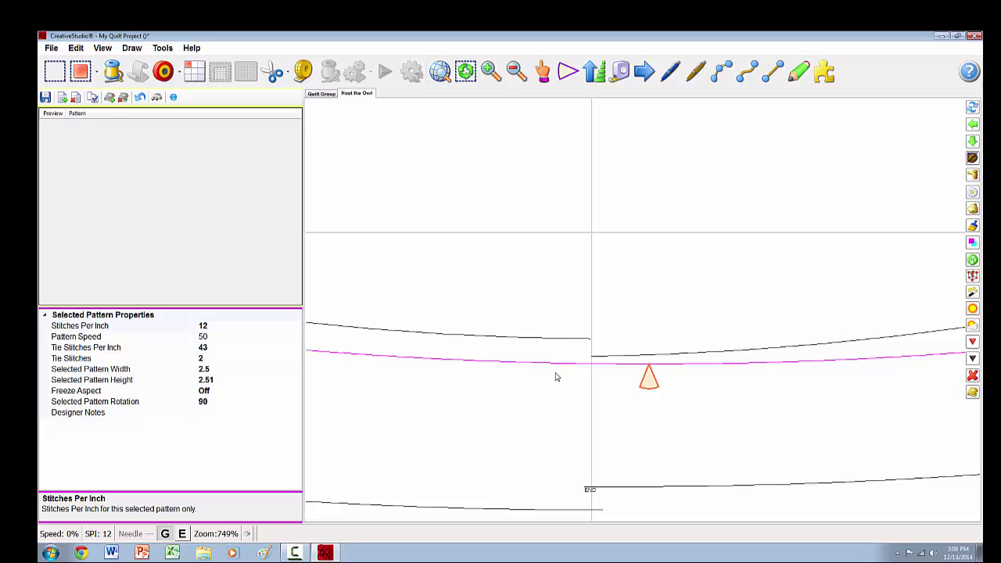
right_click(614, 373)
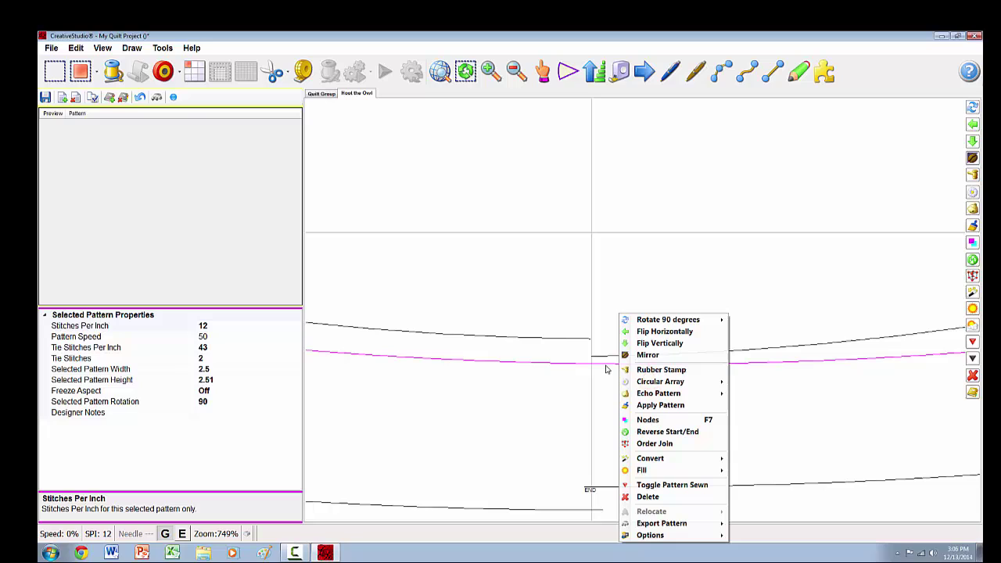
click(647, 421)
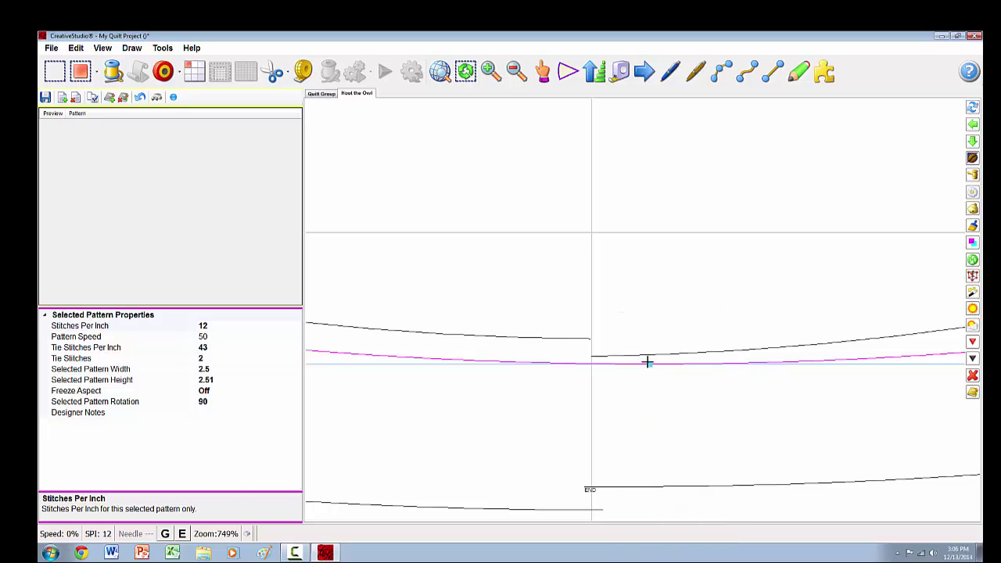
drag(647, 362, 591, 407)
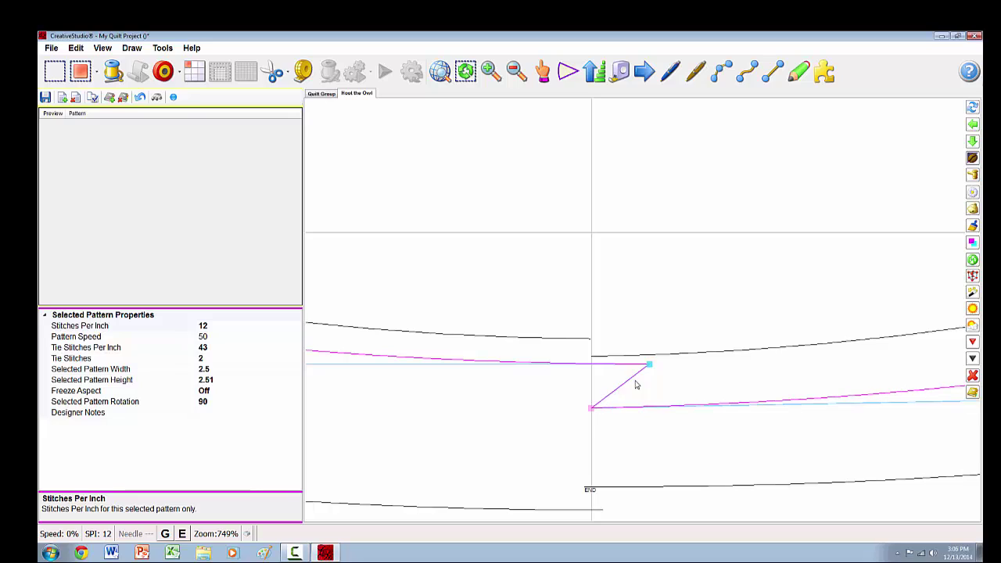
right_click(591, 407)
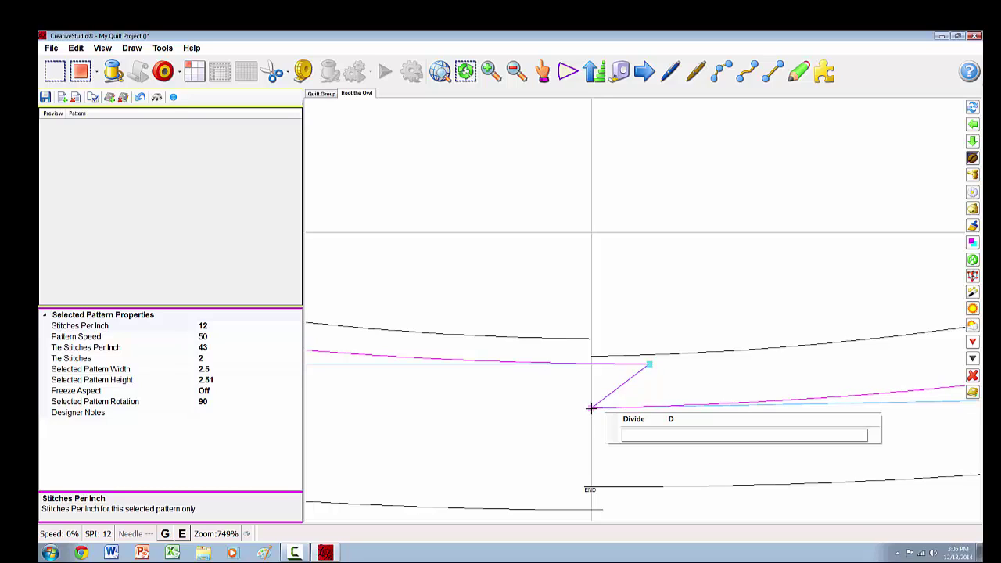
click(634, 420)
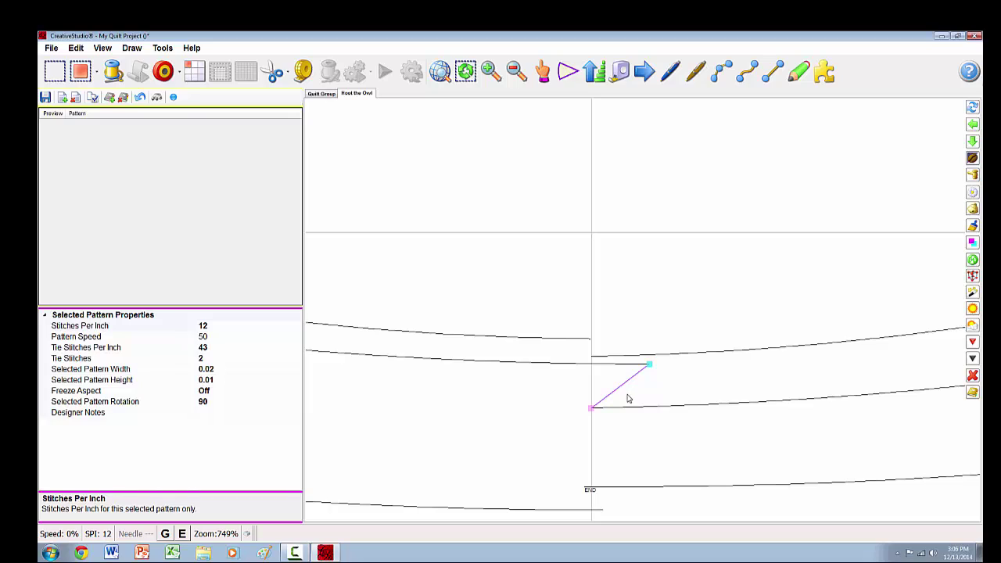
key(Delete)
Step: Snap the outermost and innermost circles' loose bottom ends onto the middle circle's two open ends to link the three circles
scroll(625, 406, down, 1)
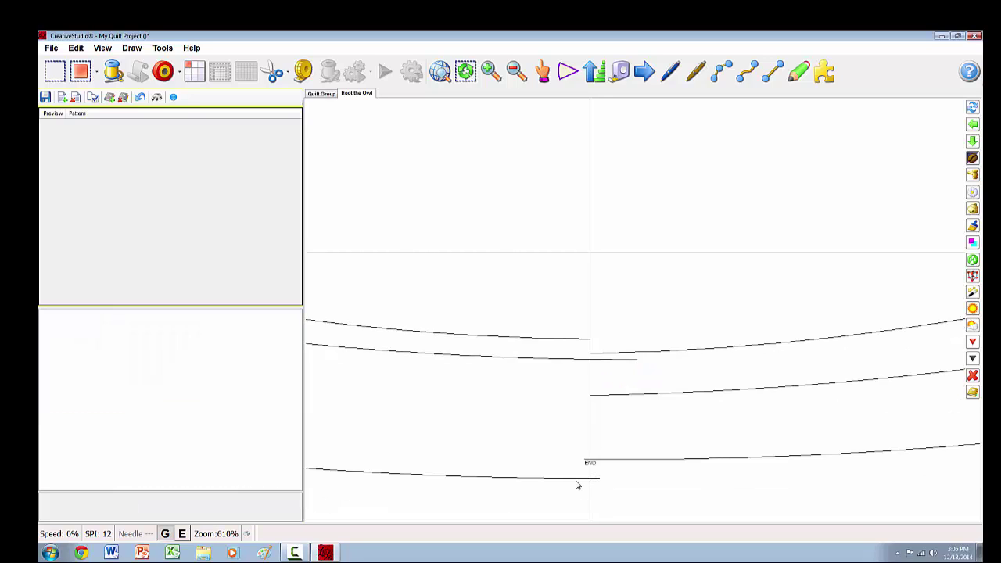
click(598, 480)
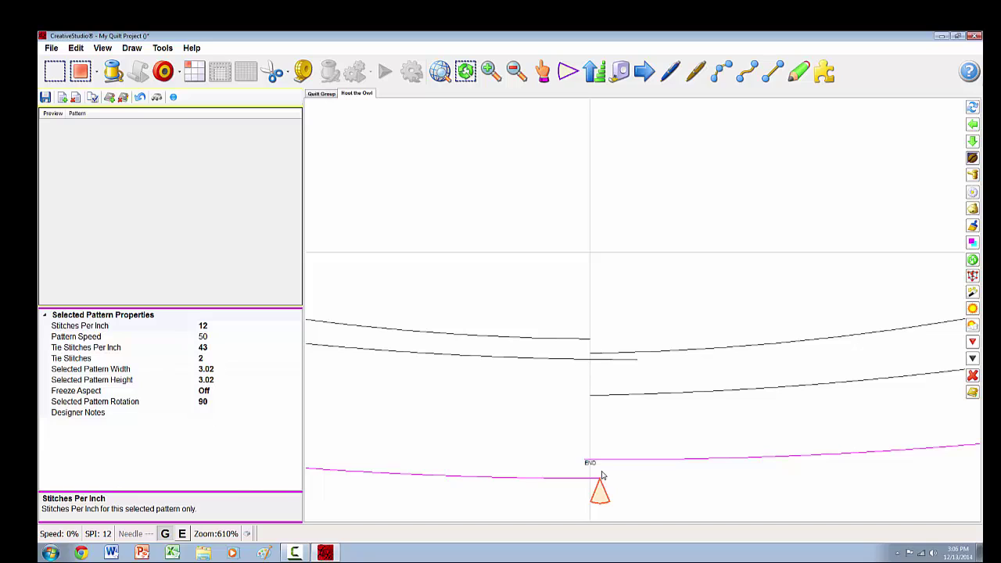
mouse_move(602, 475)
mouse_down()
mouse_move(579, 436)
mouse_move(586, 402)
mouse_up()
scroll(594, 388, down, 2)
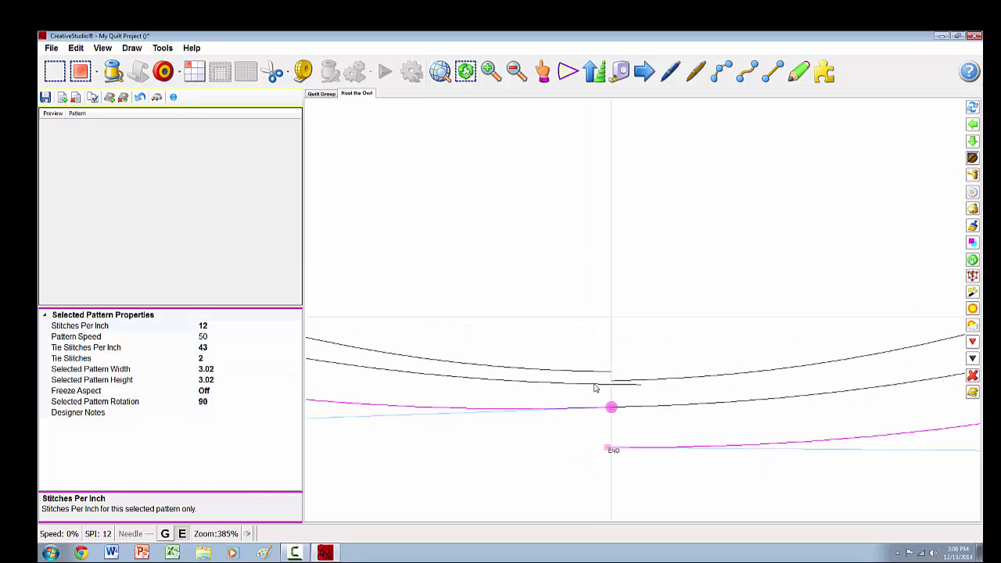
click(594, 386)
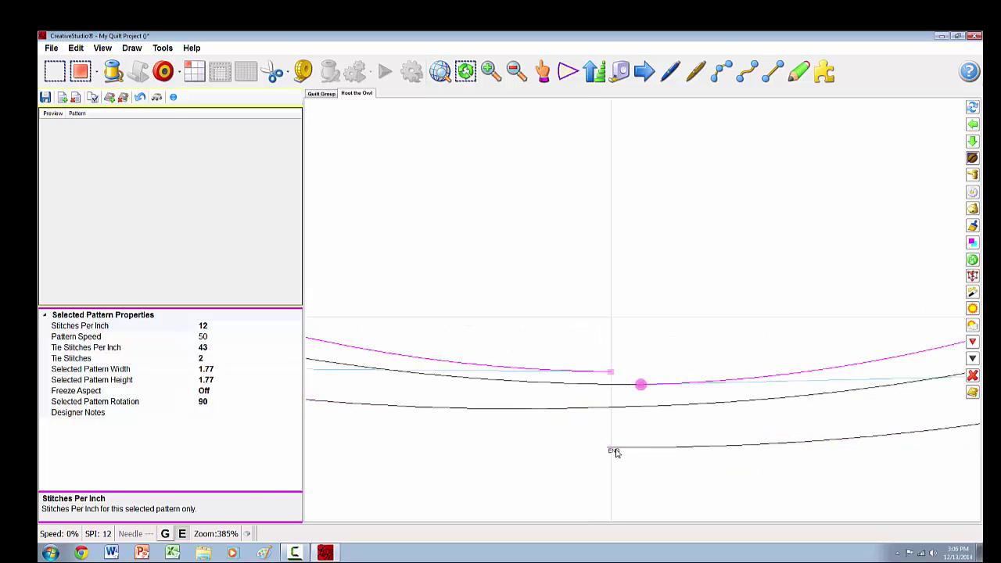
Step: Select all the owl body curves and mark them as sewn so only the circles stay in the sewing order
scroll(614, 452, down, 5)
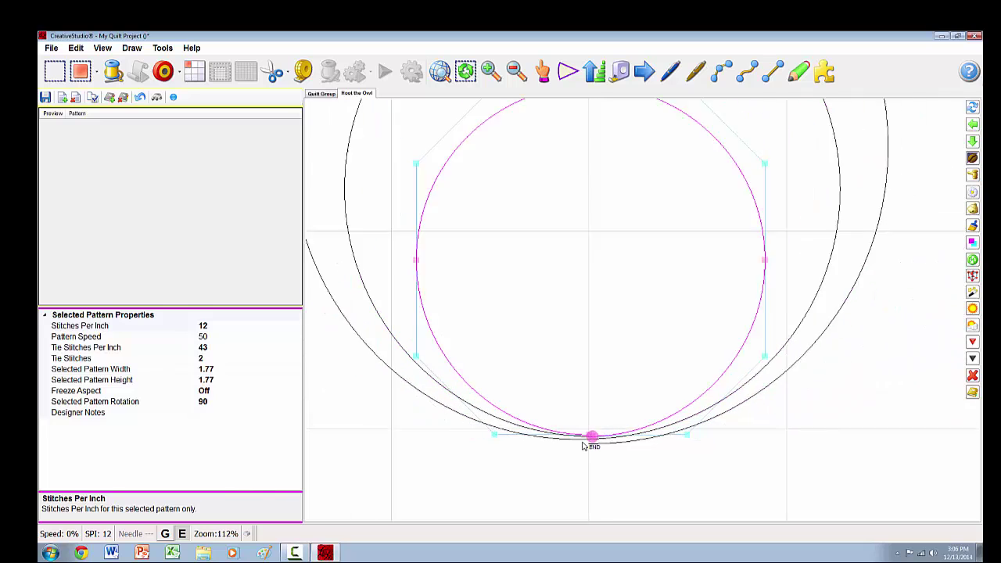
scroll(583, 444, down, 5)
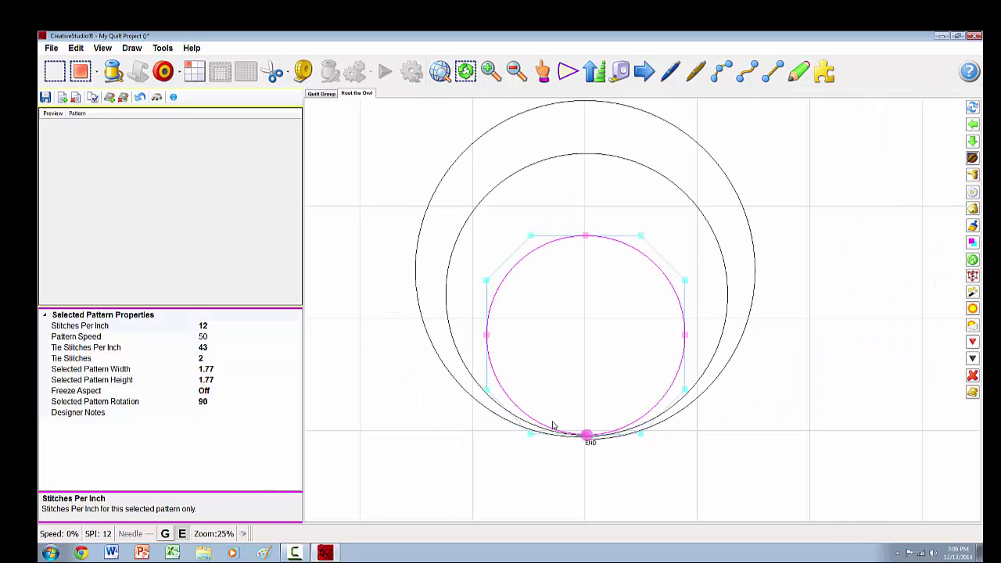
click(569, 468)
scroll(570, 419, down, 6)
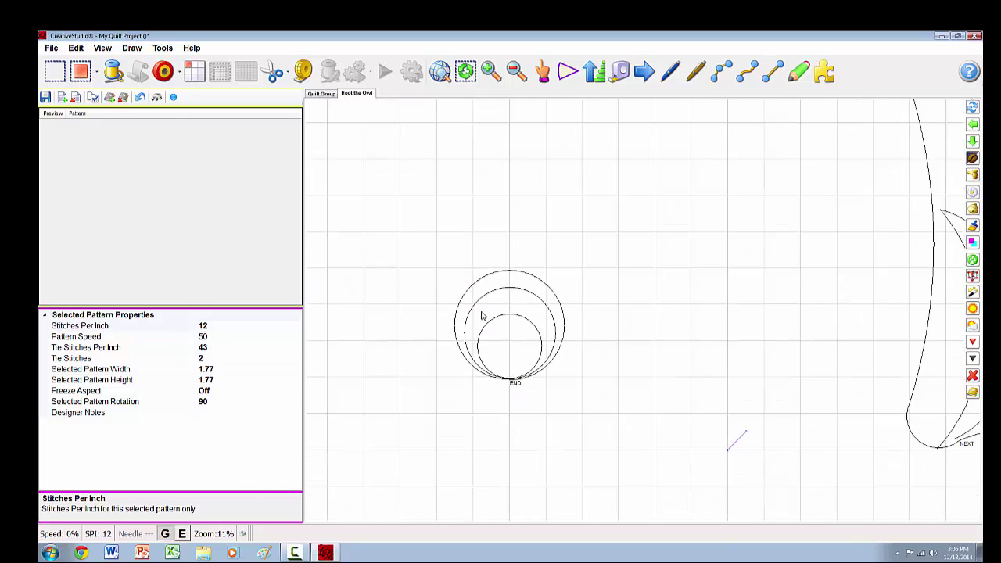
scroll(574, 415, down, 1)
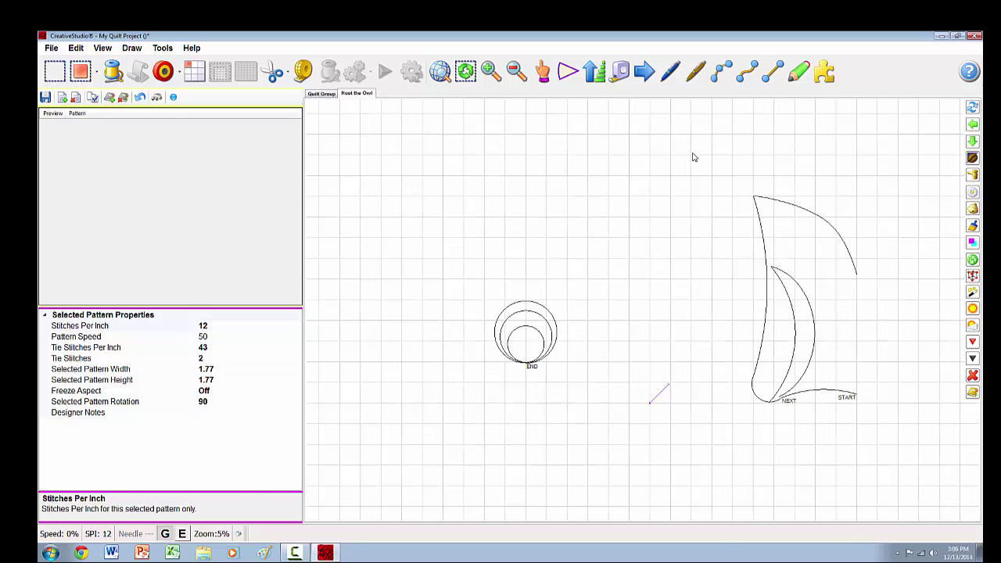
drag(695, 156, 906, 461)
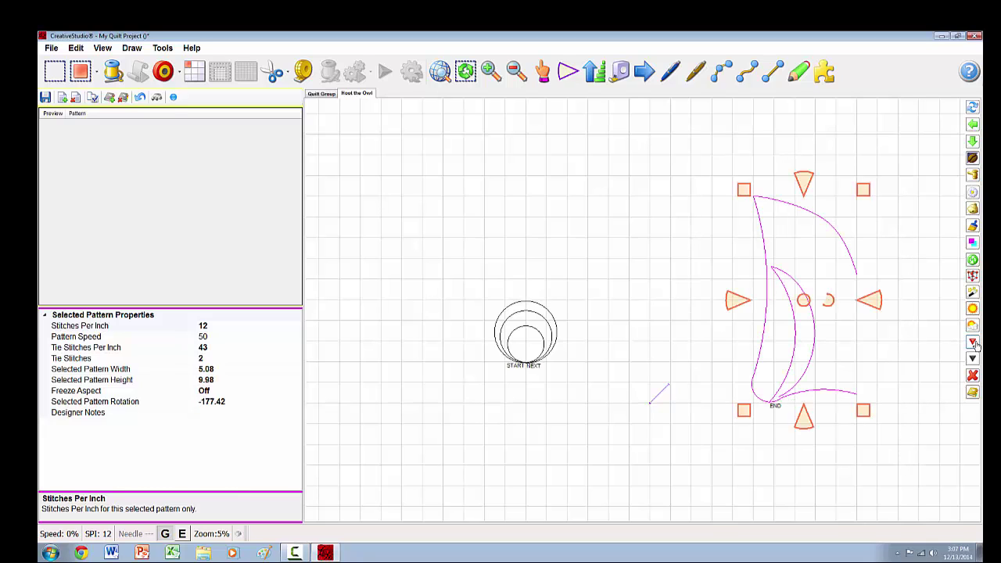
key(F2)
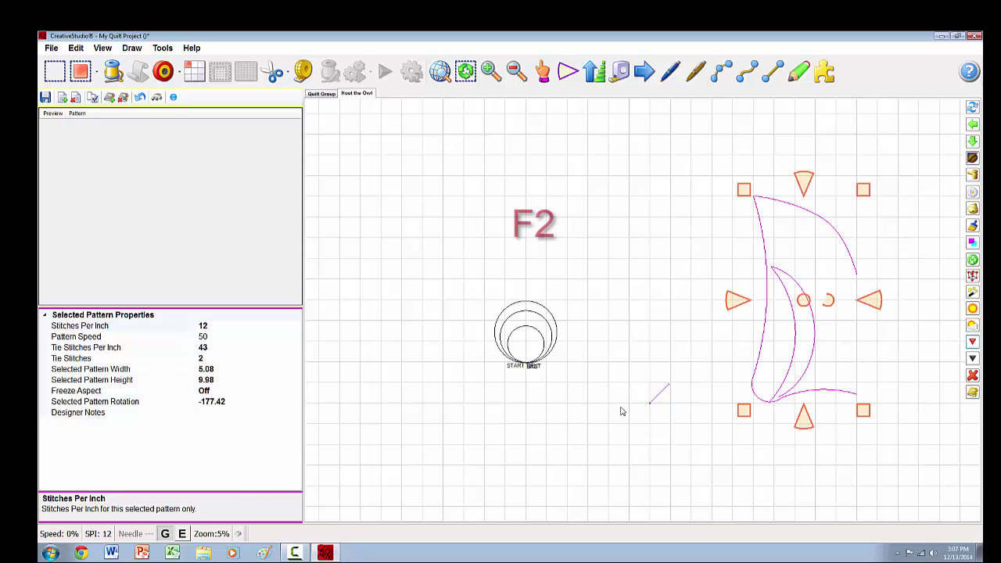
Step: Check the sewing markers at the circles' bottom, and stretch the three selected circles upward to a height of about 3.28
scroll(477, 323, up, 2)
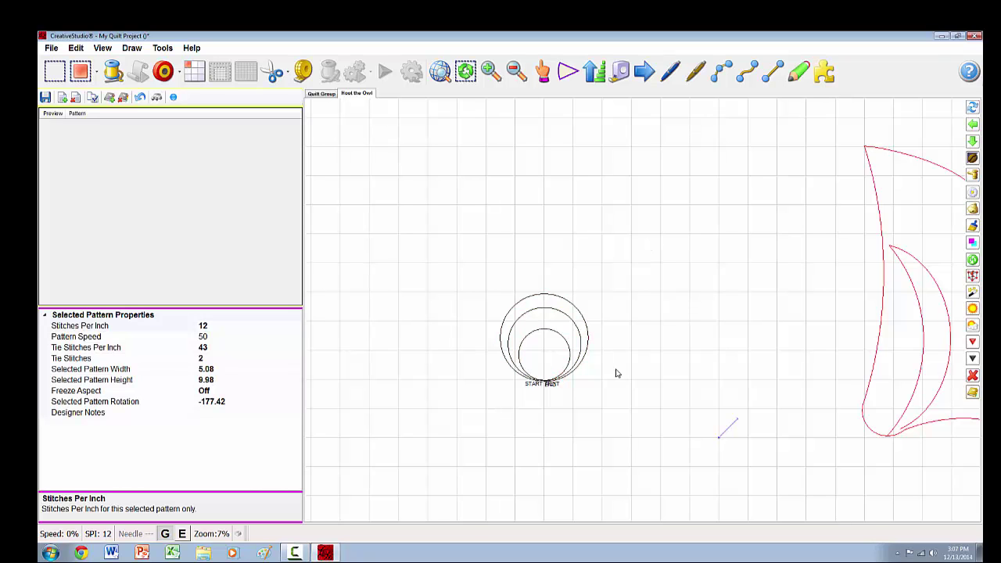
scroll(538, 420, up, 3)
scroll(560, 413, up, 10)
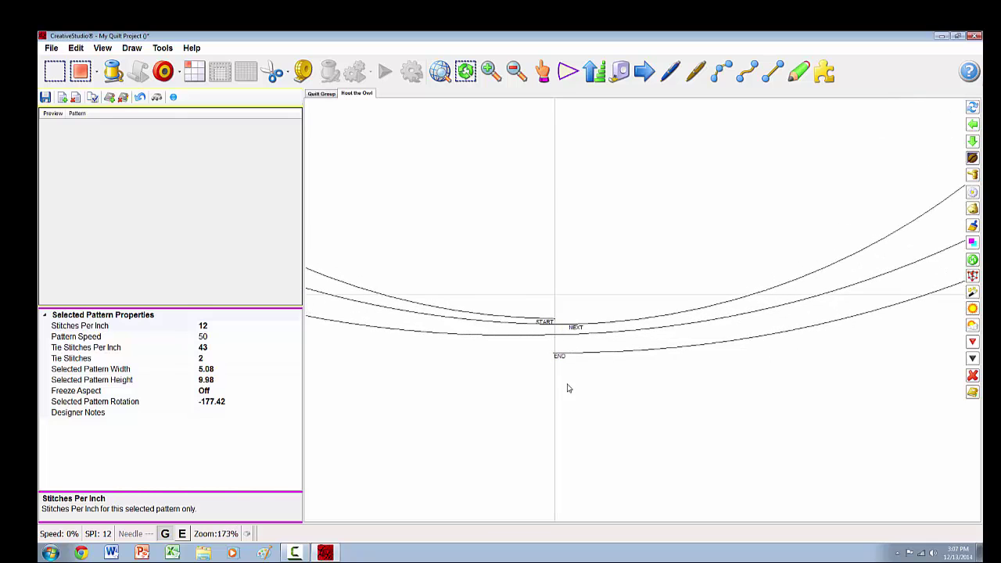
scroll(554, 386, down, 10)
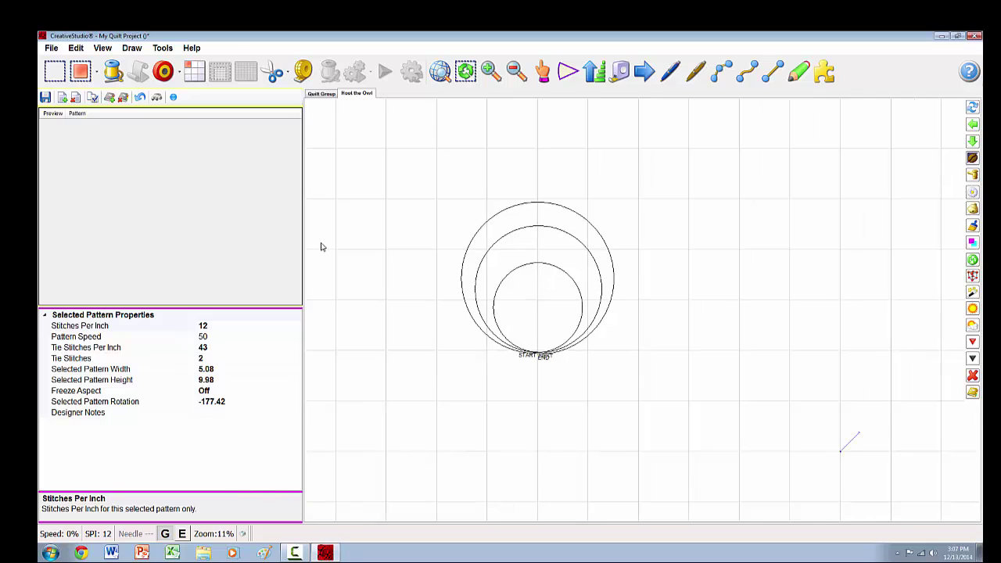
scroll(363, 240, down, 2)
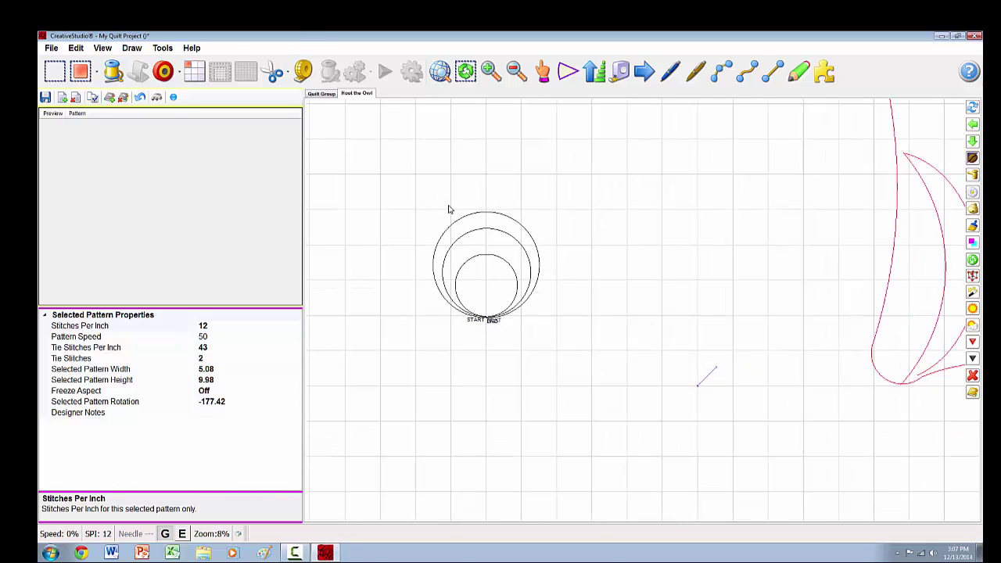
drag(400, 188, 575, 357)
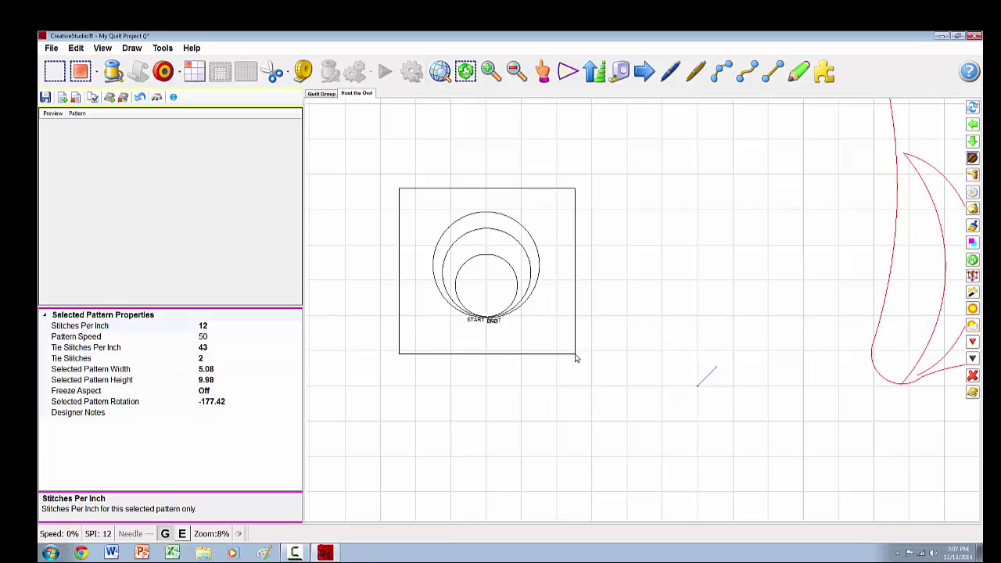
drag(575, 358, 579, 358)
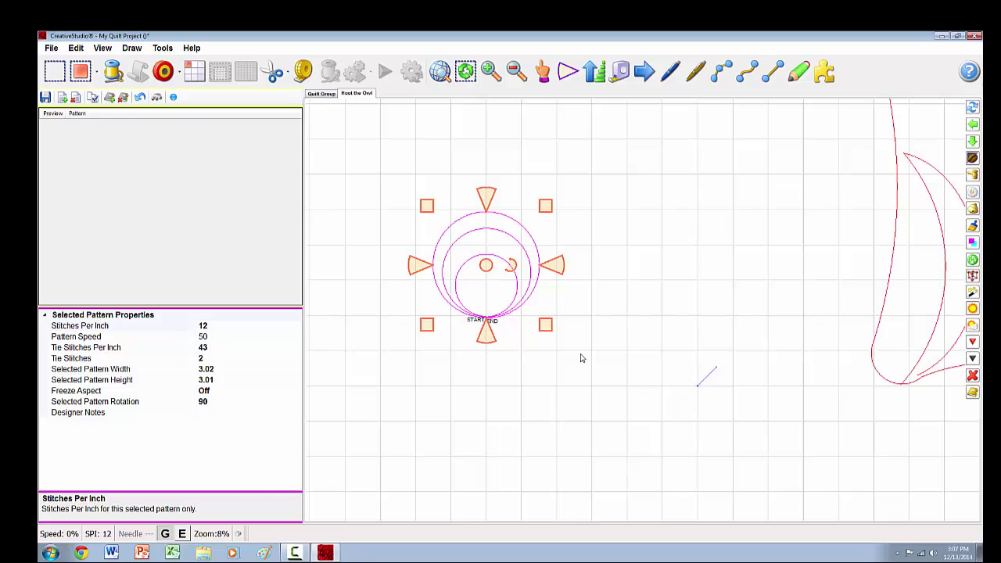
click(509, 295)
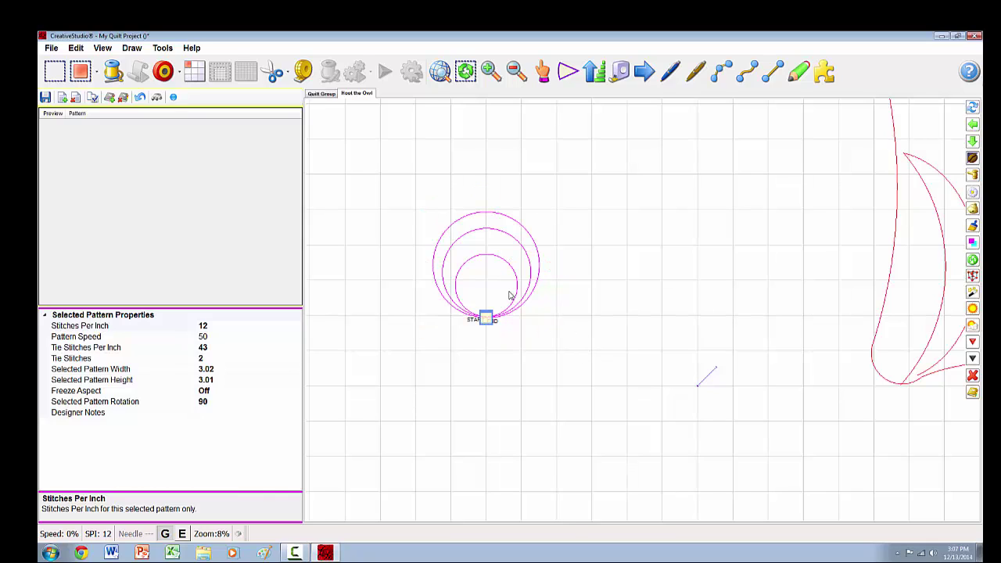
click(509, 295)
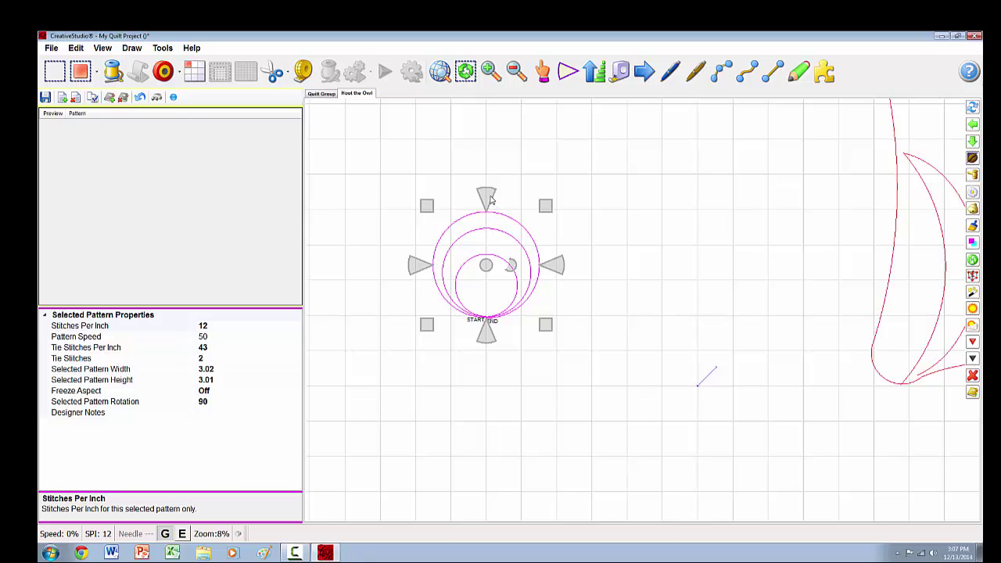
drag(489, 201, 486, 187)
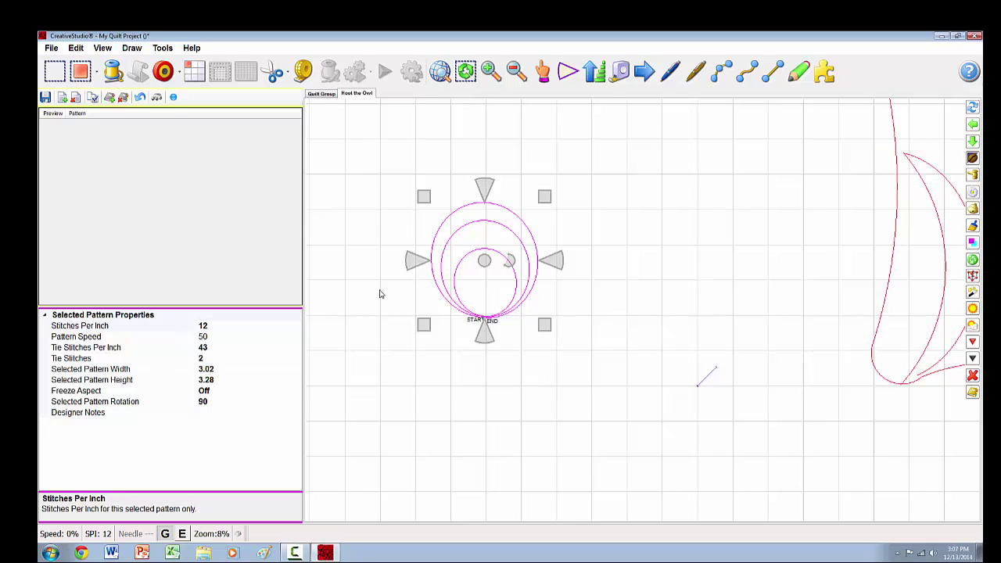
Step: Place the nested circles as the eye inside the owl's head, rotated to about 117 degrees and scaled down slightly
scroll(388, 285, down, 2)
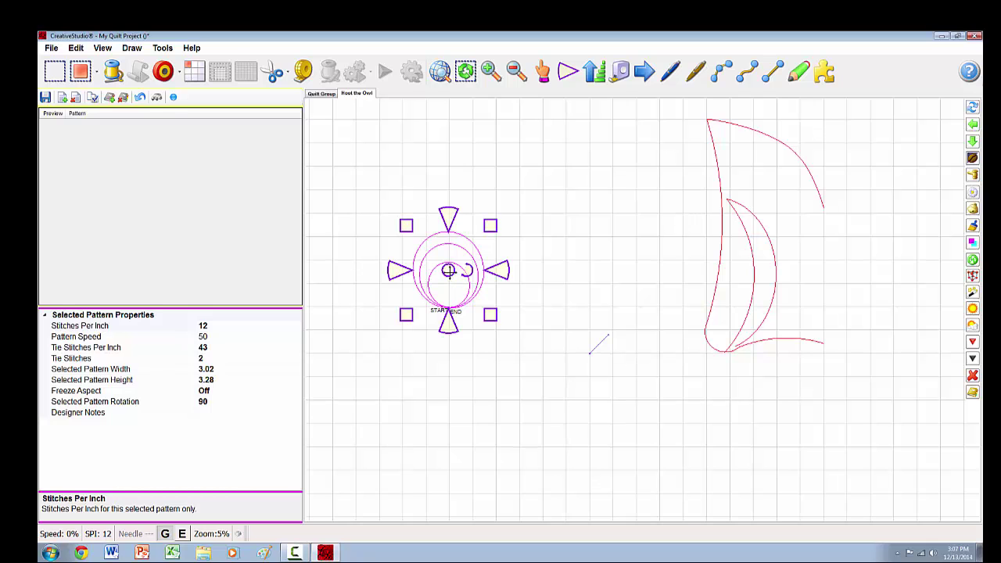
drag(448, 271, 800, 206)
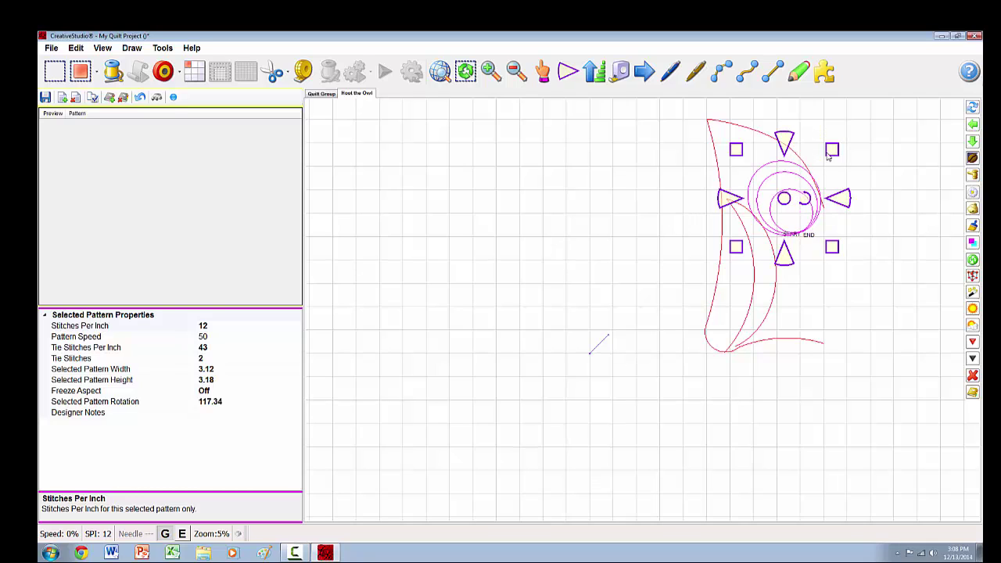
drag(833, 151, 823, 159)
drag(779, 204, 770, 179)
click(603, 217)
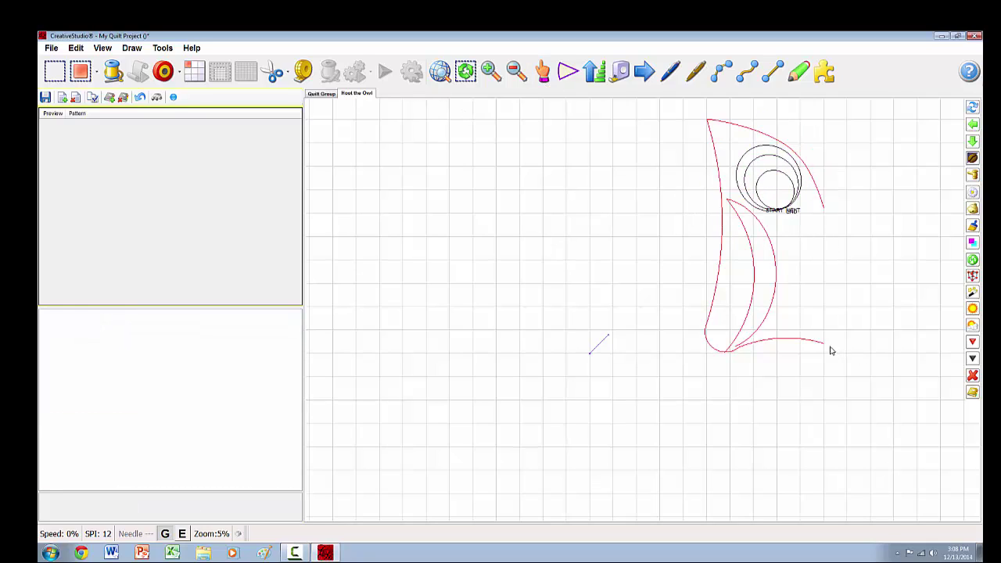
Step: Show the nodes of the head curve beside the eye and pull its lower end node and handles to lengthen and round it
click(819, 202)
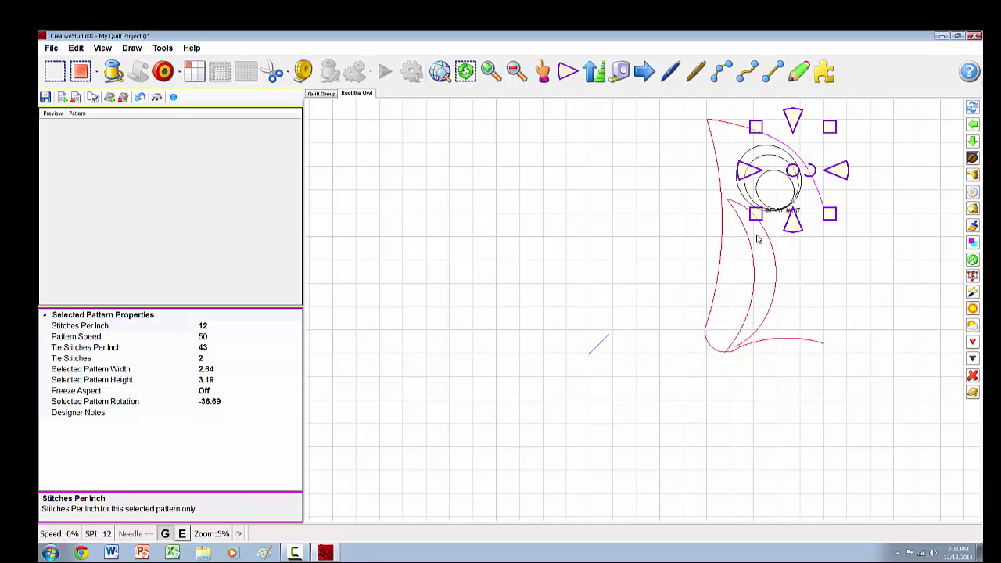
double_click(784, 207)
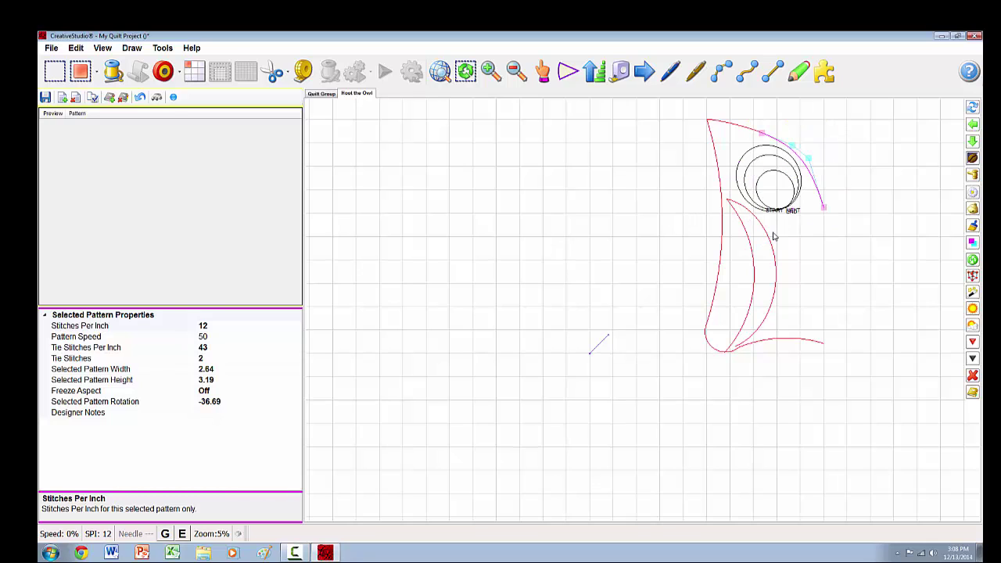
scroll(823, 209, up, 1)
drag(825, 207, 830, 218)
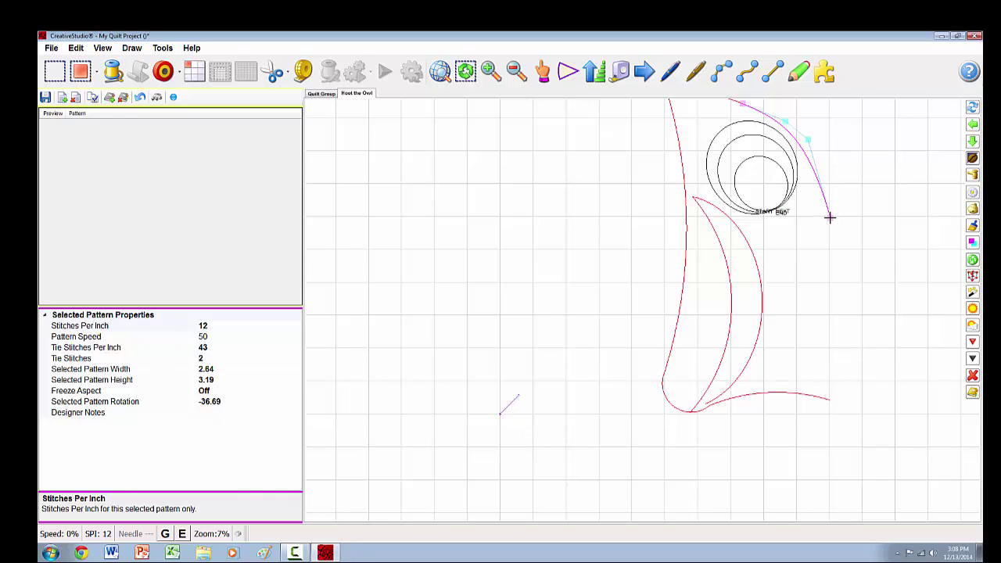
drag(829, 218, 828, 234)
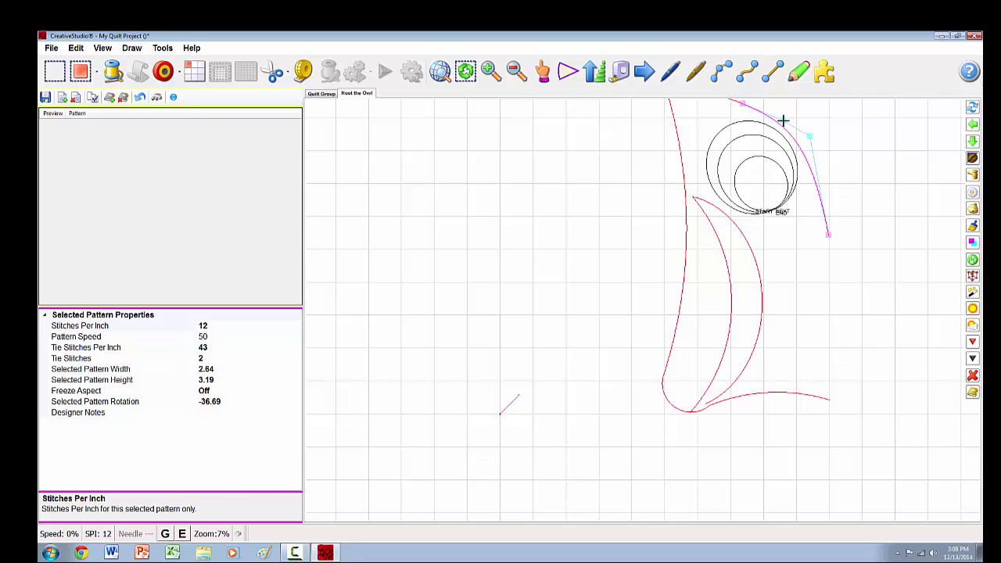
Step: Reattach the end of the curve from the ear tip to the upper end node of the reshaped head curve
scroll(849, 203, down, 2)
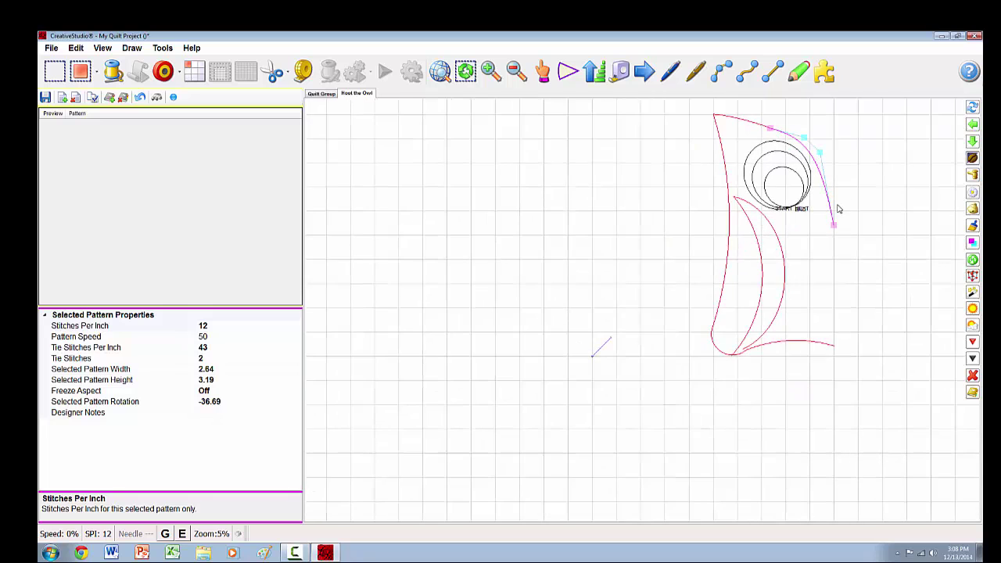
scroll(746, 125, up, 5)
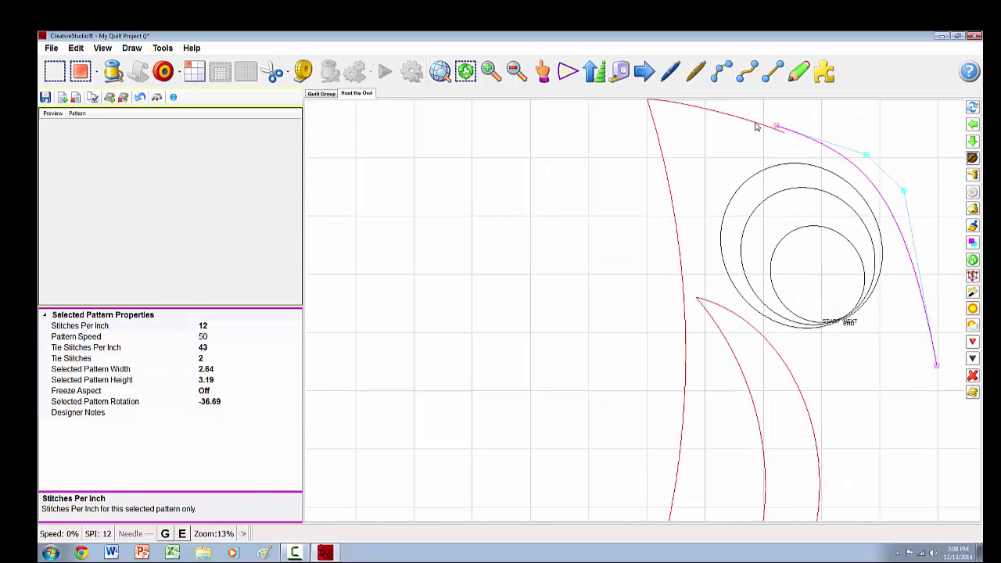
click(755, 126)
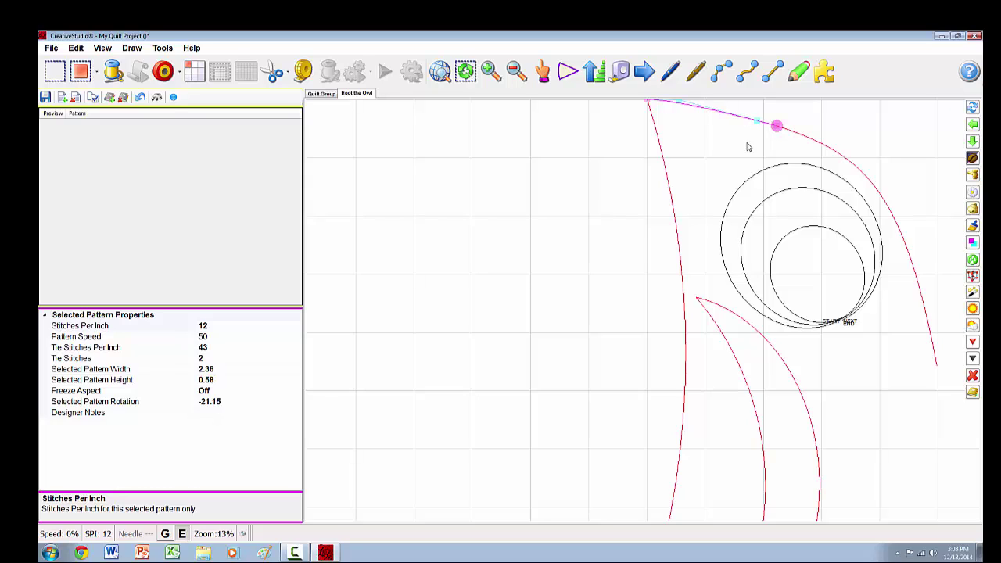
Step: Finish the node editing of the curve from the ear tip, and check how the lower curves meet at the rounded wing tip
right_click(513, 163)
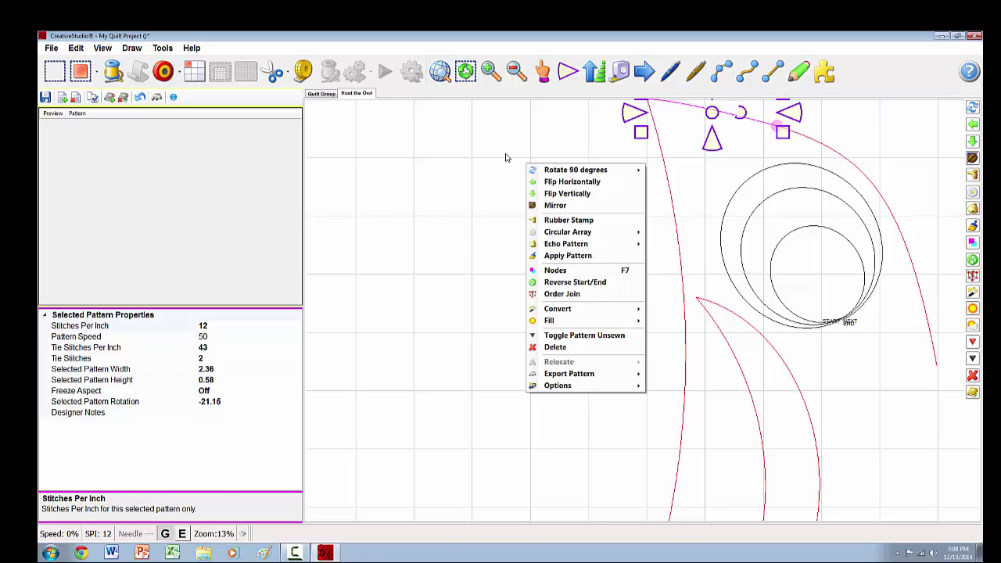
click(505, 157)
scroll(498, 192, down, 2)
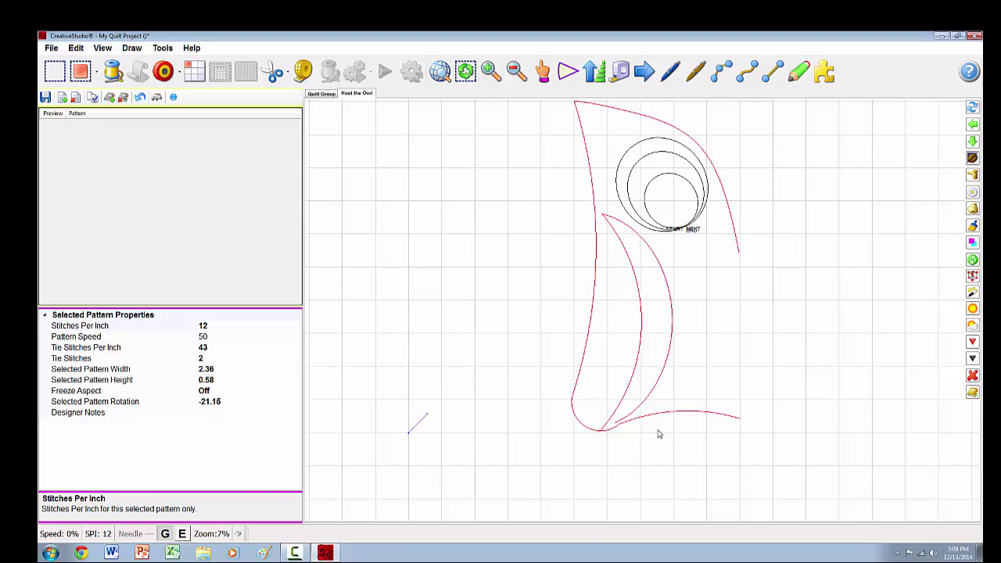
click(685, 416)
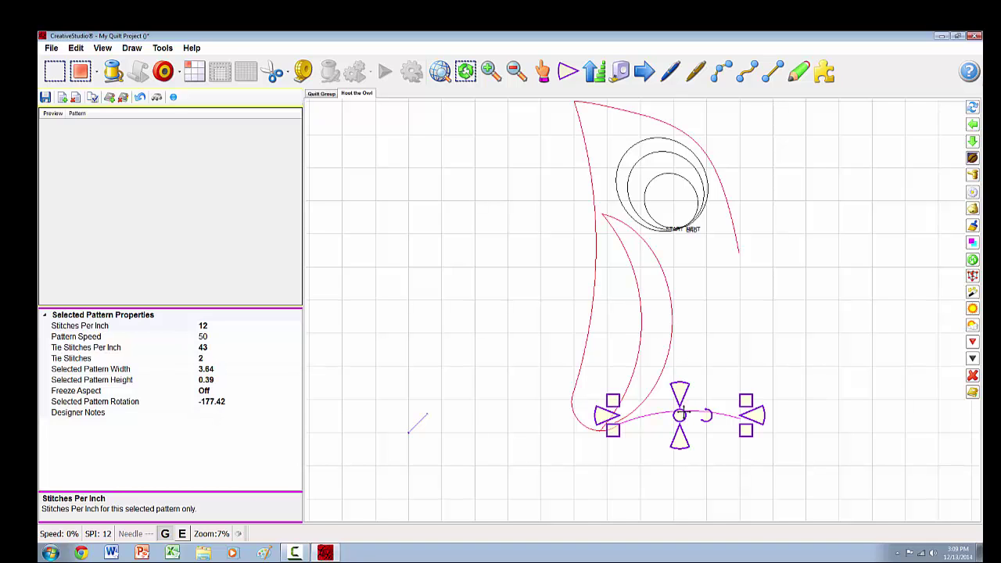
scroll(614, 464, up, 3)
scroll(613, 435, up, 1)
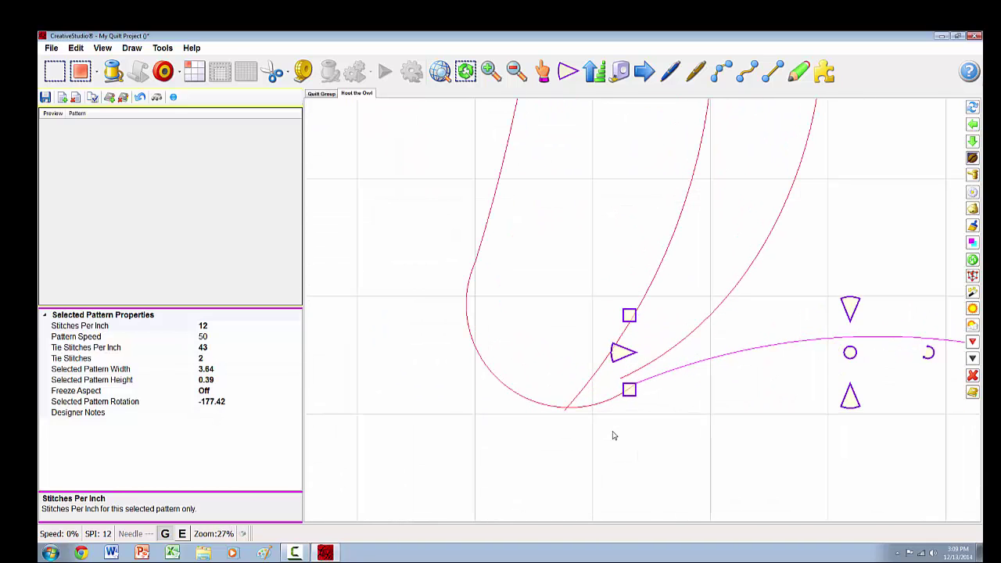
click(690, 341)
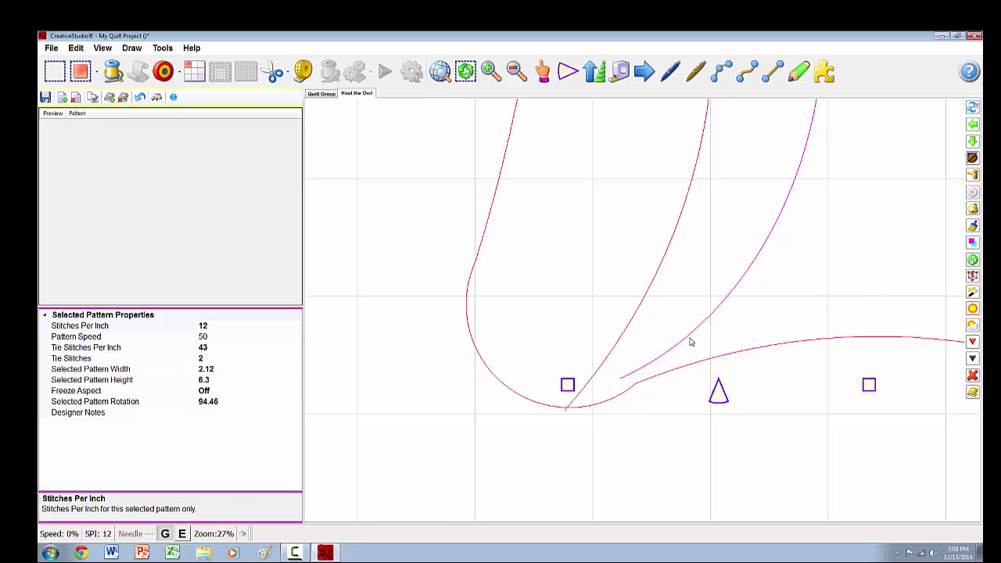
scroll(659, 373, down, 1)
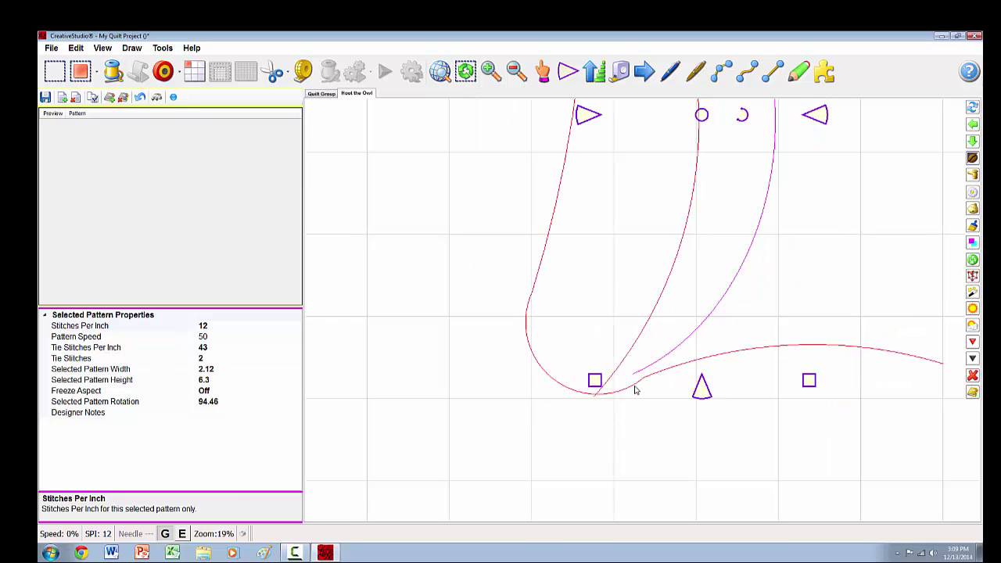
Step: Show the end points of the owl's bottom curve and pull its inner end slightly away from the rounded wing tip
click(661, 377)
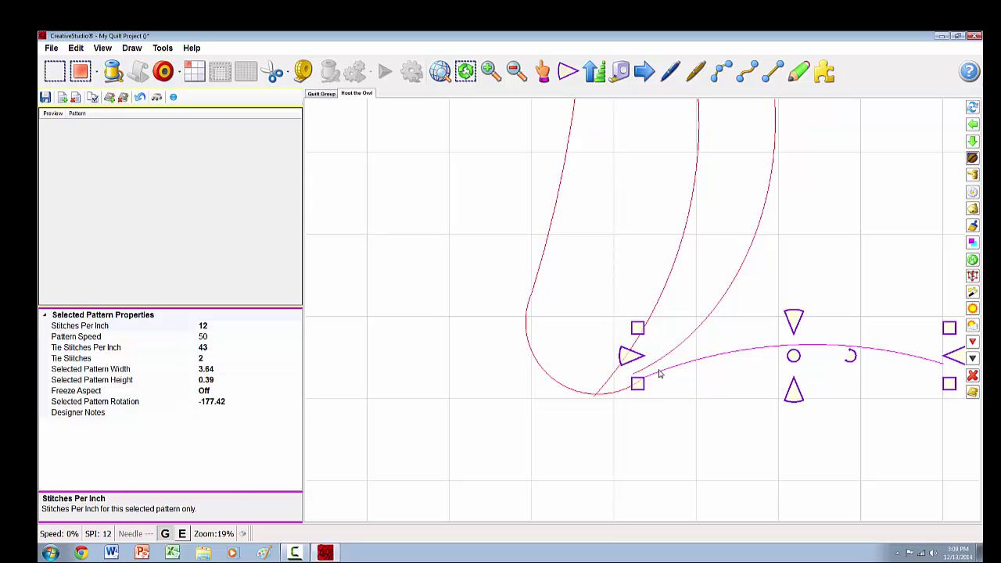
click(727, 360)
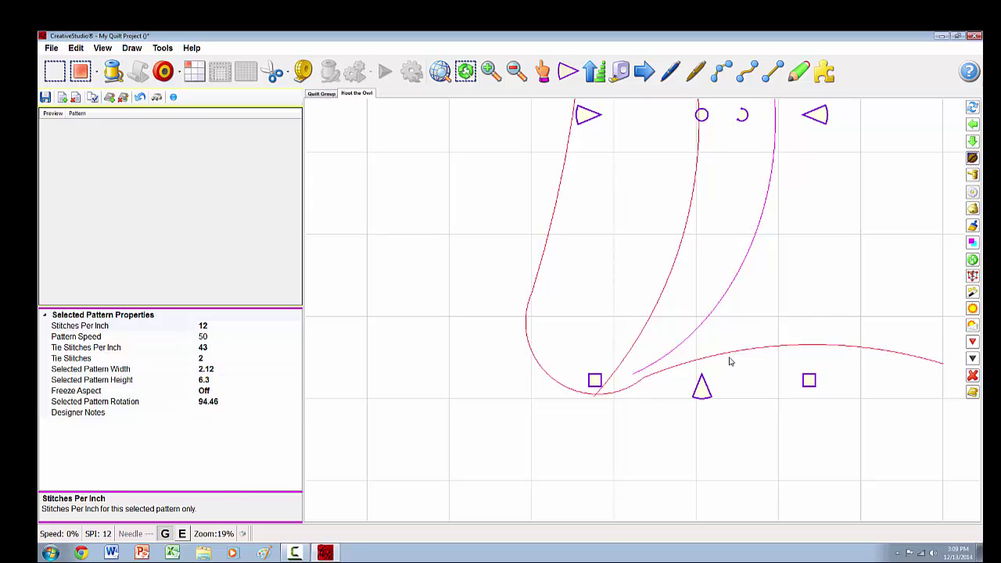
click(728, 360)
click(729, 360)
click(729, 360)
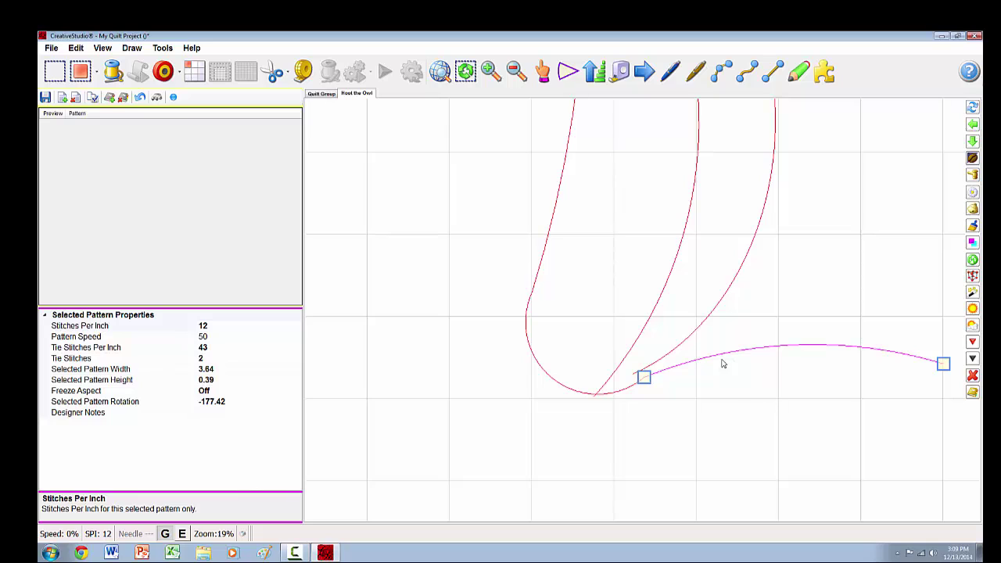
scroll(676, 376, up, 2)
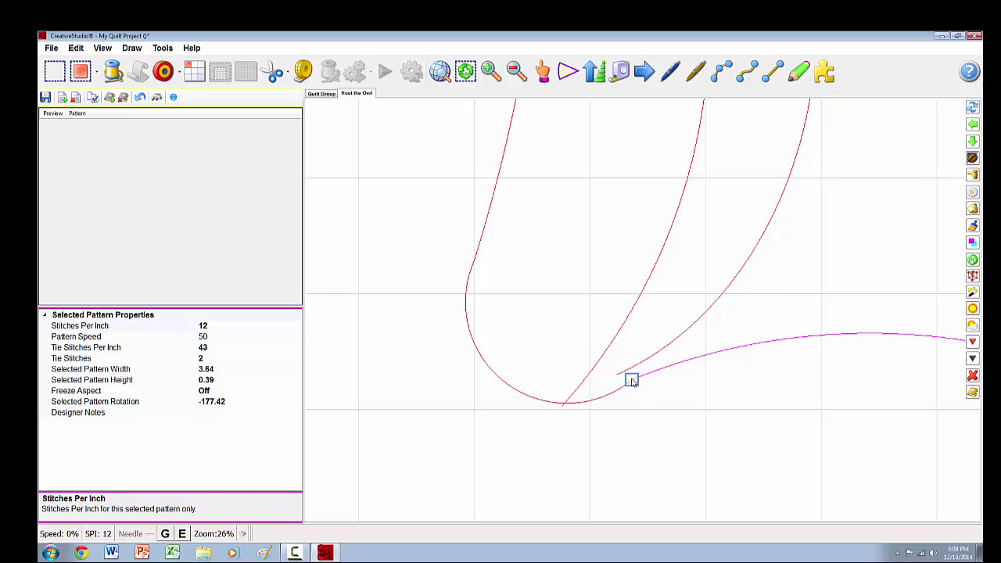
drag(632, 380, 637, 376)
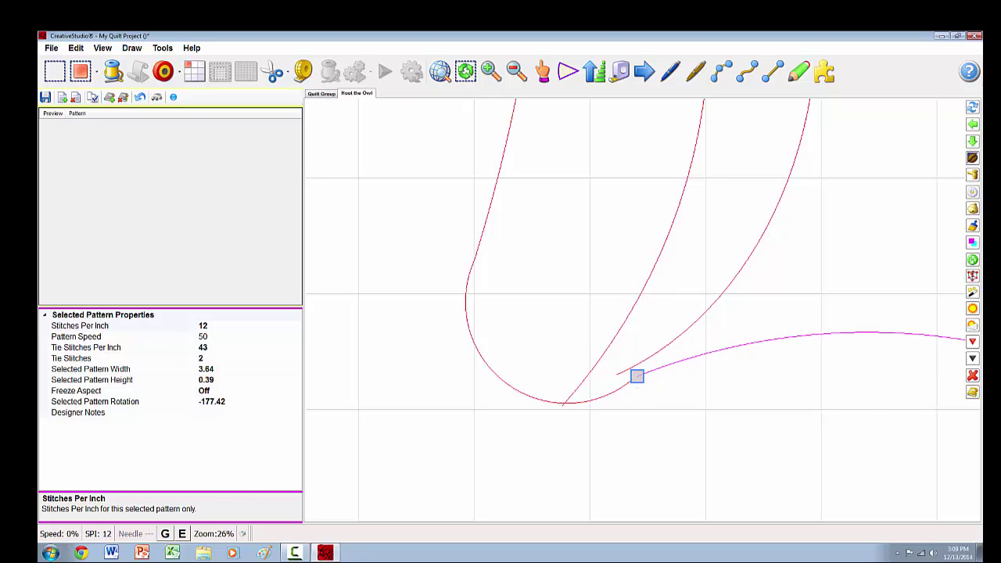
Step: Attach the lower end of the outer wing curve to the inner end of the bottom curve
click(622, 376)
click(625, 376)
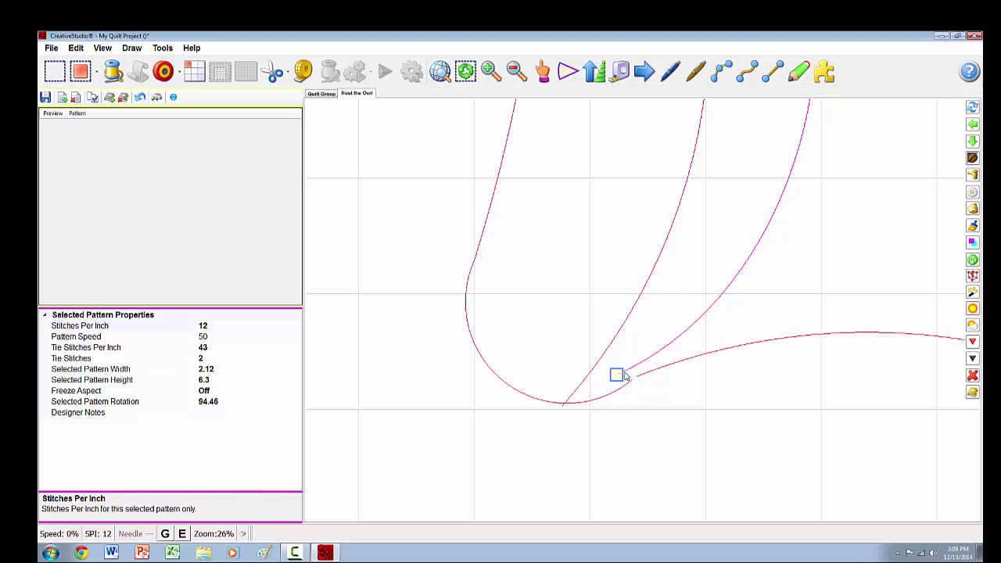
drag(620, 377, 636, 375)
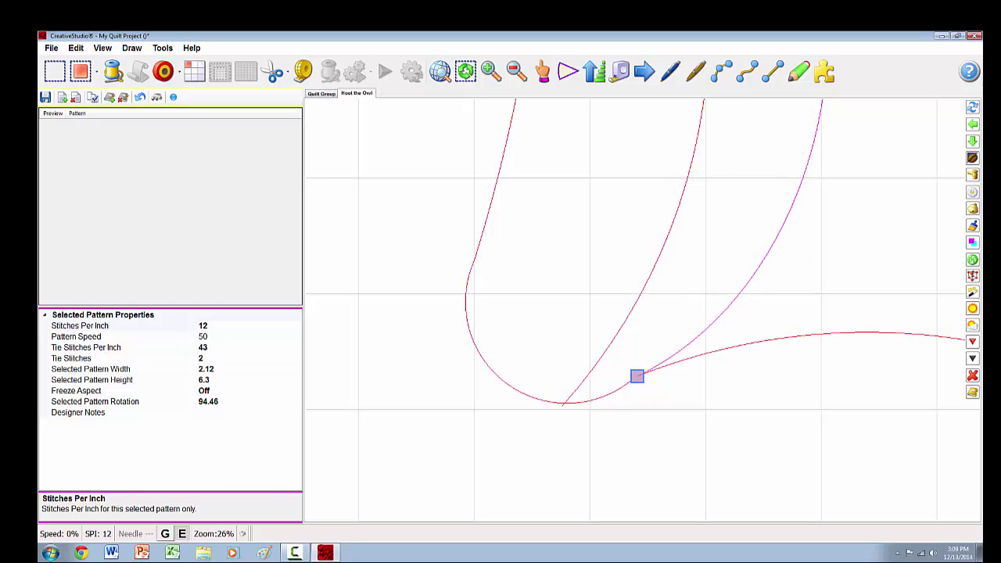
scroll(610, 421, down, 1)
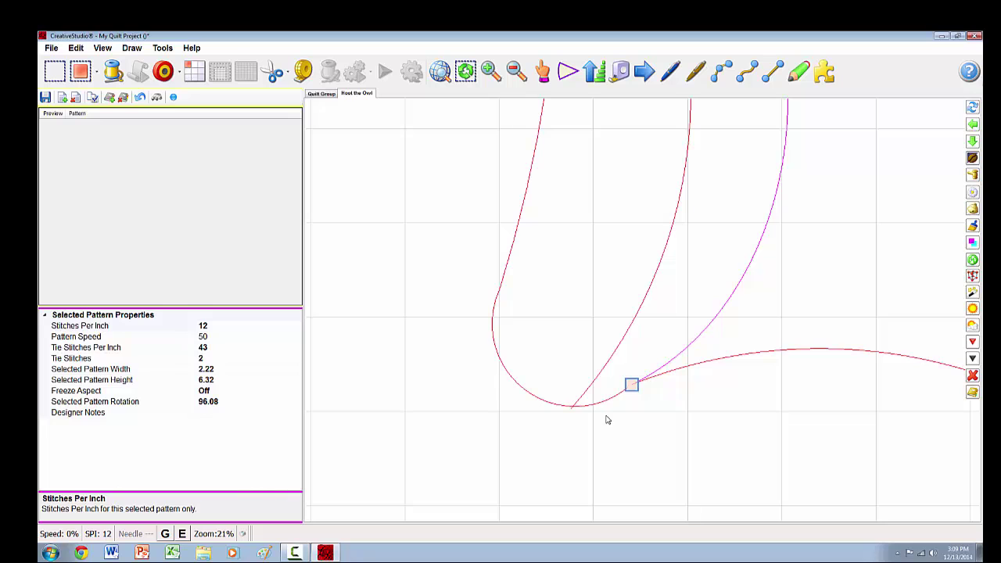
Step: Move the lower end of the inner wing curve up so it meets the rounded wing tip arc
scroll(610, 406, down, 2)
click(594, 401)
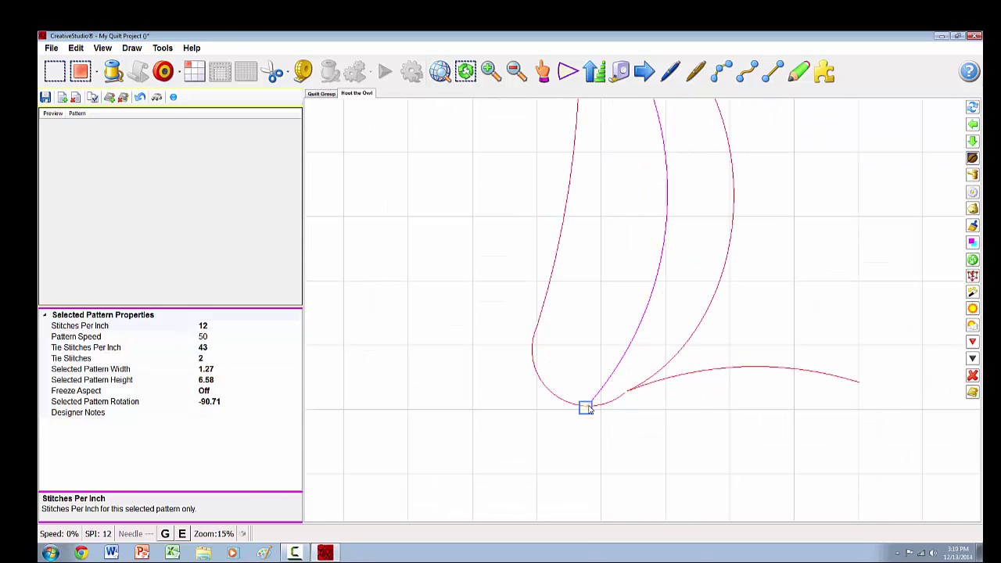
scroll(587, 407, up, 3)
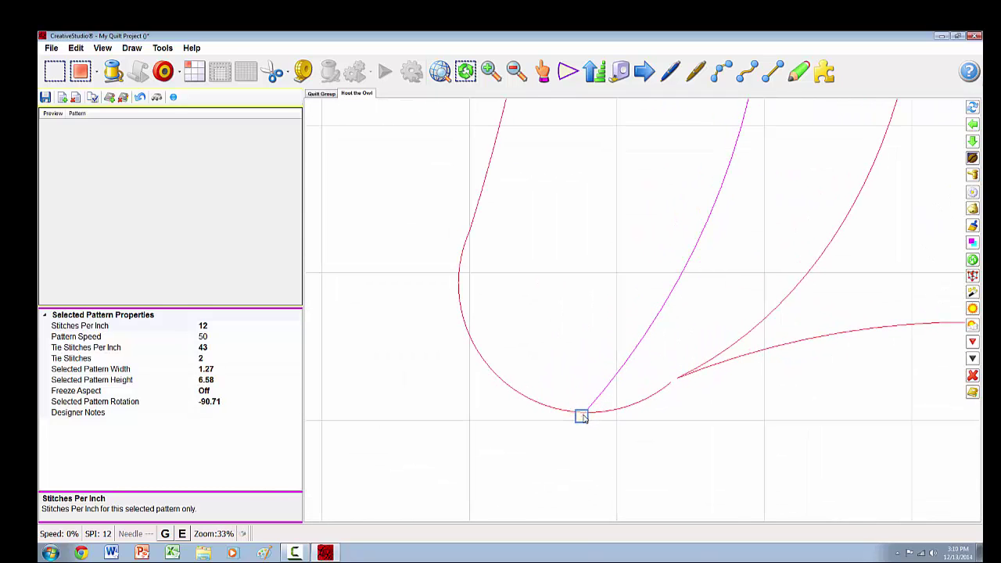
drag(583, 417, 586, 410)
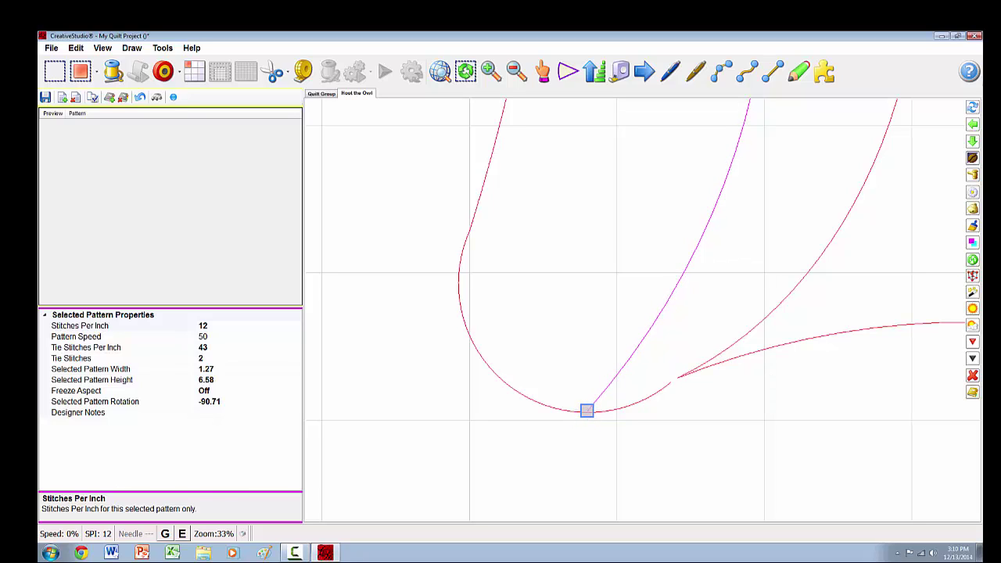
Step: Shorten the rounded wing tip arc to end at the inner wing curve, and smooth it with its nodes and handles
click(623, 408)
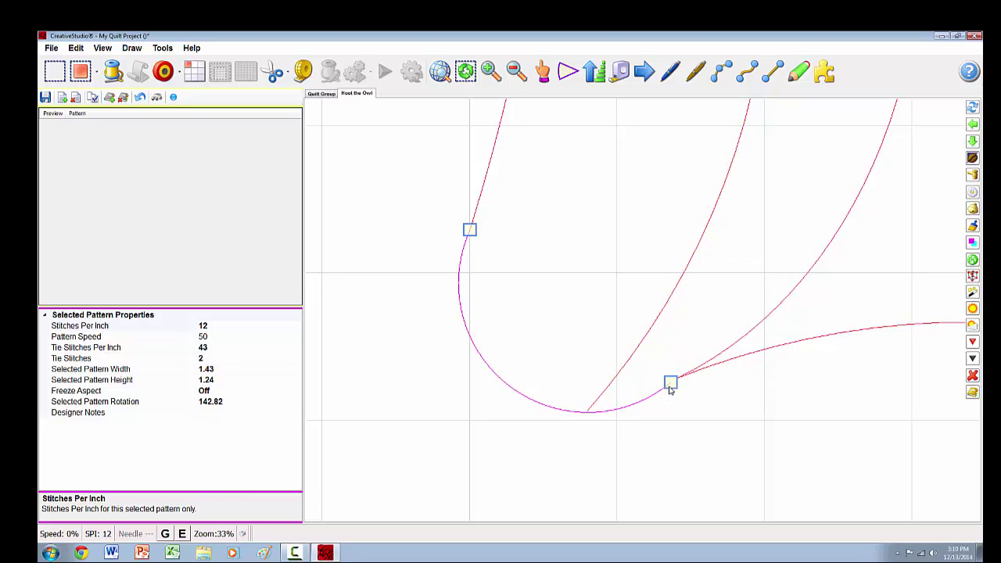
mouse_move(670, 384)
mouse_down()
mouse_move(607, 422)
mouse_move(661, 409)
mouse_move(619, 456)
mouse_move(667, 384)
mouse_up()
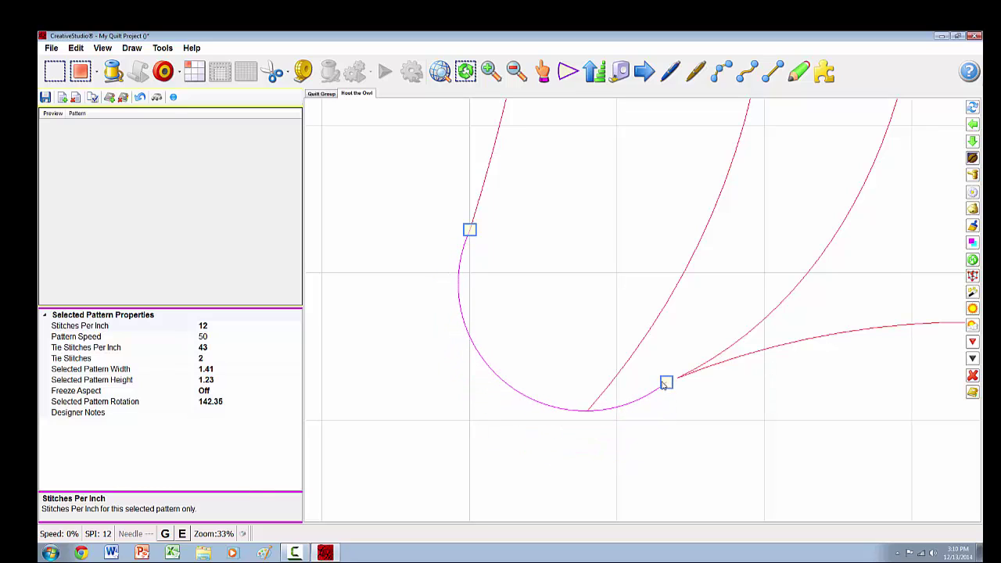
click(663, 381)
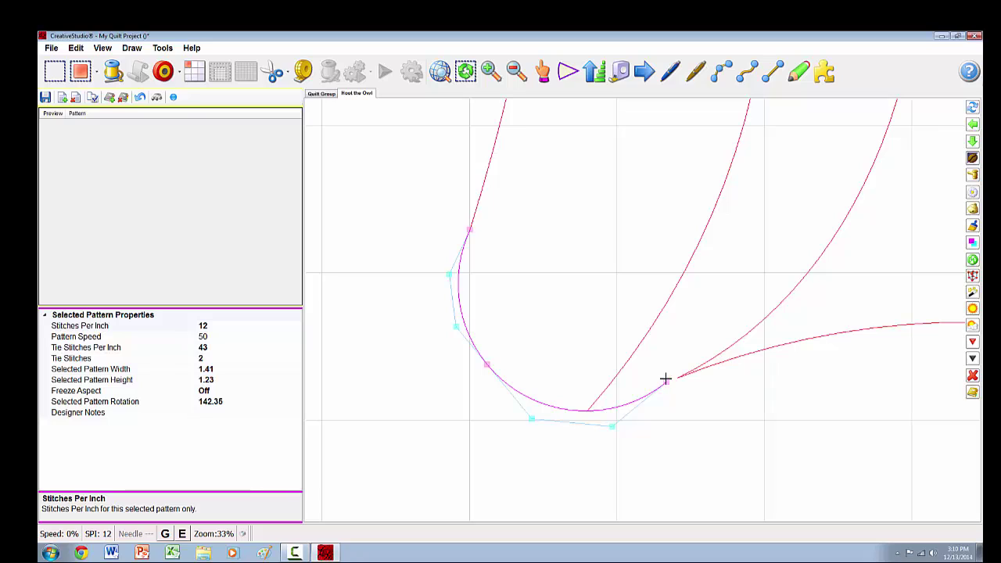
drag(664, 381, 596, 412)
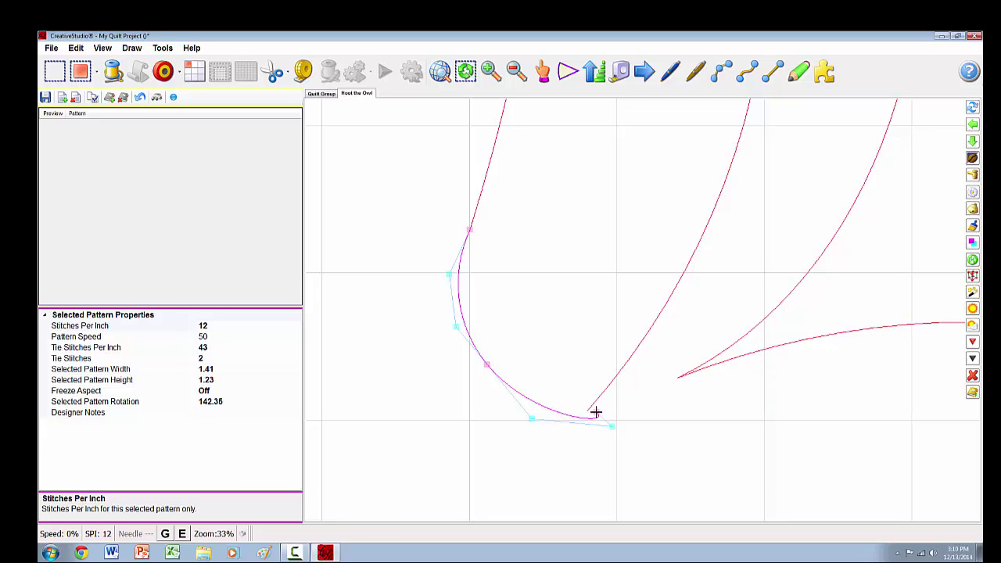
drag(595, 412, 592, 412)
drag(613, 426, 508, 405)
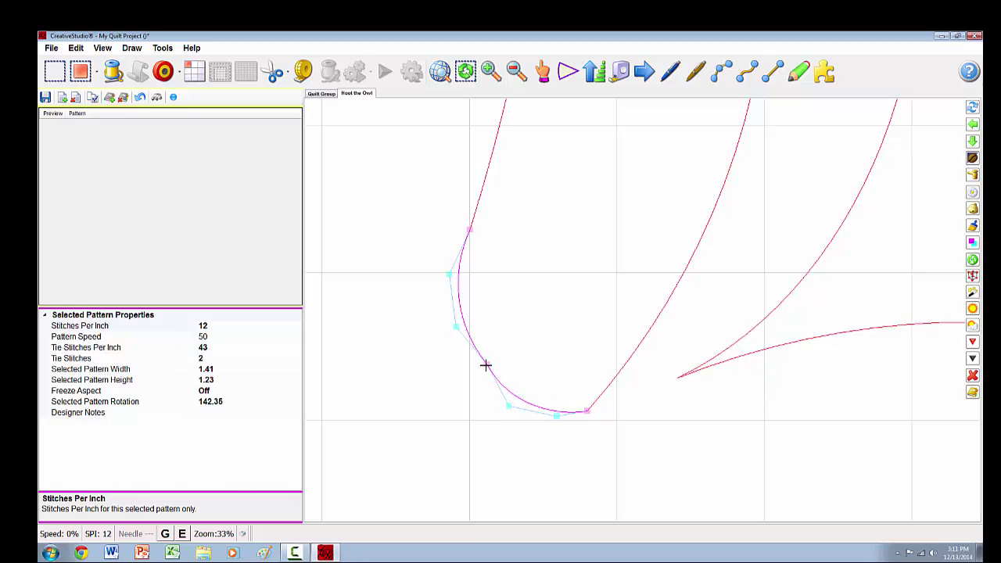
drag(484, 365, 473, 363)
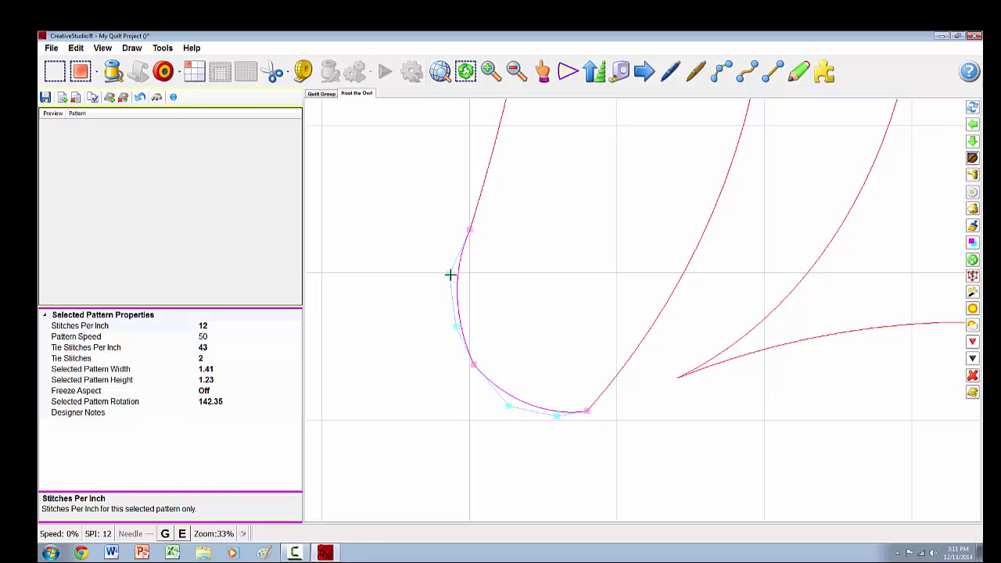
drag(449, 273, 452, 272)
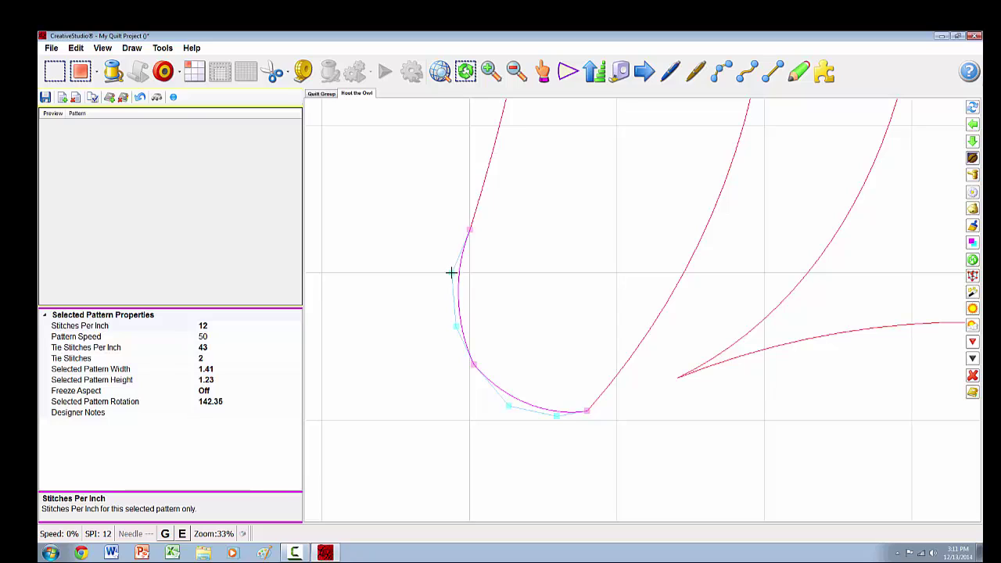
Step: Raise the end of the rounded tip arc slightly and attach the inner wing curve's lower end to it
drag(586, 409, 604, 392)
click(591, 406)
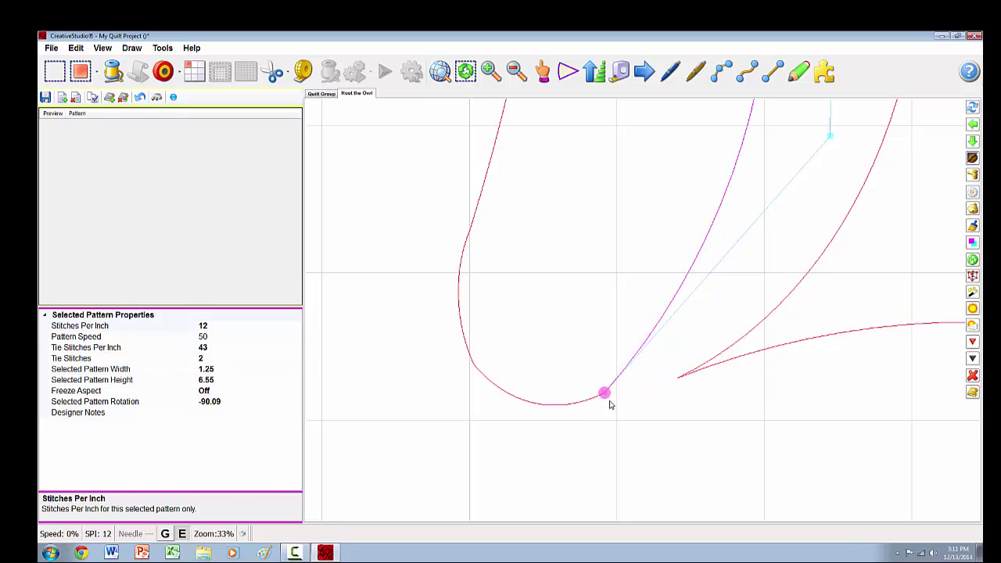
click(581, 442)
scroll(581, 442, down, 6)
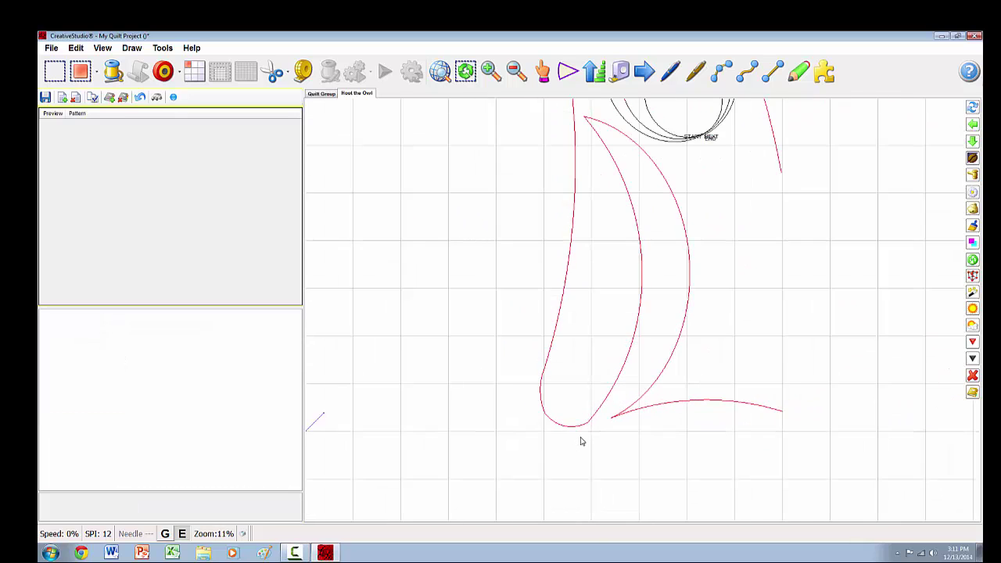
scroll(581, 442, down, 1)
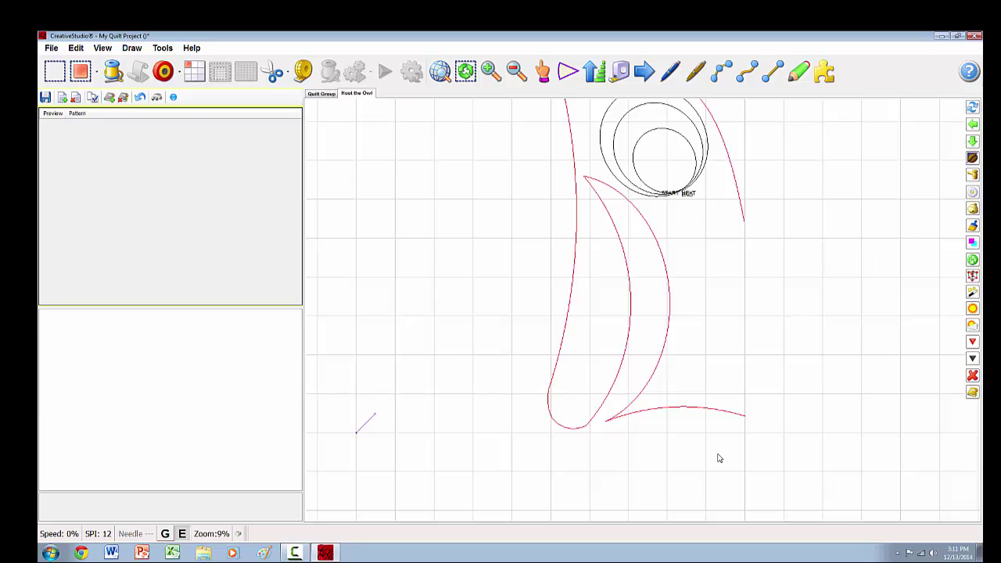
Step: Show the inner wing curve's nodes and pull both handles outward to bow it closer to the outer wing curve
click(631, 312)
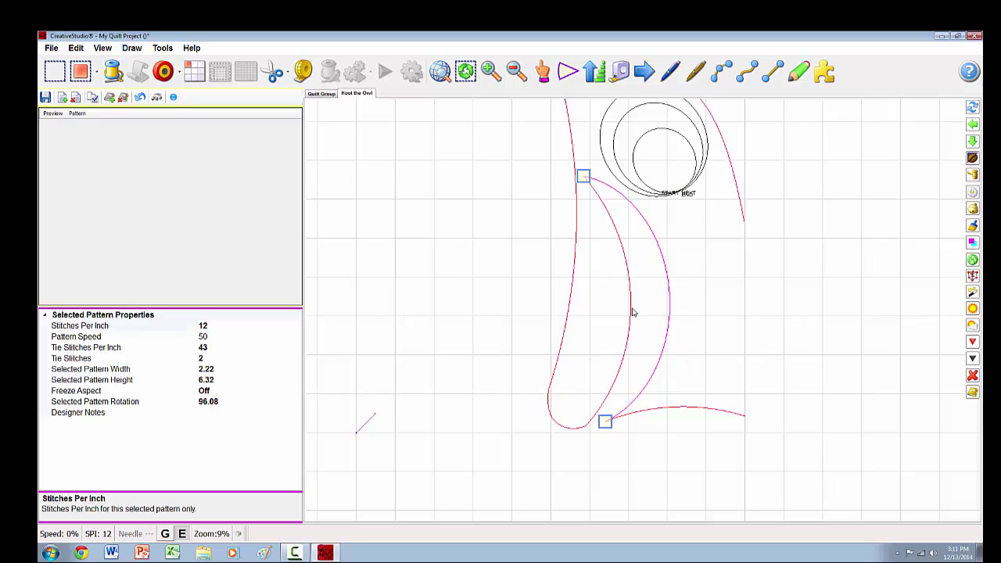
click(631, 312)
key(e)
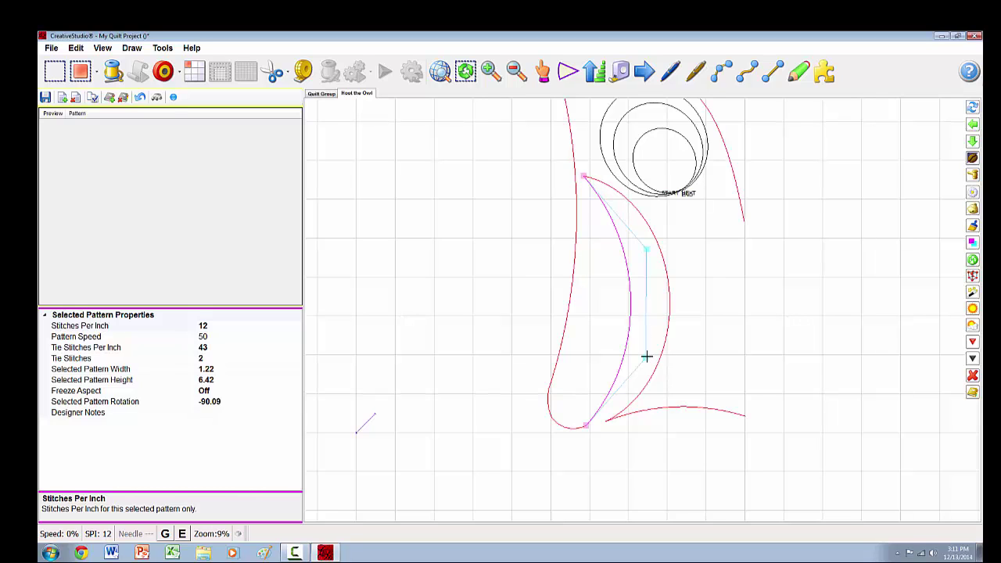
drag(645, 358, 664, 349)
drag(646, 249, 657, 243)
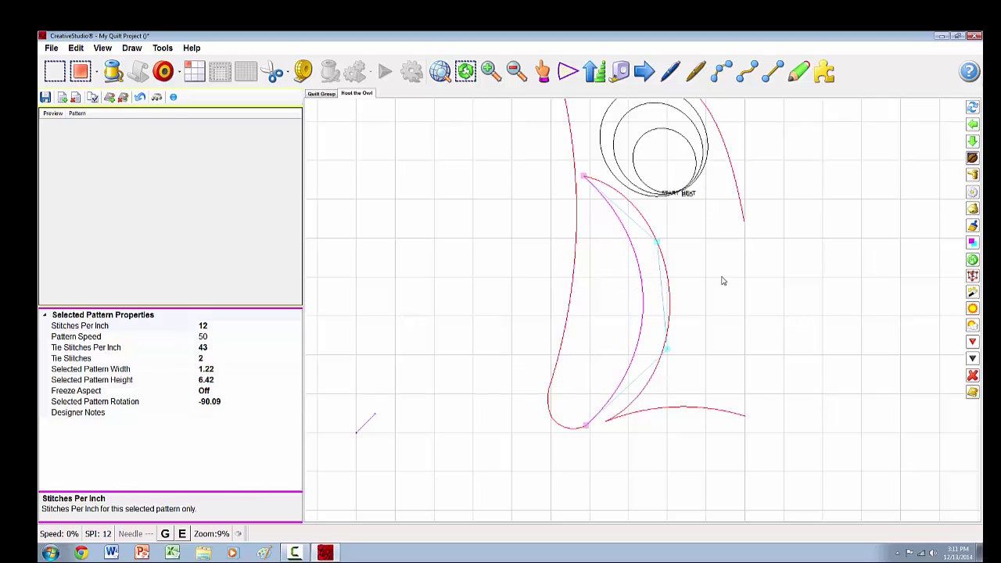
right_click(436, 209)
click(430, 203)
scroll(449, 407, down, 4)
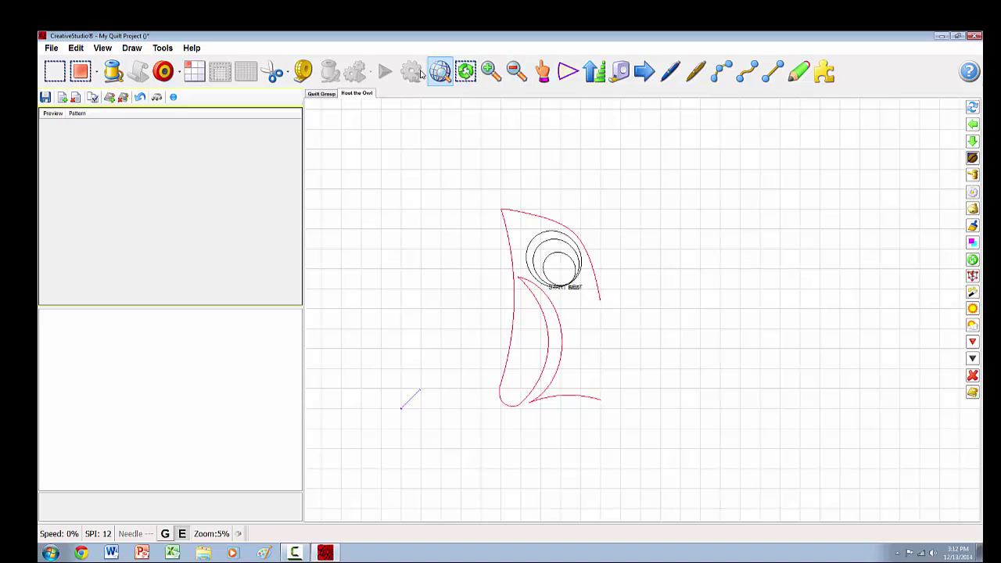
Step: Draw a three-point arc from the lower end of the head curve to the shared start point of the eye circles
click(717, 74)
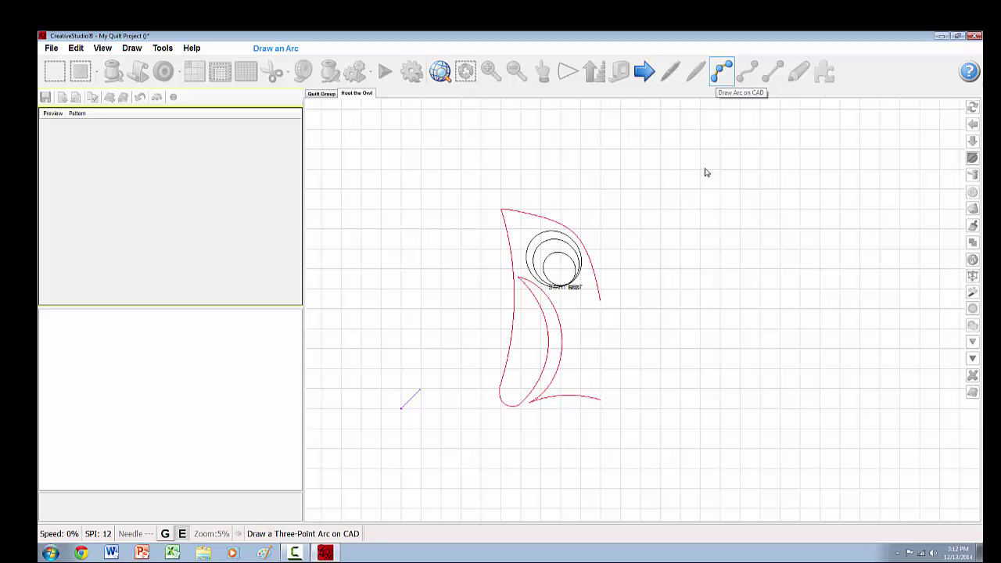
click(601, 300)
scroll(598, 297, up, 3)
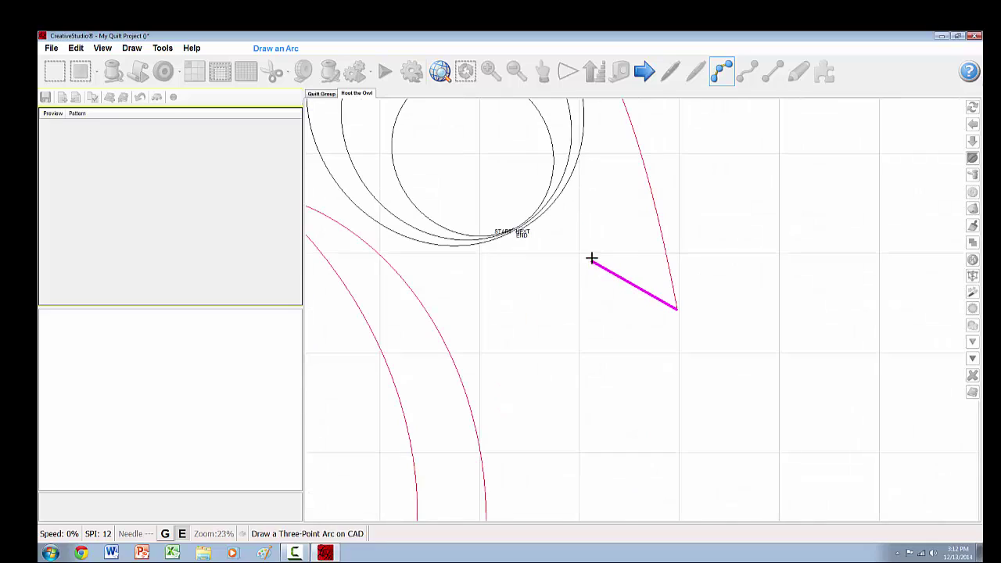
click(600, 257)
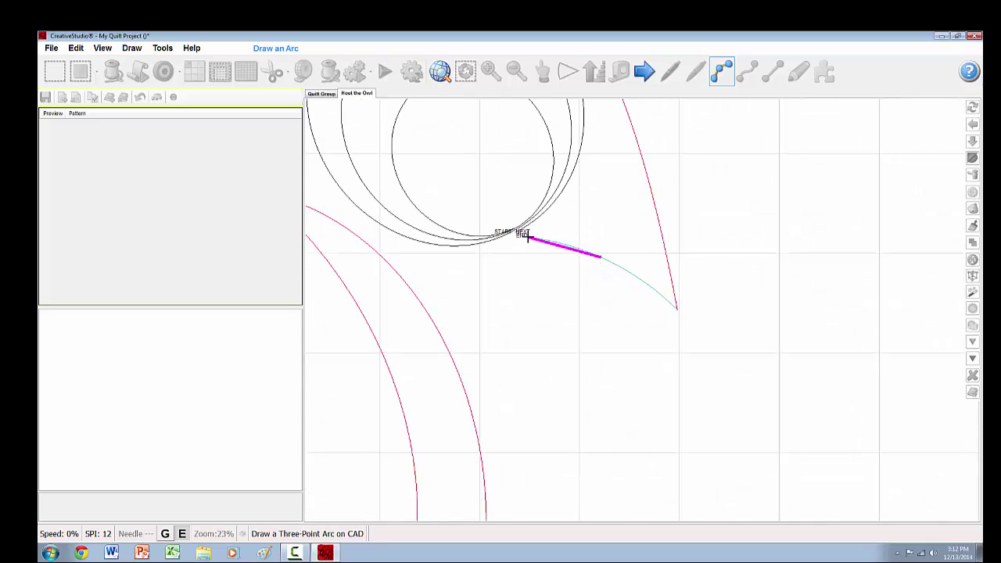
scroll(504, 235, up, 2)
scroll(510, 231, up, 8)
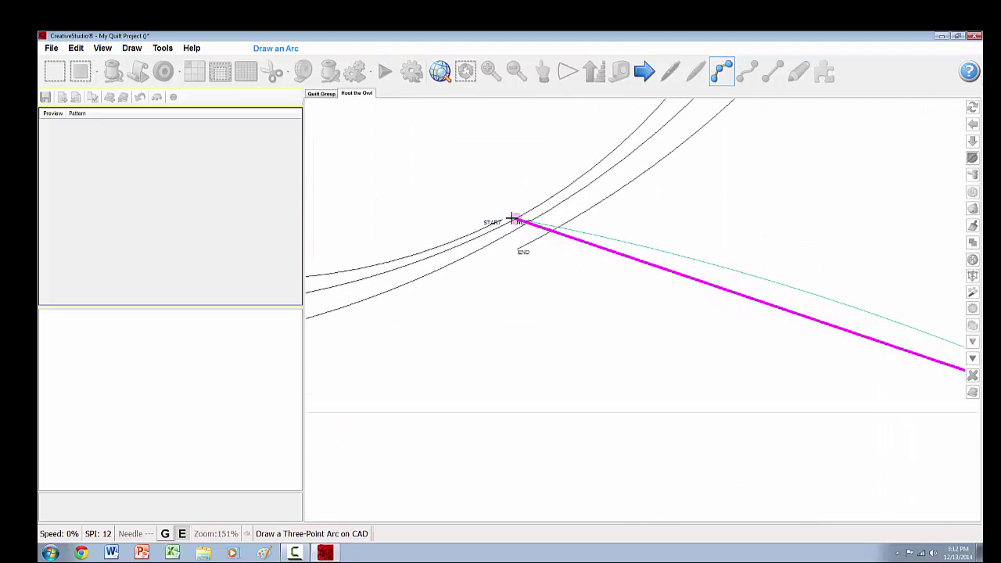
click(499, 217)
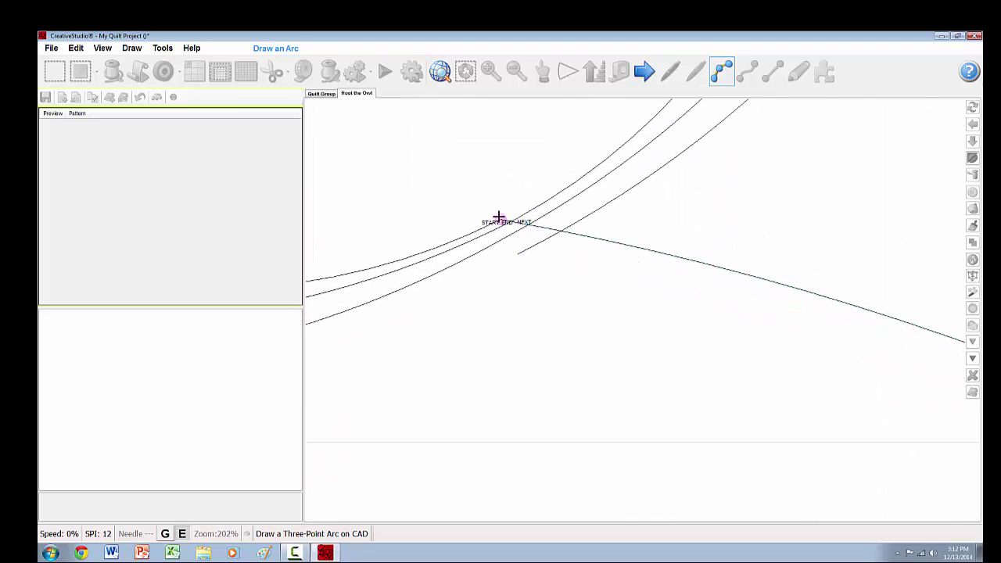
Step: Draw a three-point arc about 1.63 wide and 2.99 high from the outer eye circle's end down to below the head curve's end
scroll(532, 278, down, 4)
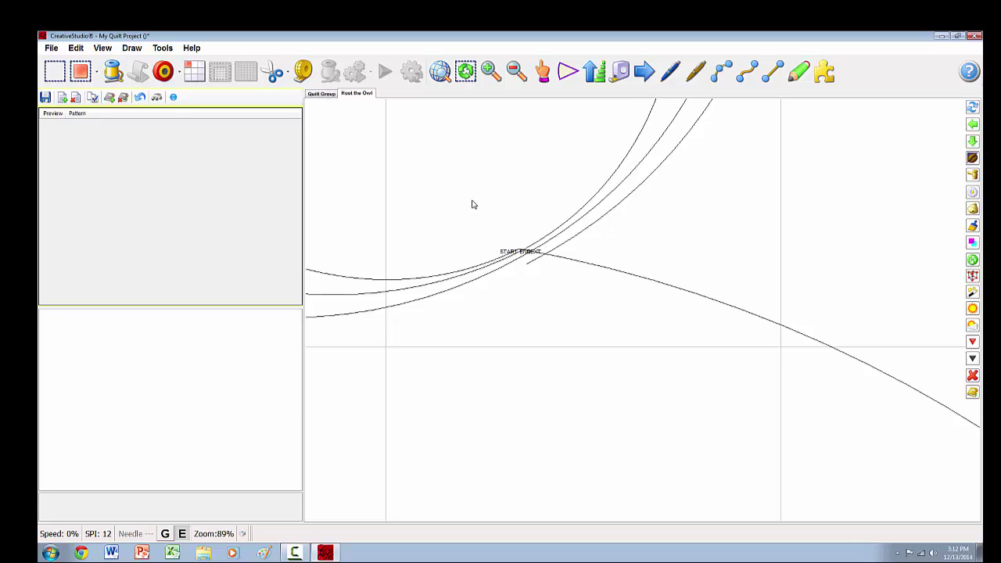
scroll(552, 302, down, 2)
scroll(522, 279, down, 1)
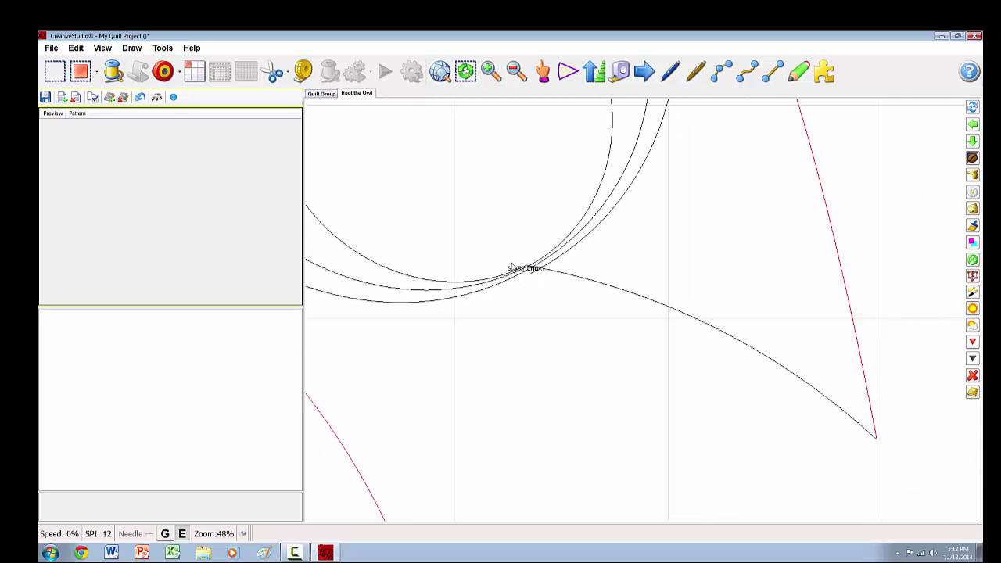
scroll(509, 253, down, 2)
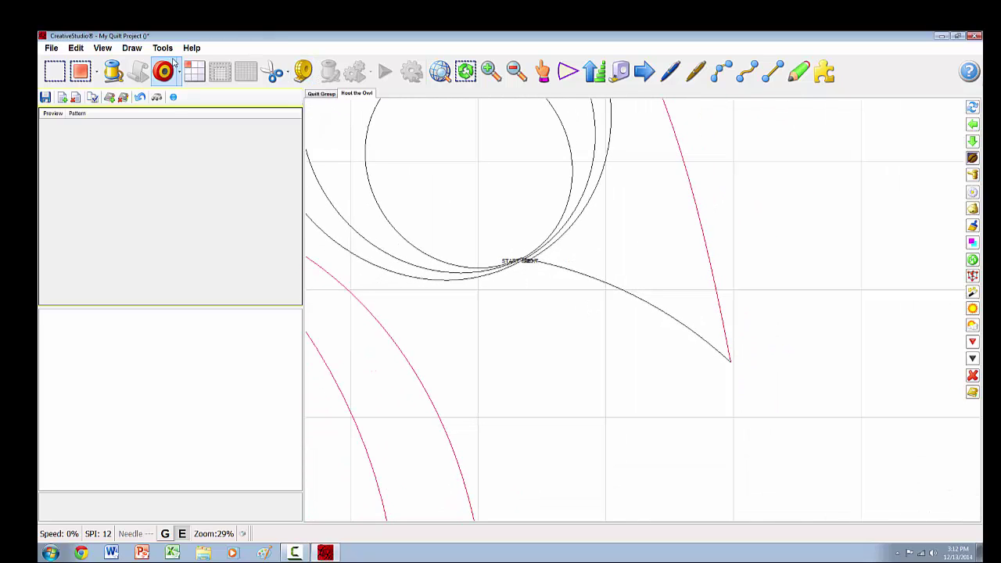
click(721, 71)
scroll(575, 299, up, 7)
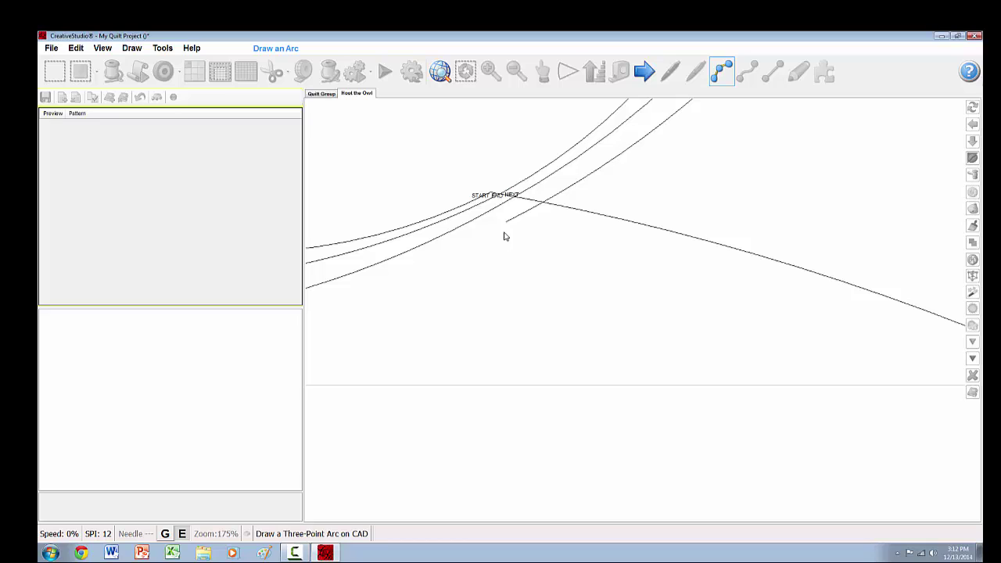
click(506, 222)
scroll(504, 225, down, 9)
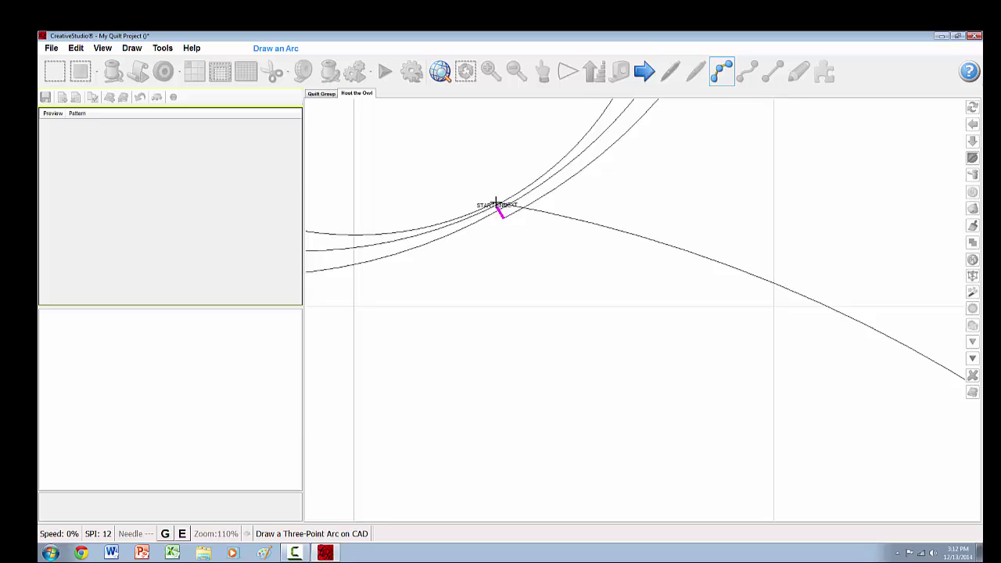
click(559, 248)
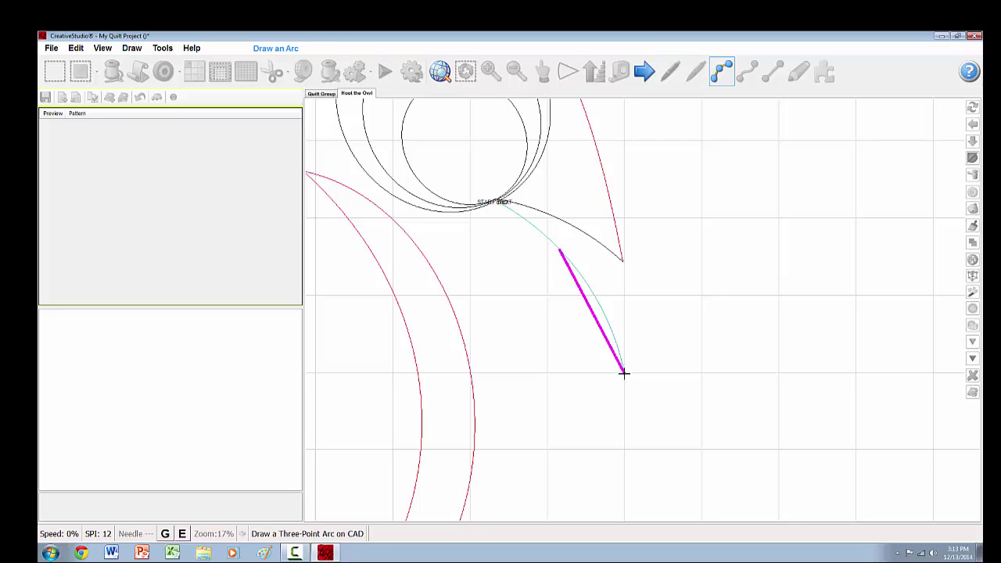
click(622, 433)
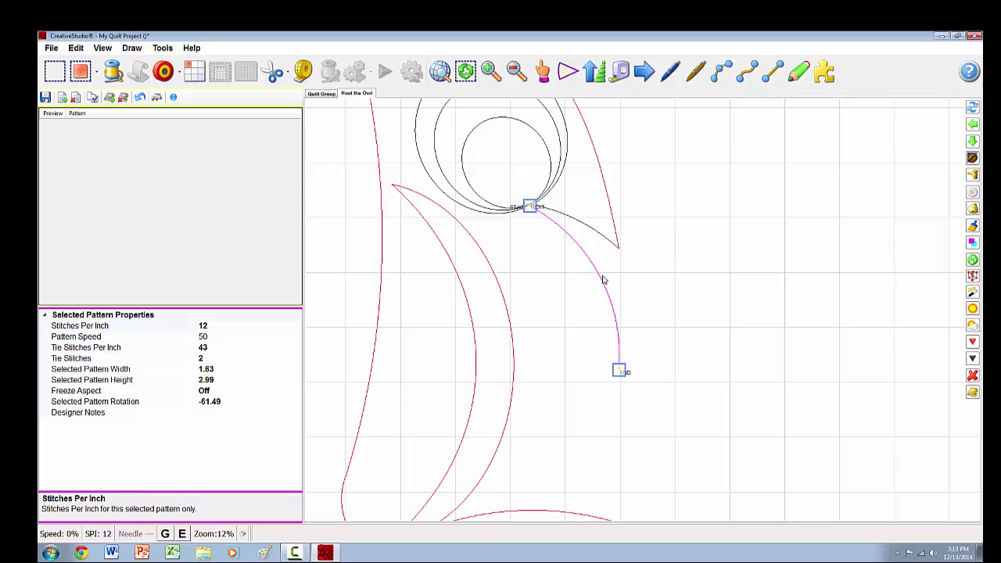
Step: Show the lower beak arc's nodes and pull both handles inward to flatten its curve
double_click(604, 274)
drag(619, 301, 614, 299)
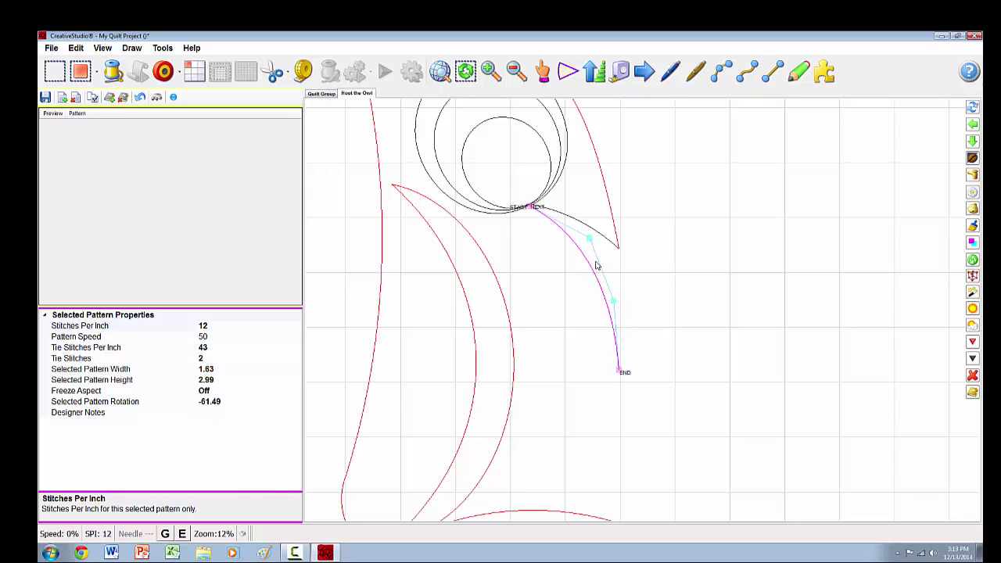
drag(583, 236, 565, 232)
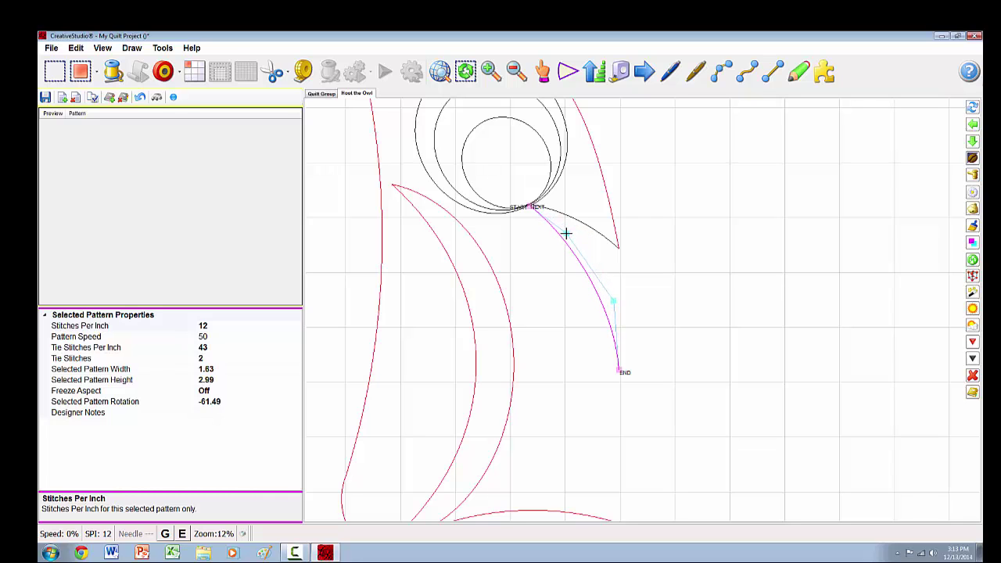
drag(614, 304, 607, 300)
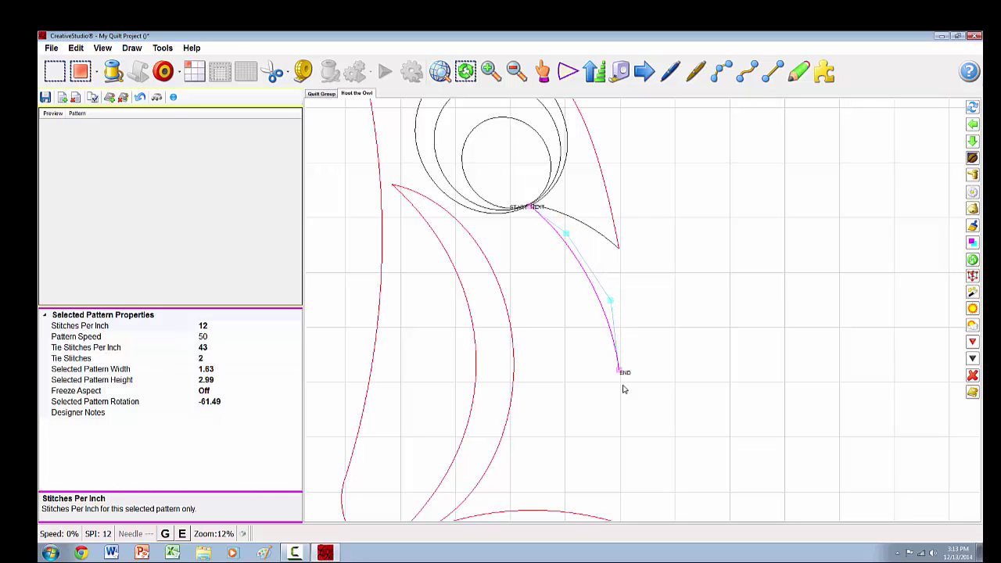
Step: Move the lower beak arc's bottom end onto the vertical grid line and deselect the arc
scroll(623, 388, up, 3)
scroll(623, 382, up, 2)
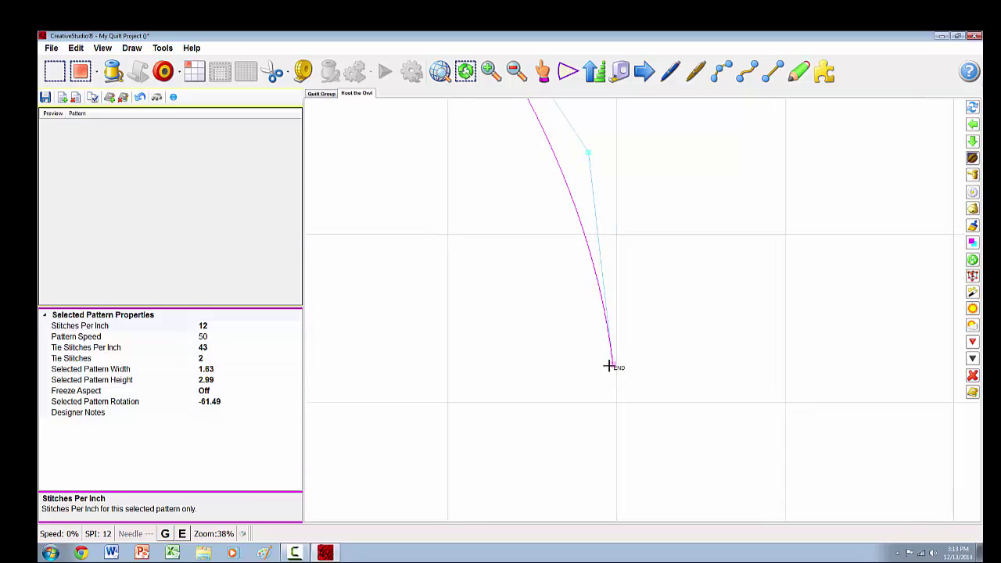
drag(613, 365, 615, 367)
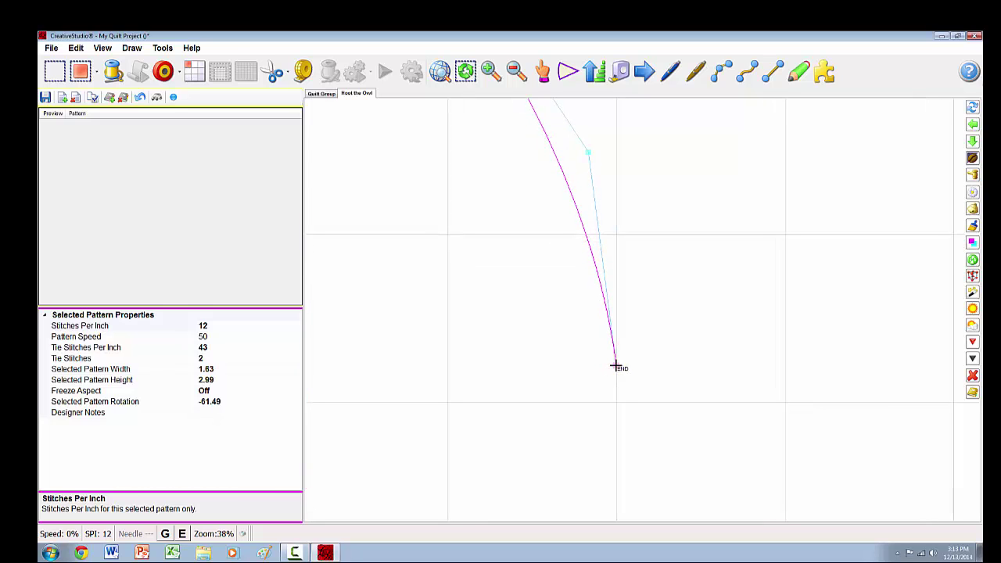
scroll(625, 211, down, 5)
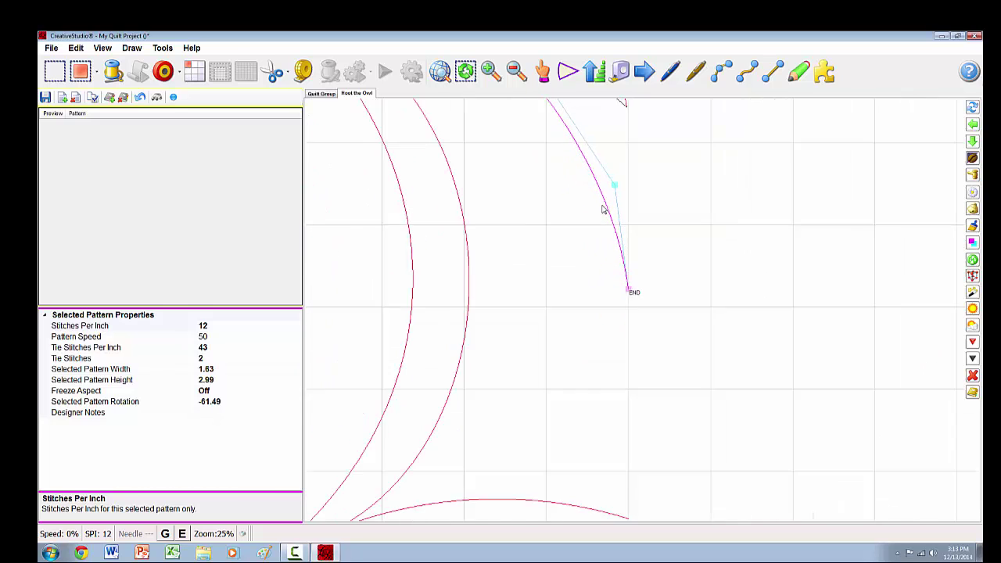
scroll(581, 391, down, 2)
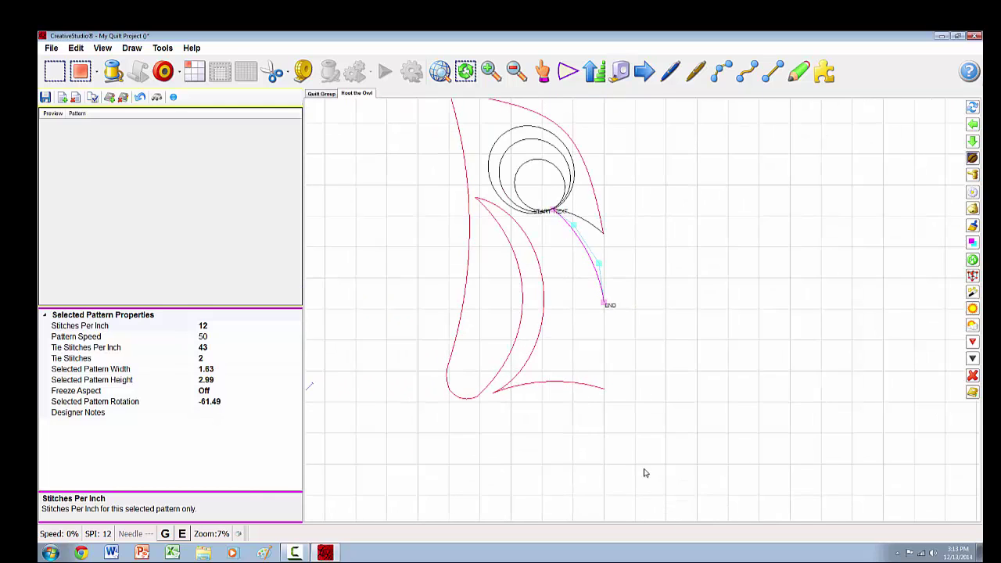
scroll(626, 506, down, 1)
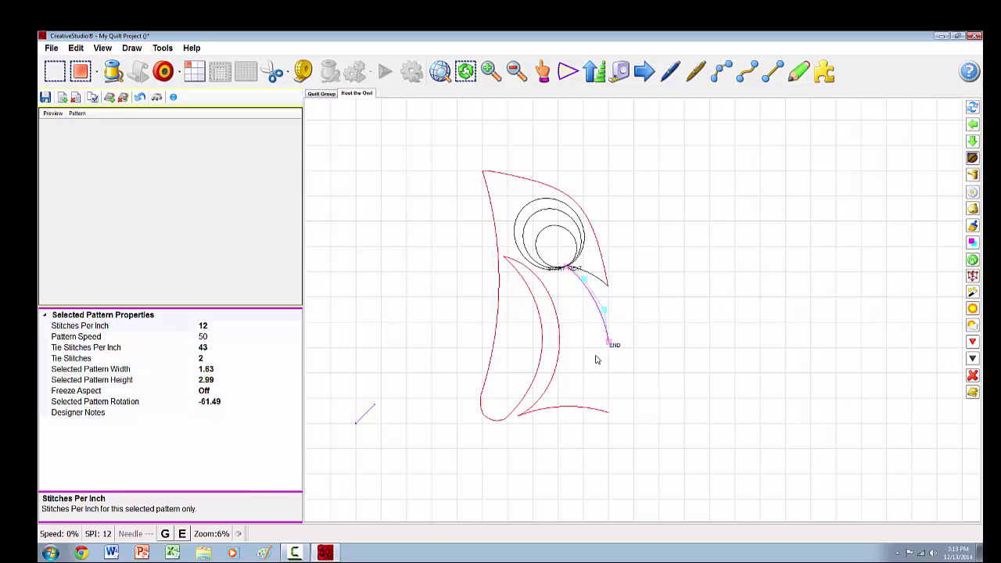
scroll(596, 359, down, 1)
right_click(693, 313)
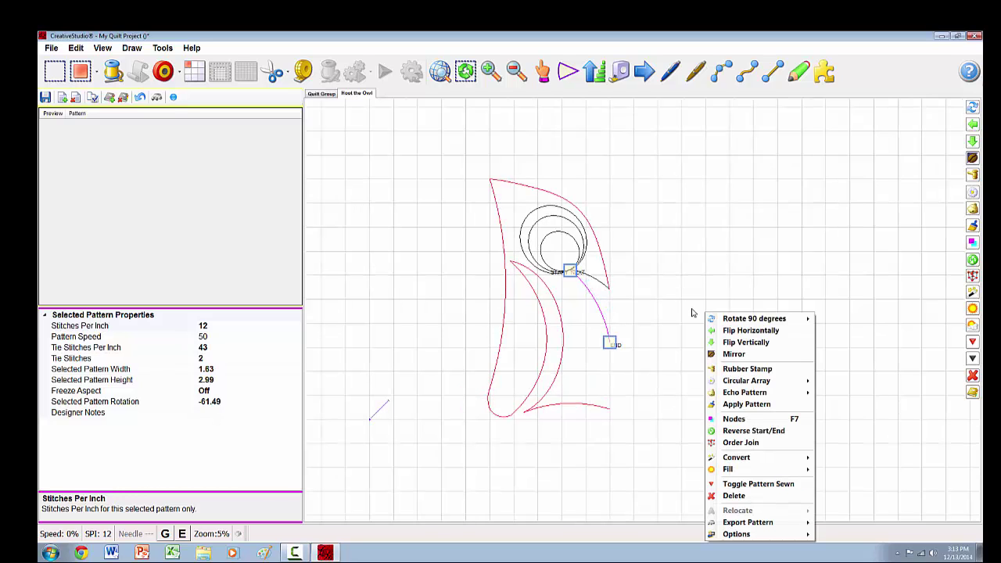
click(676, 255)
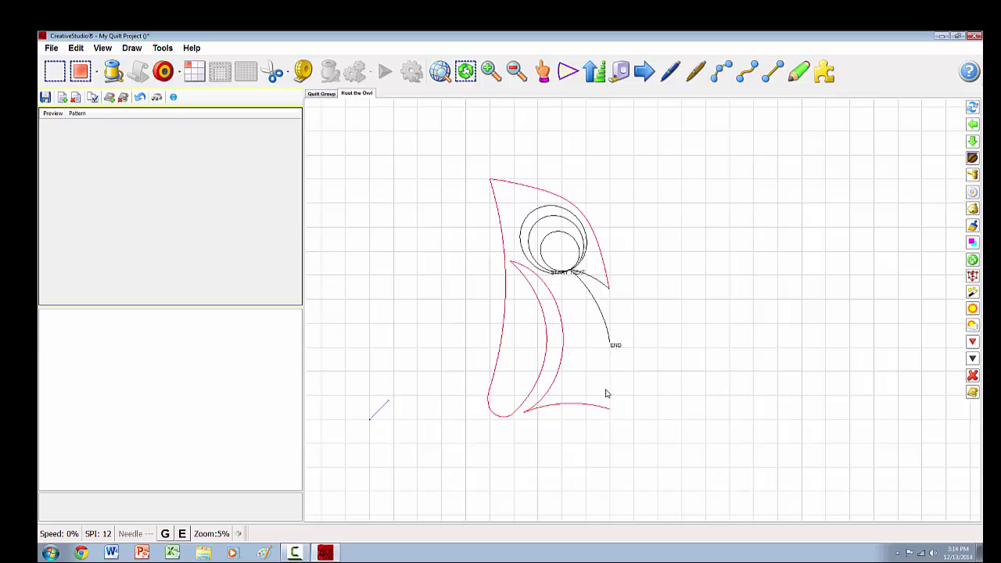
Step: Select the whole owl half and start its sew order with the bottom arc, wing curves, rounded tip, side and head curves
drag(440, 133, 664, 452)
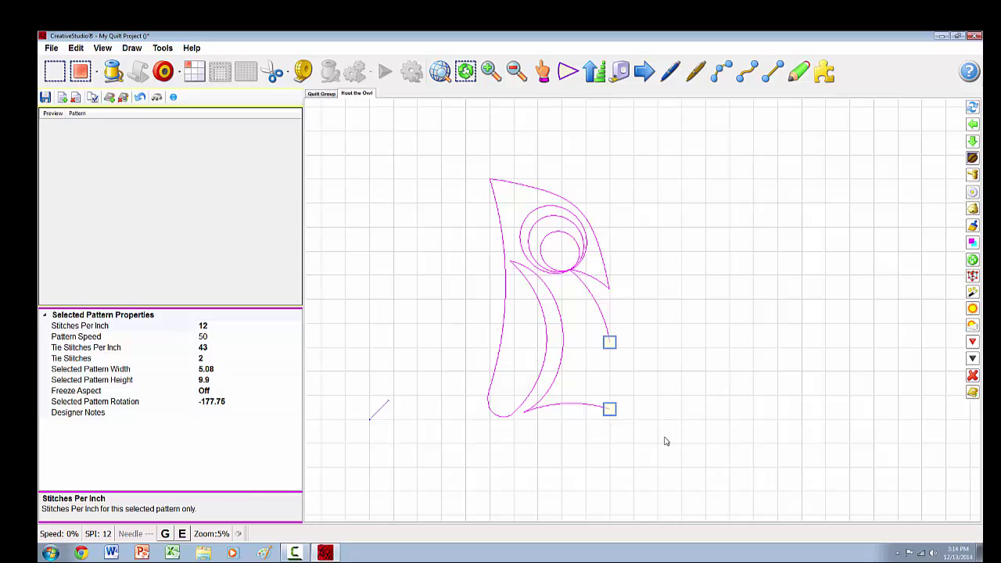
key(s)
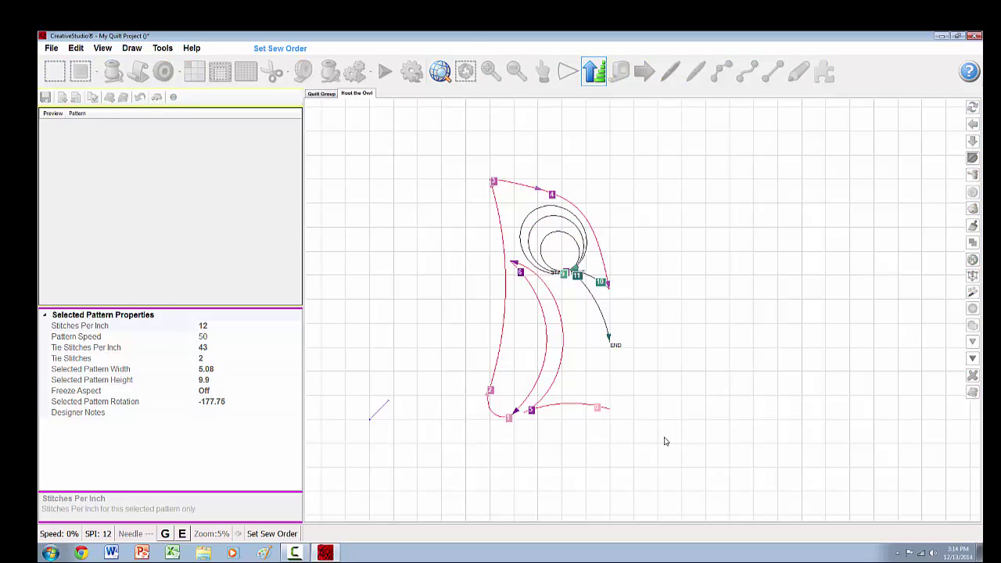
click(598, 407)
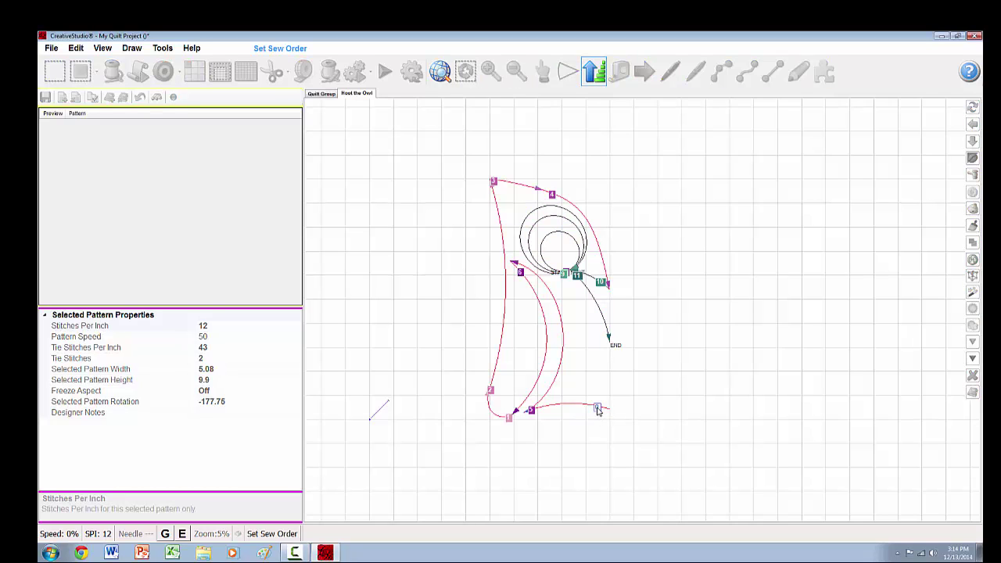
click(532, 410)
click(508, 418)
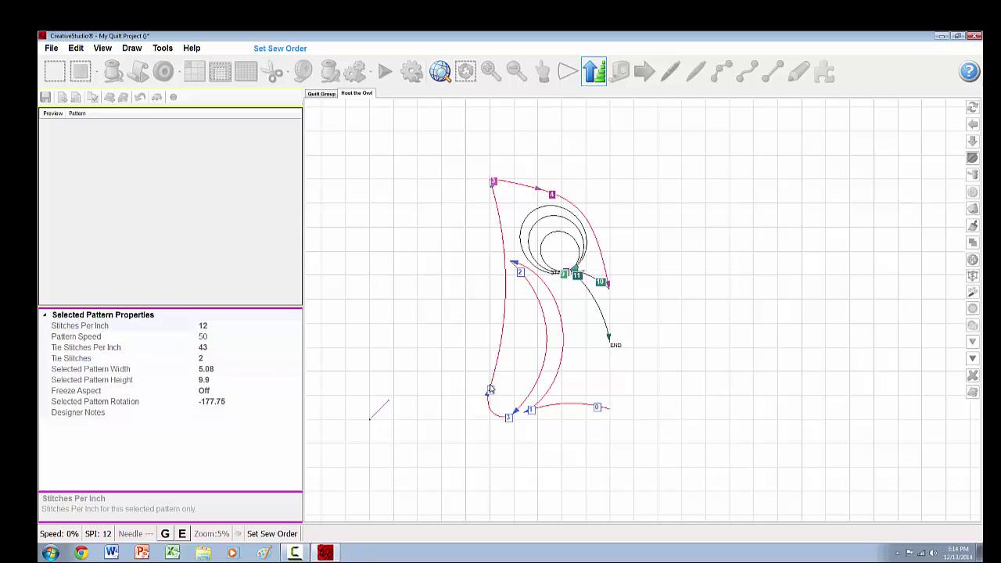
click(493, 182)
Step: Complete the sew order with the upper beak arc, the eye circles from smallest to largest, and the lower beak arc
scroll(601, 268, up, 5)
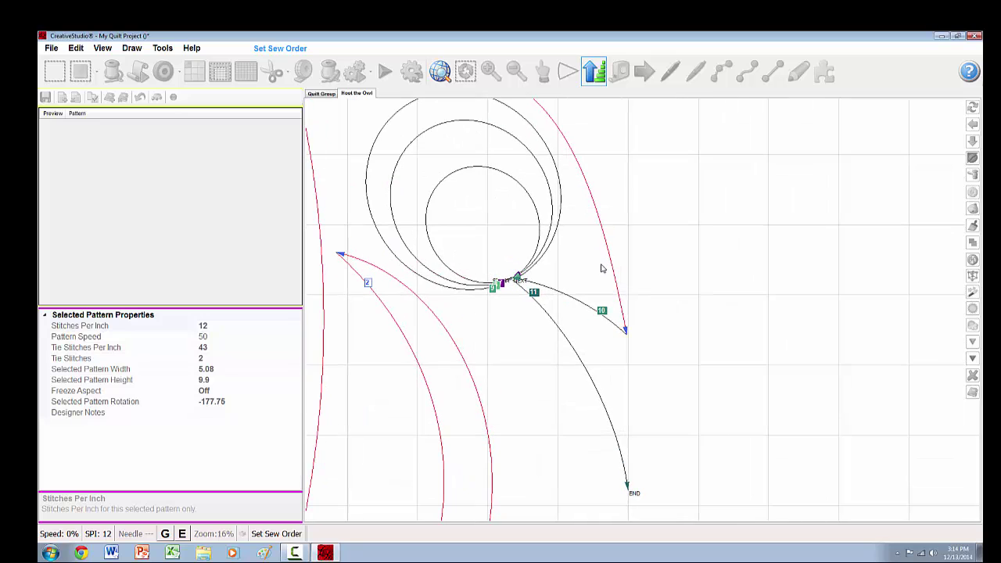
click(601, 312)
scroll(528, 285, up, 6)
scroll(526, 284, up, 2)
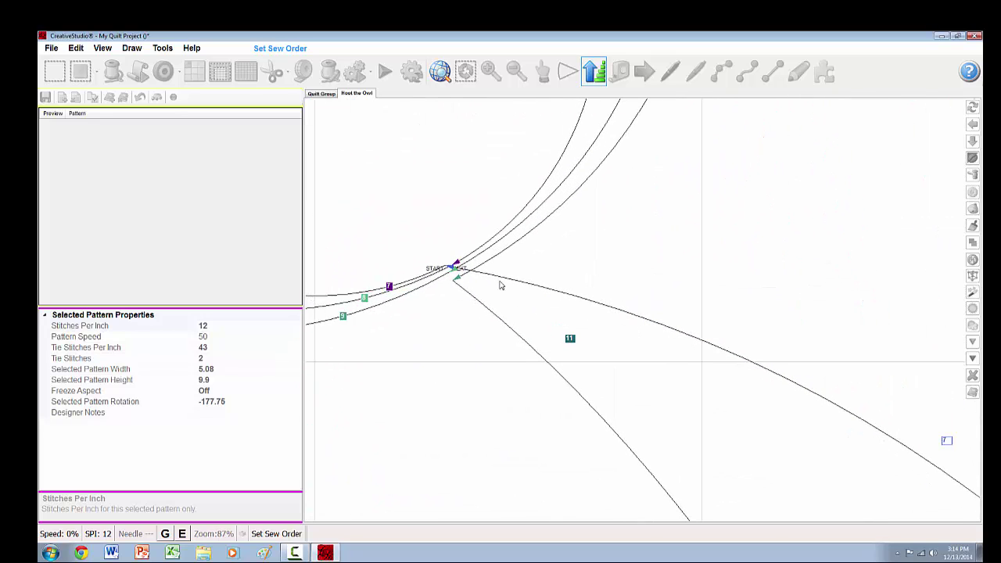
click(387, 287)
click(365, 298)
click(343, 315)
click(569, 341)
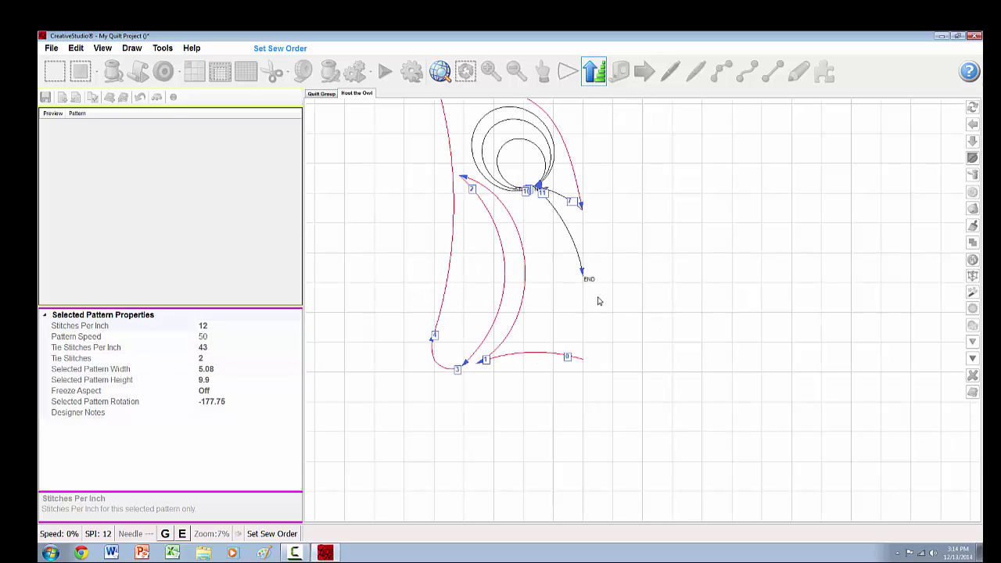
scroll(551, 494, down, 2)
click(756, 323)
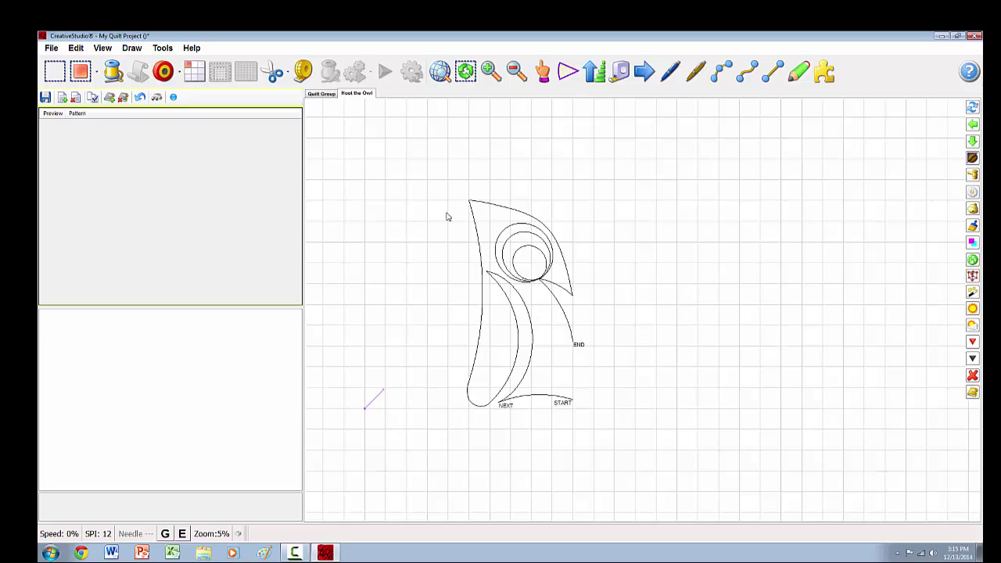
Step: Mirror the whole owl half about the vertical line through its start and end points, and deselect the result
mouse_move(420, 174)
mouse_down()
mouse_move(485, 302)
mouse_move(616, 435)
mouse_up()
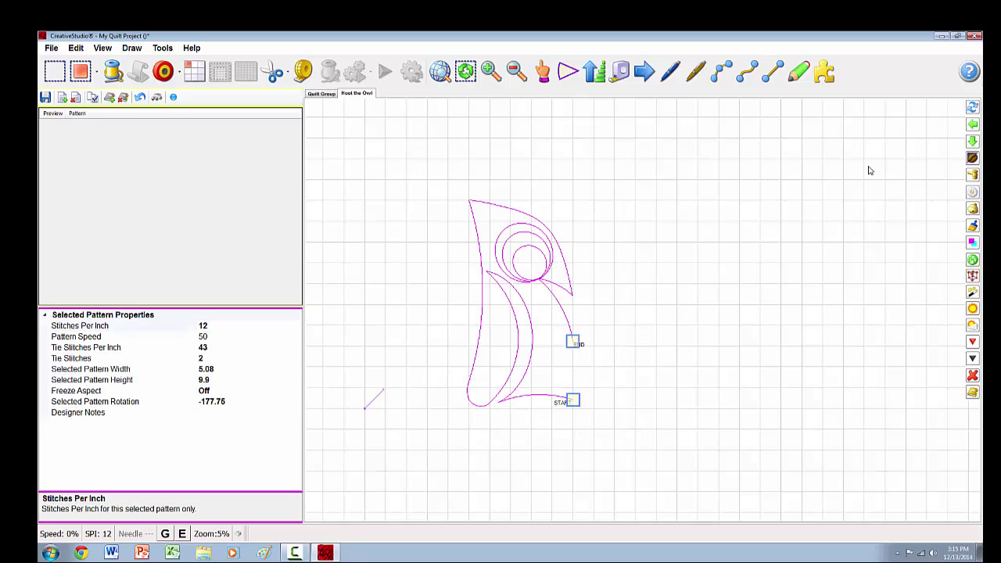
click(973, 159)
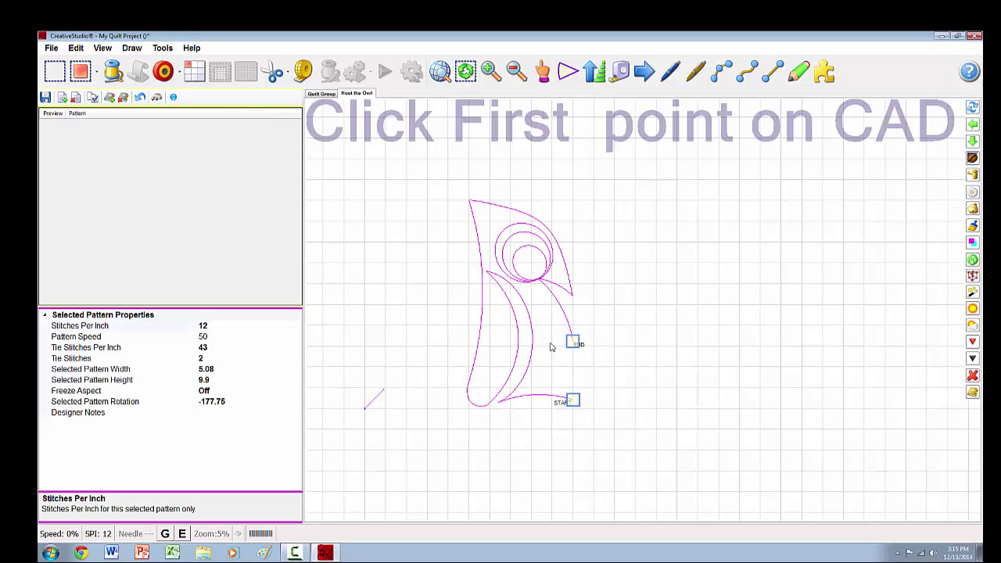
click(572, 397)
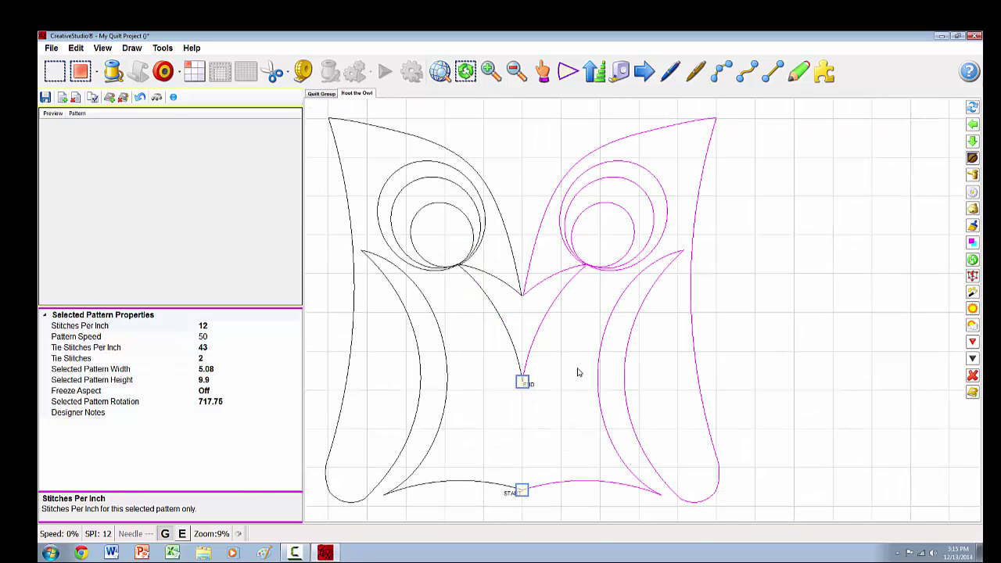
right_click(578, 372)
click(751, 335)
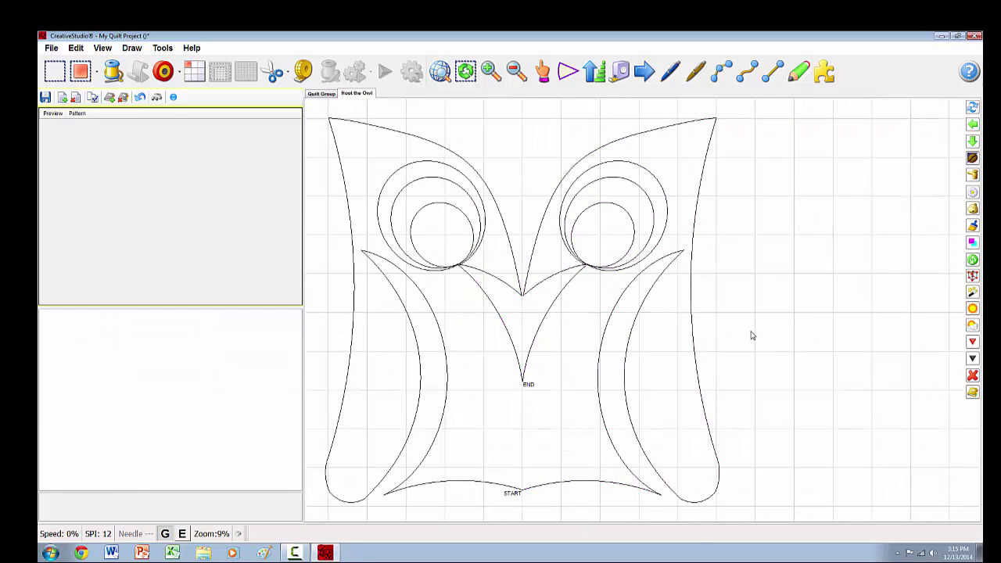
scroll(751, 337, down, 3)
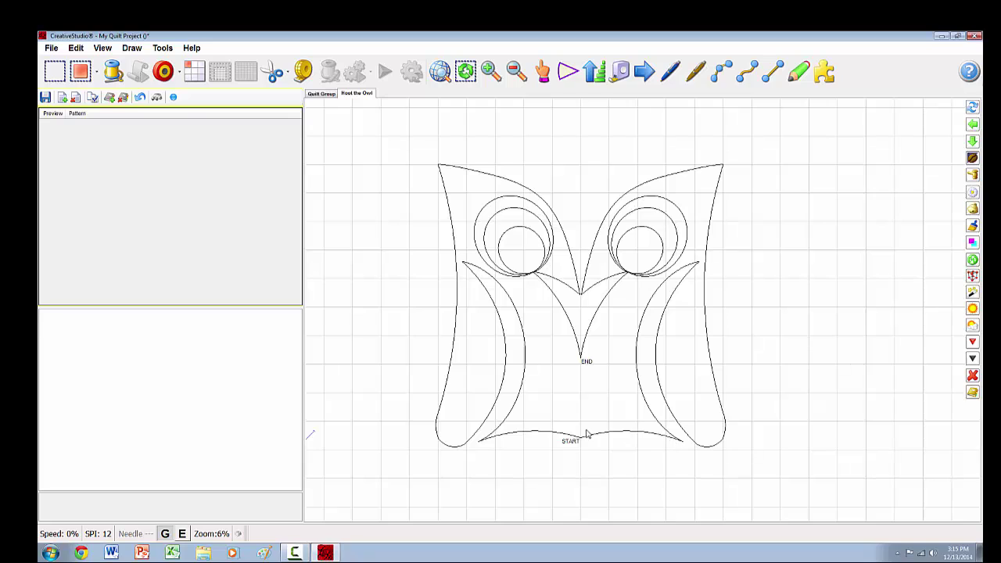
Step: Split the bottom arc off the owl's right half at the wing's lower tip and delete it
click(614, 436)
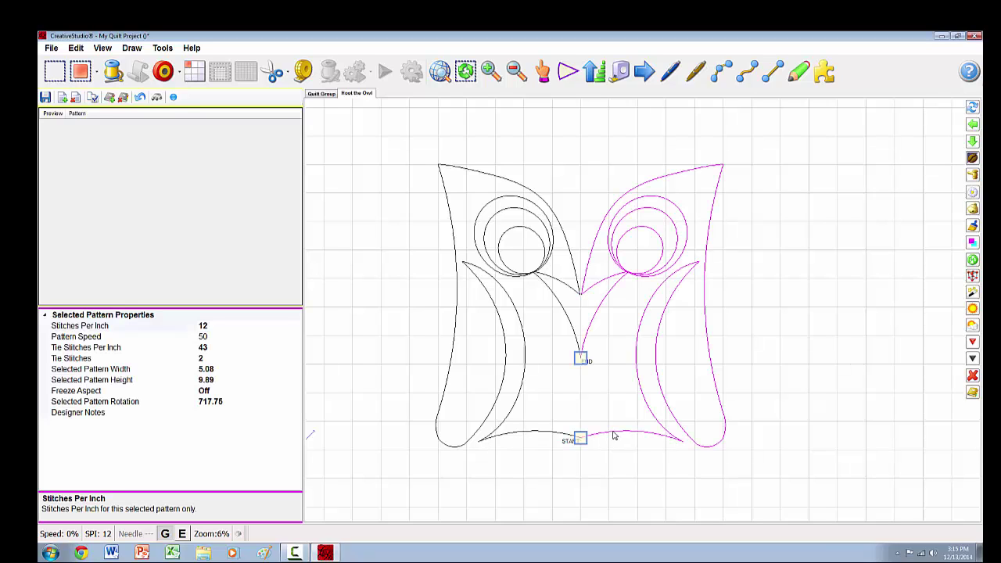
click(973, 243)
scroll(680, 442, up, 3)
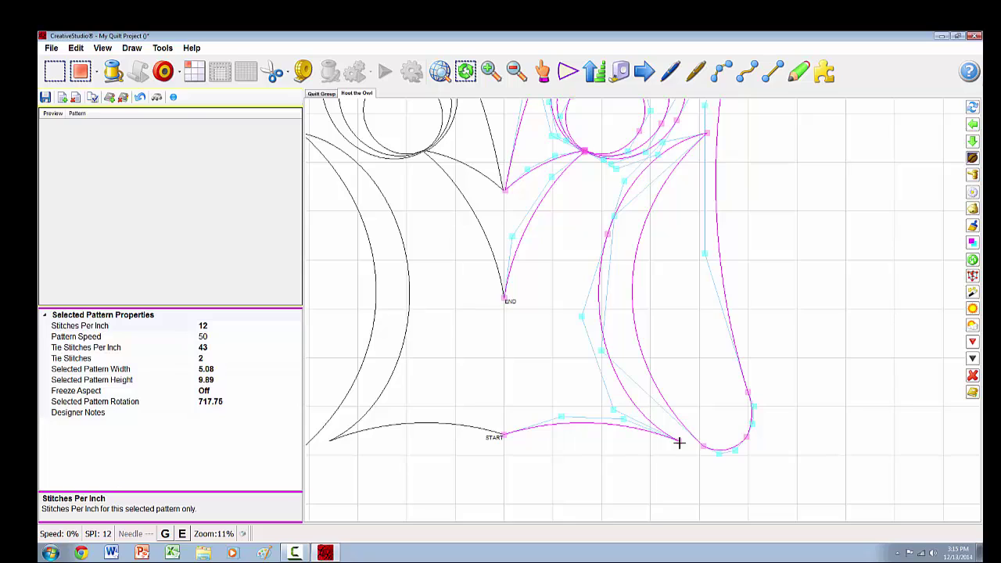
click(679, 441)
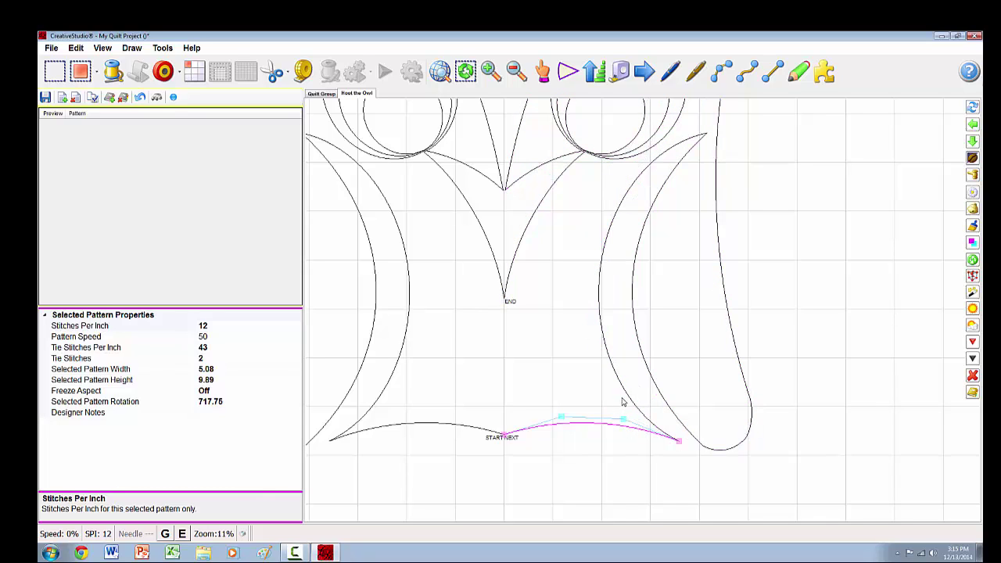
key(Delete)
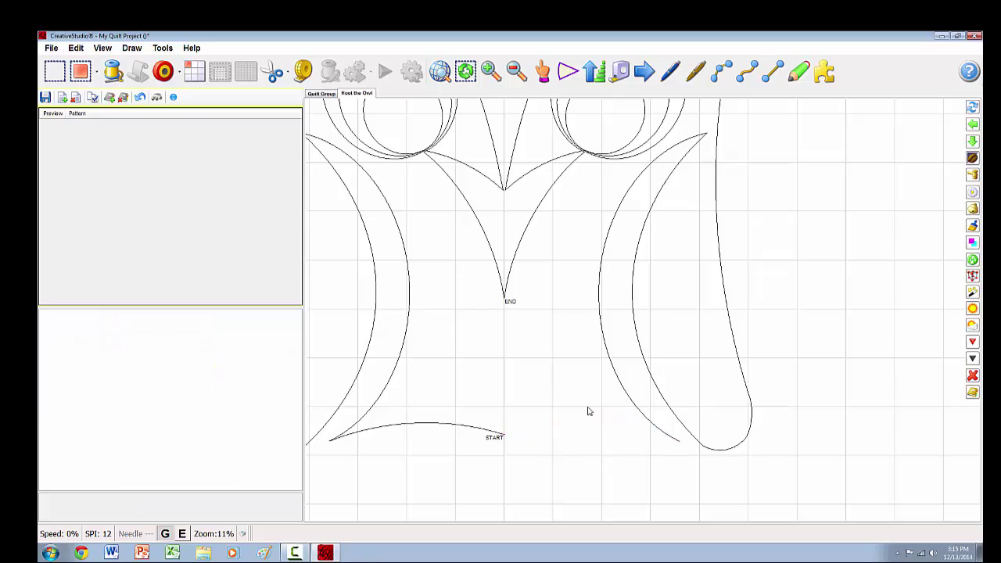
Step: Split off the left half's bottom arc at the wing tip and stretch its start point to the right wing's lower tip
click(462, 430)
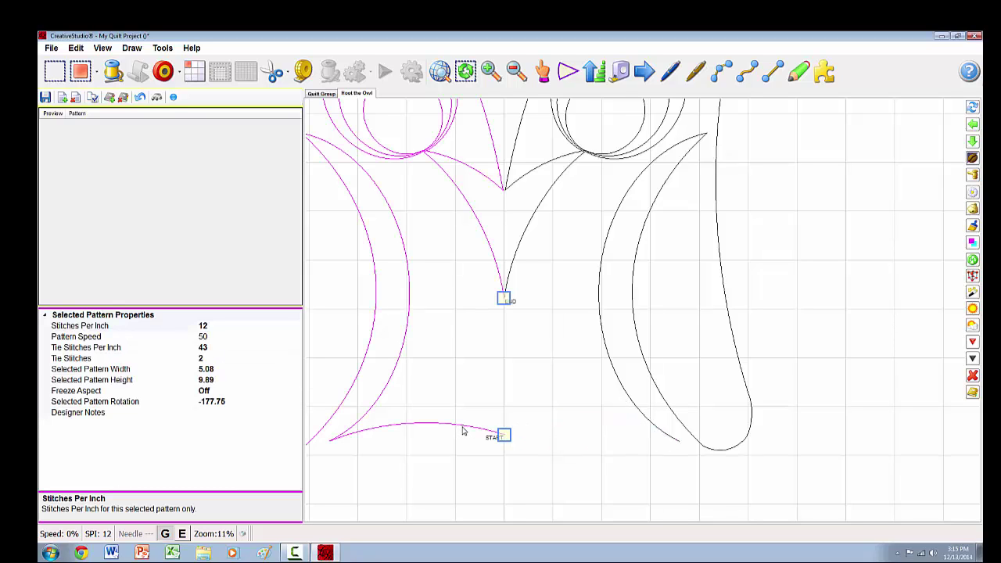
double_click(340, 434)
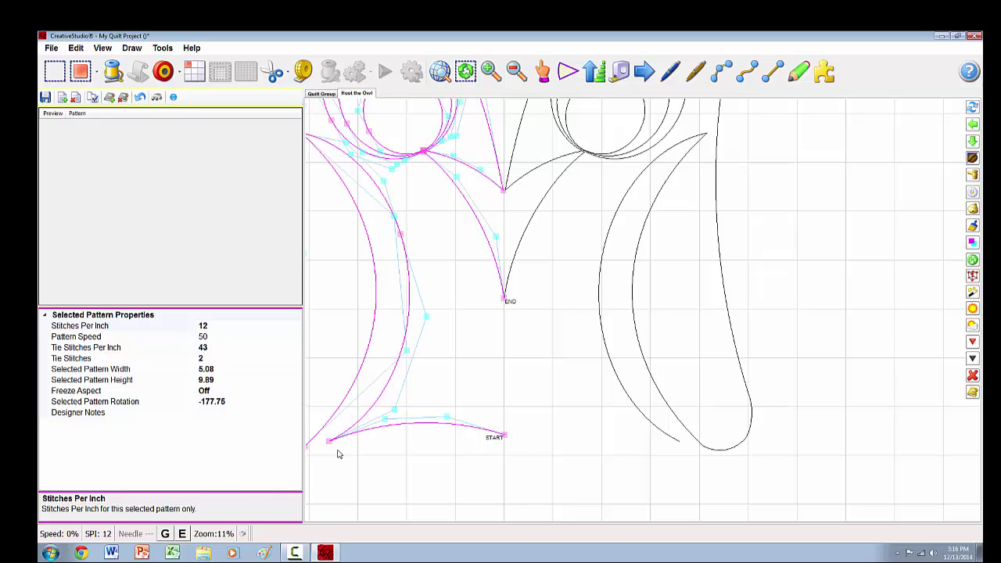
click(327, 441)
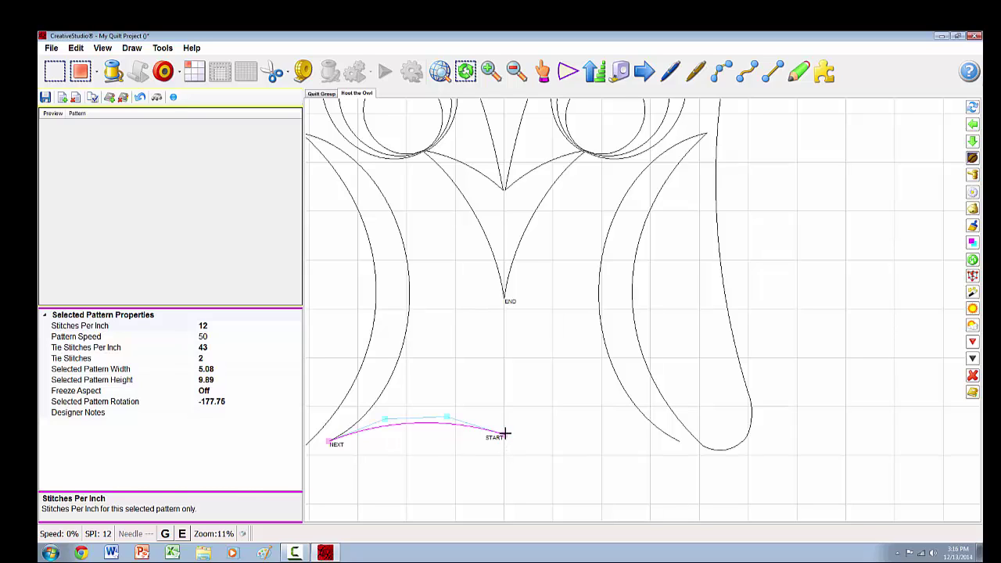
drag(505, 437, 681, 443)
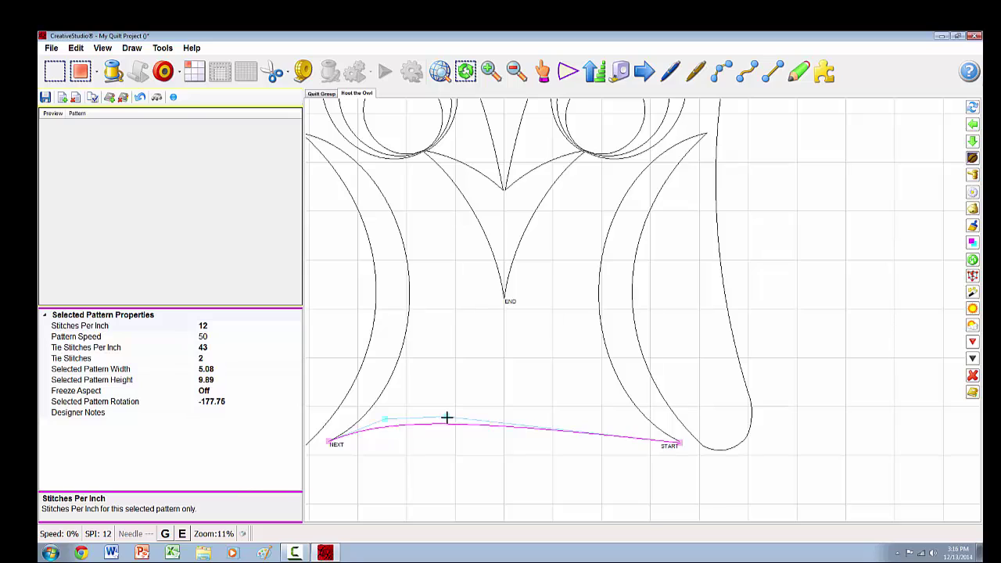
Step: Reshape the stretched bottom arc into a shallow, even curve by repositioning its two control handles closer to the owl's centre
drag(447, 417, 592, 423)
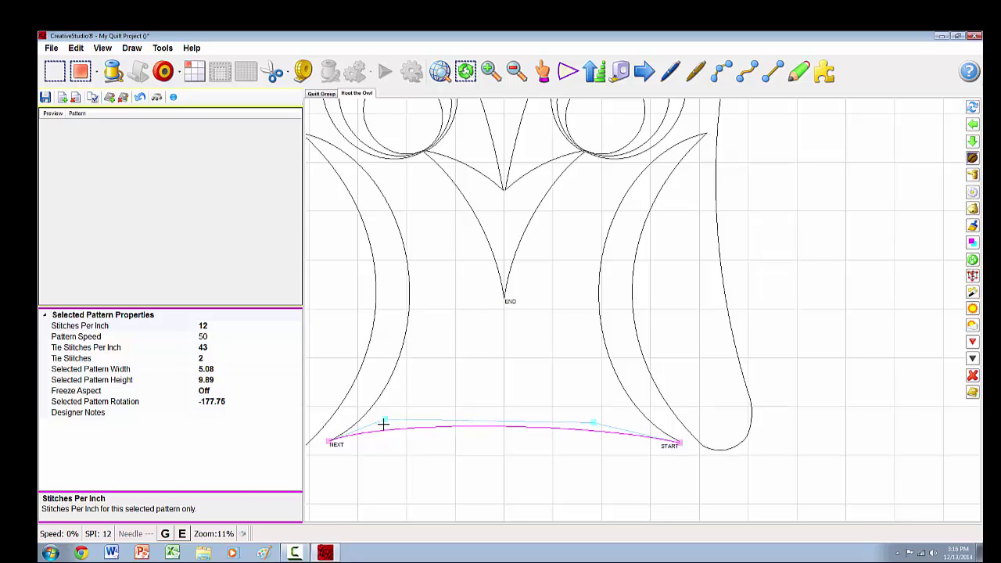
drag(383, 421, 390, 425)
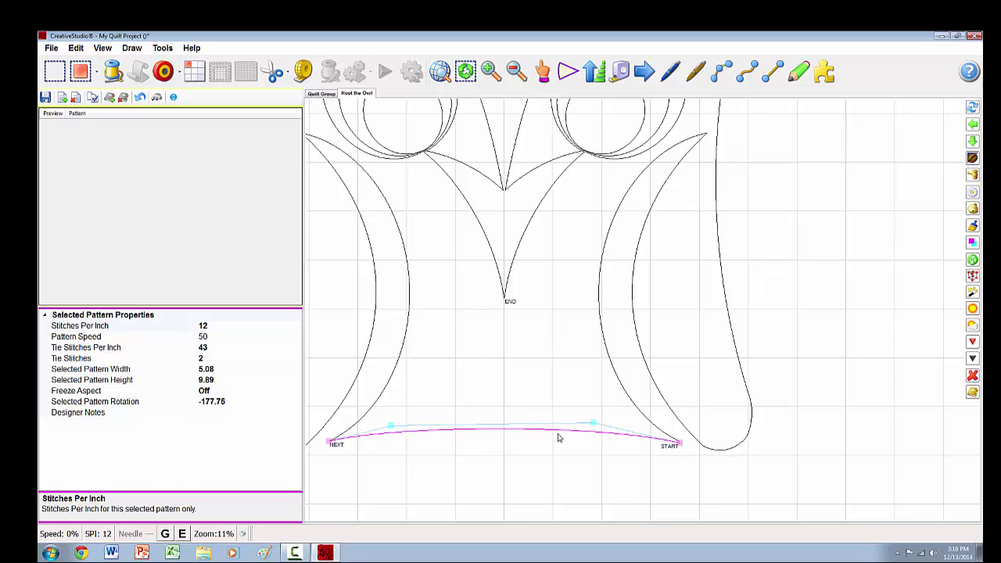
drag(592, 422, 454, 415)
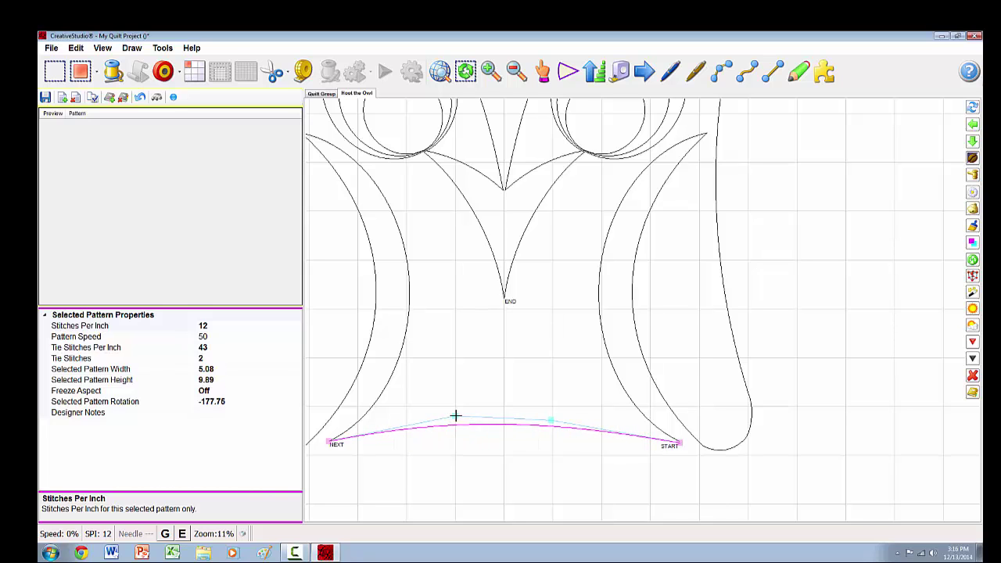
scroll(659, 475, down, 3)
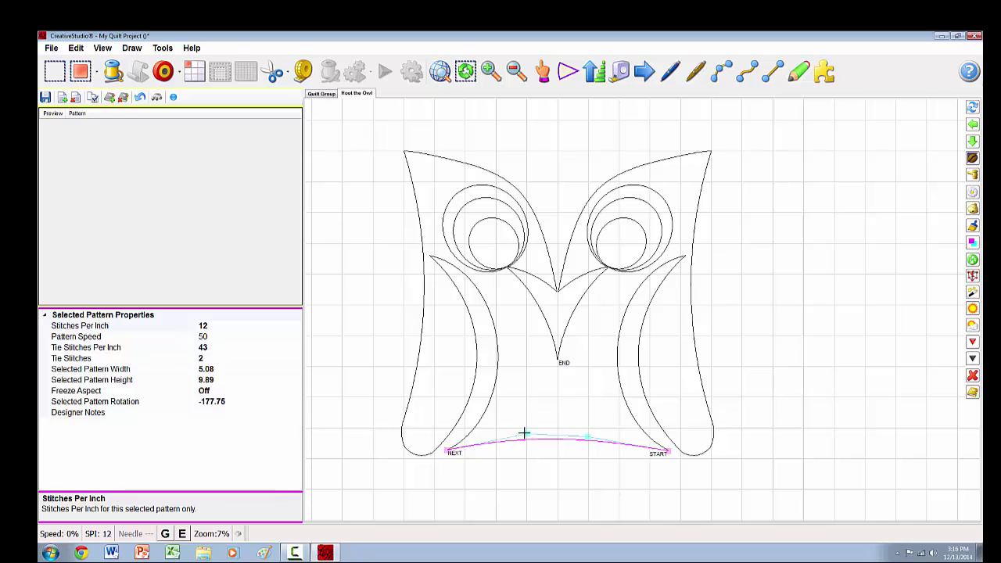
mouse_move(523, 432)
mouse_down()
mouse_move(580, 441)
mouse_move(533, 439)
mouse_up()
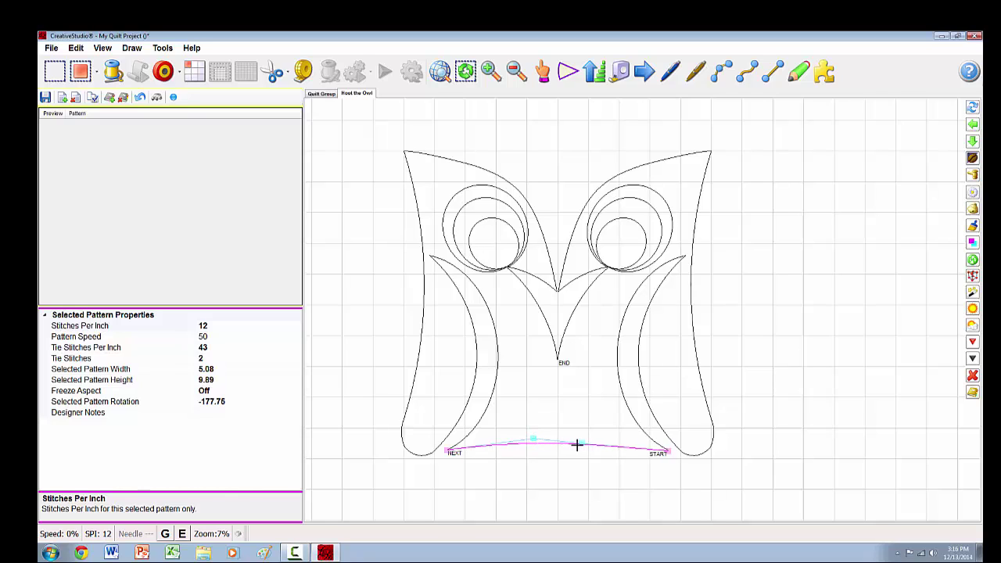
Step: Flip the bottom arc vertically so it bows downward between the wing tips, and deselect it
right_click(783, 435)
click(790, 344)
scroll(748, 411, down, 3)
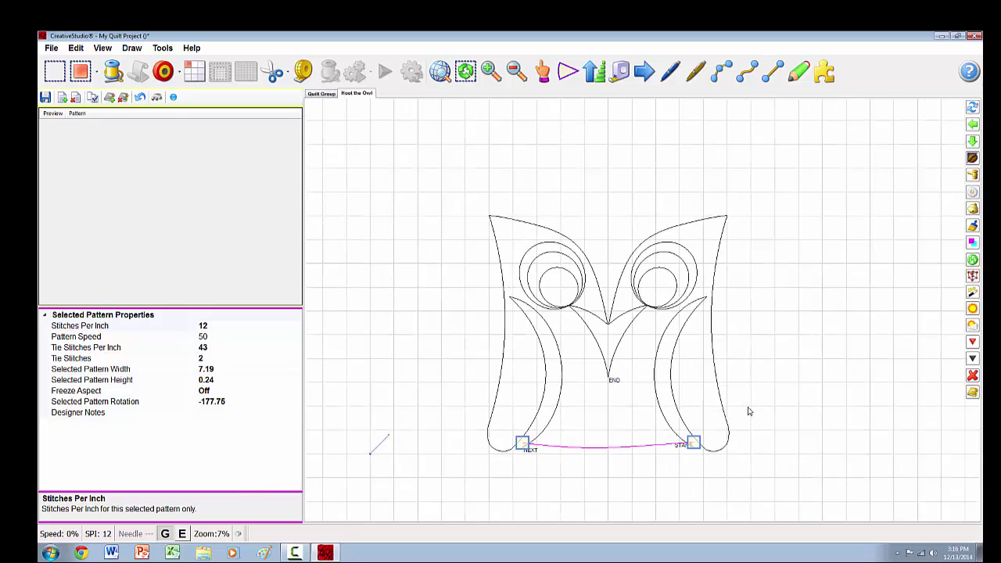
scroll(923, 480, up, 3)
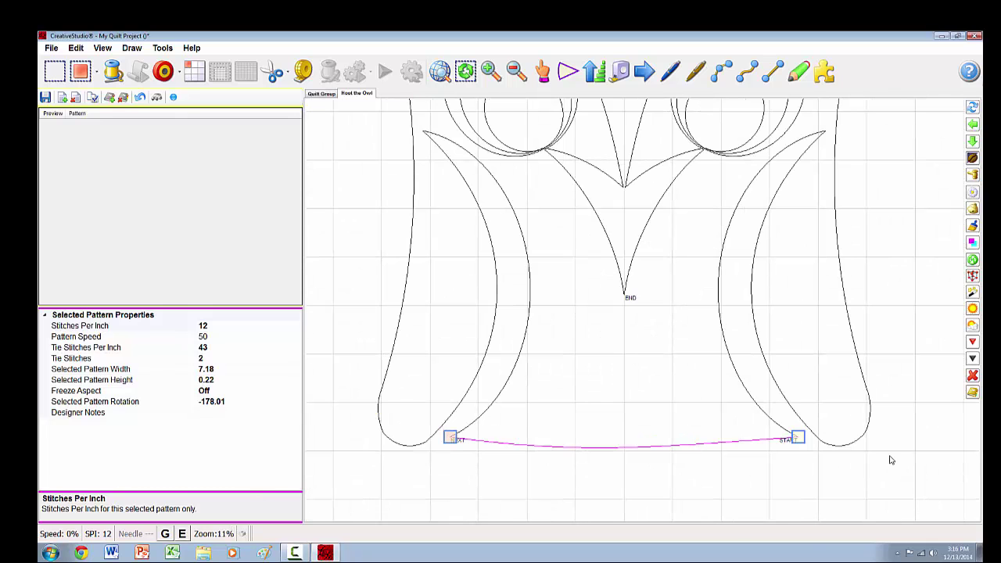
click(914, 476)
scroll(688, 308, down, 3)
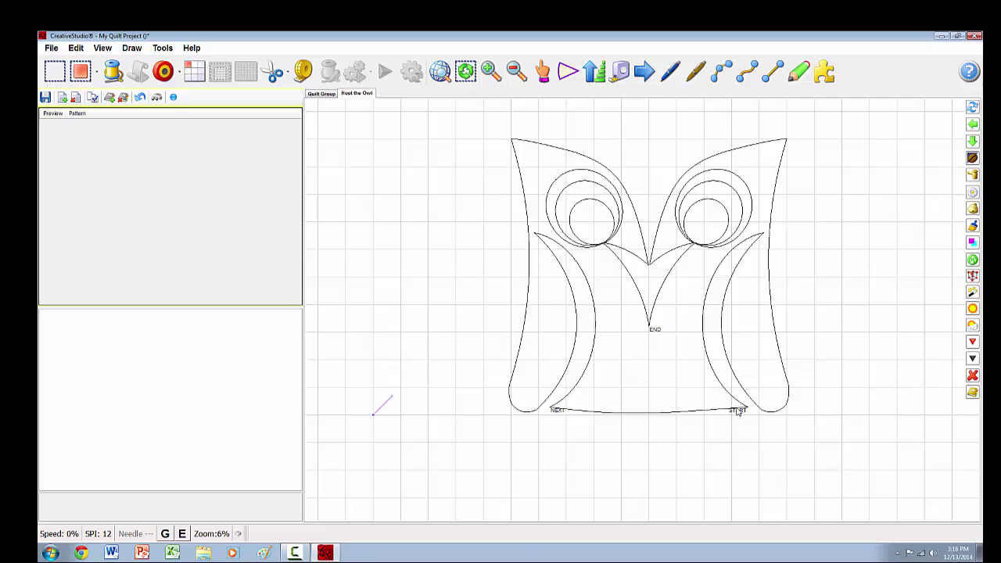
Step: Order-join the bottom arc with both owl halves into one continuous pattern and deselect it
click(723, 413)
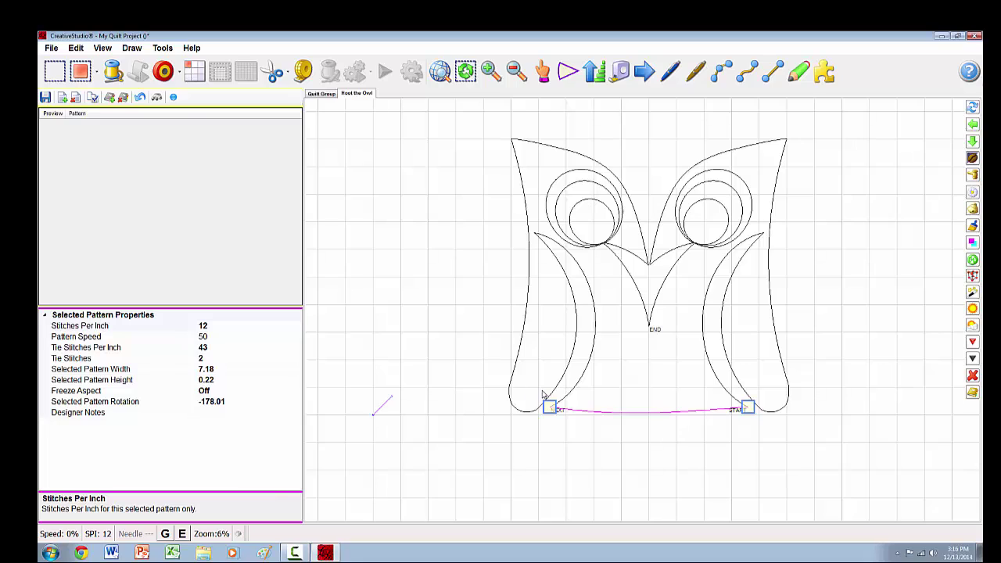
click(973, 276)
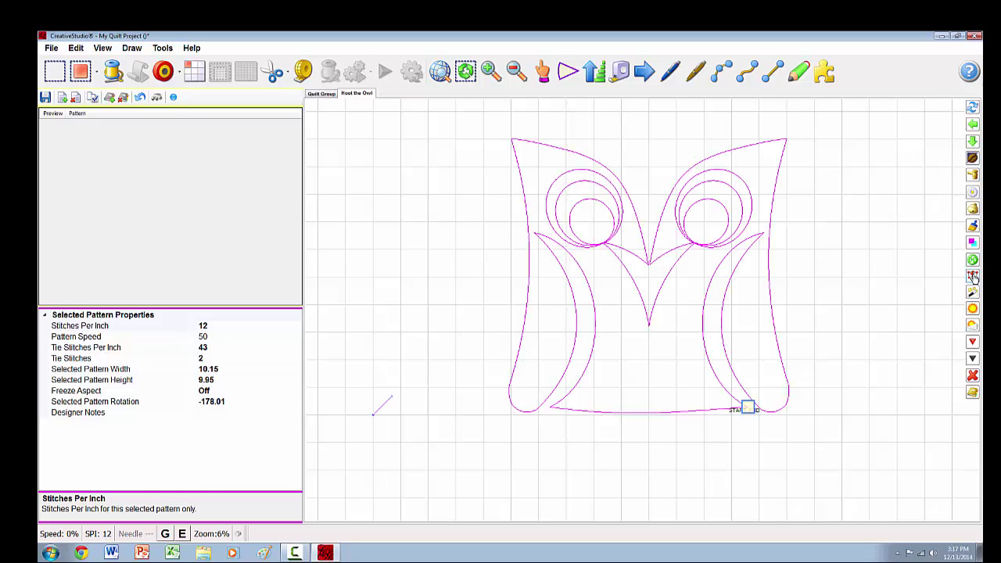
click(901, 321)
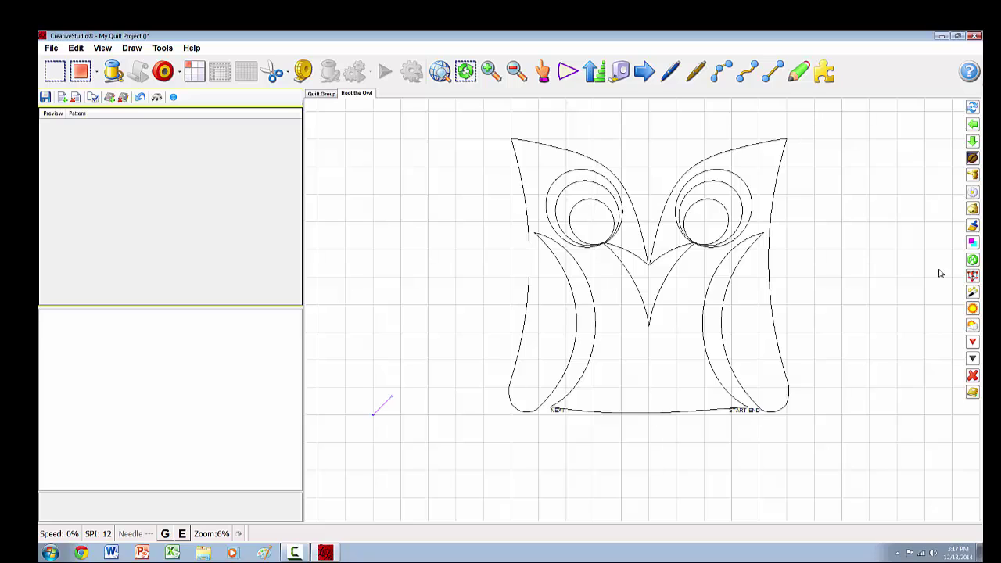
Step: Select the whole joined owl and place one echo around it with an echo spacing of 0.25
click(700, 361)
scroll(700, 361, down, 1)
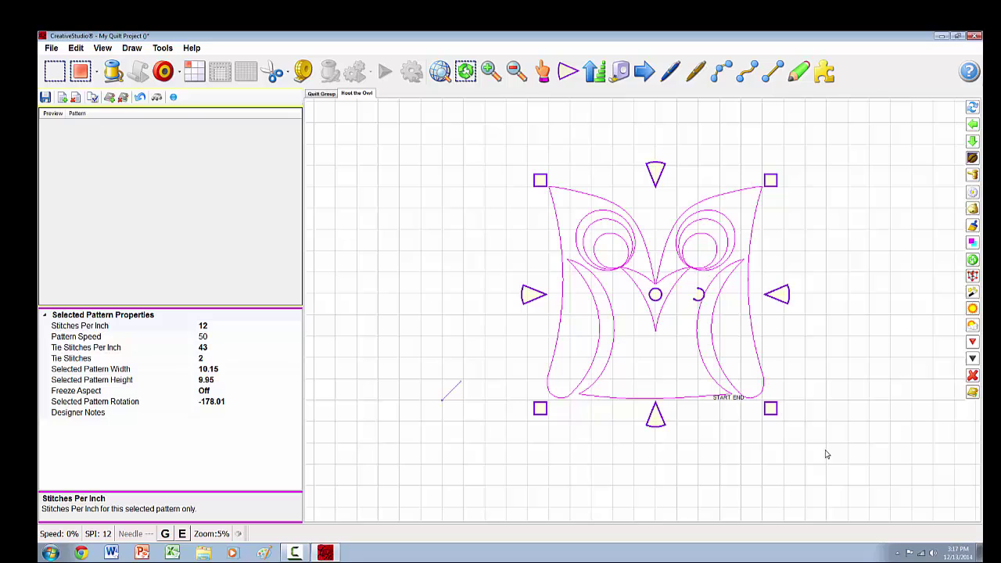
click(973, 394)
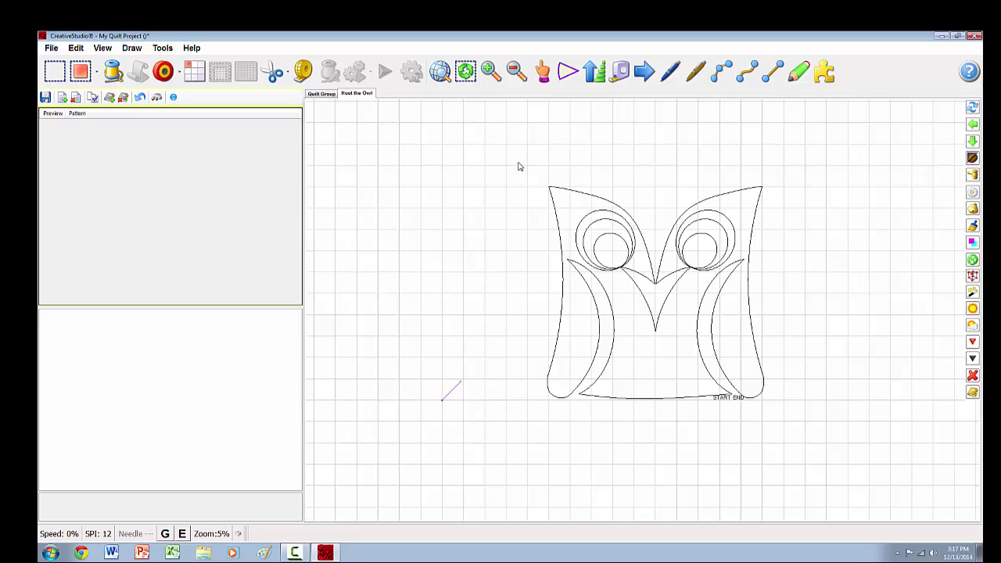
drag(518, 164, 770, 408)
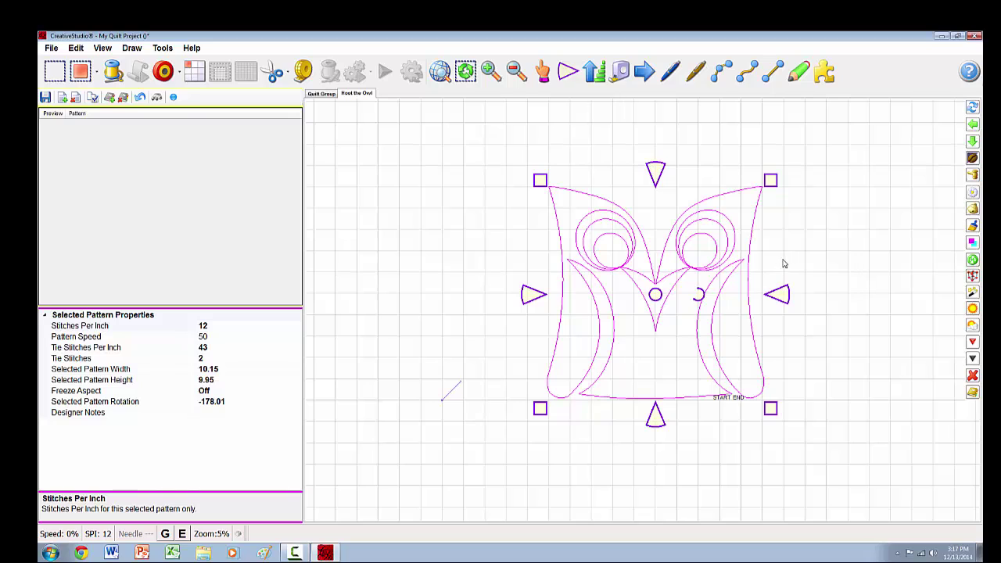
right_click(742, 307)
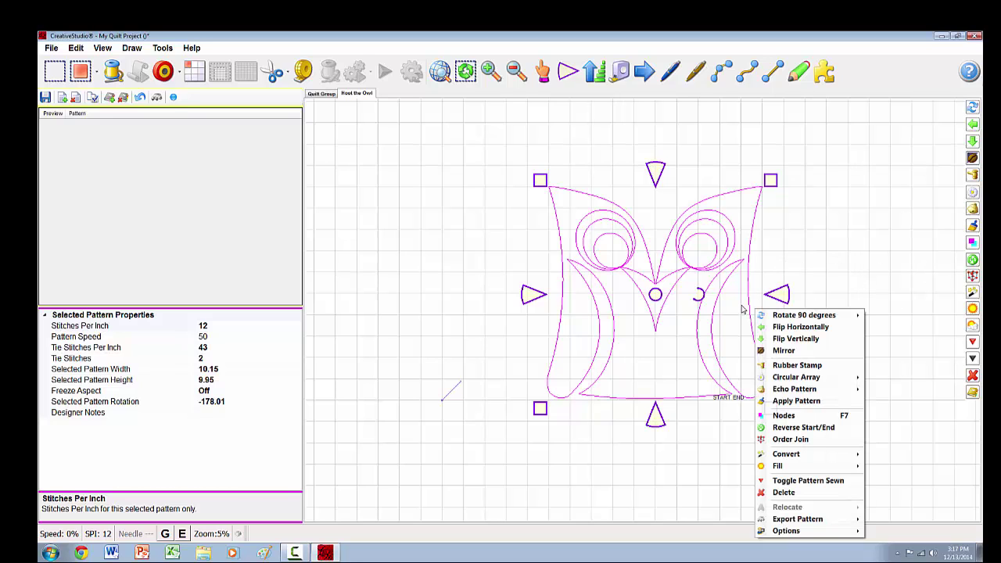
mouse_move(811, 395)
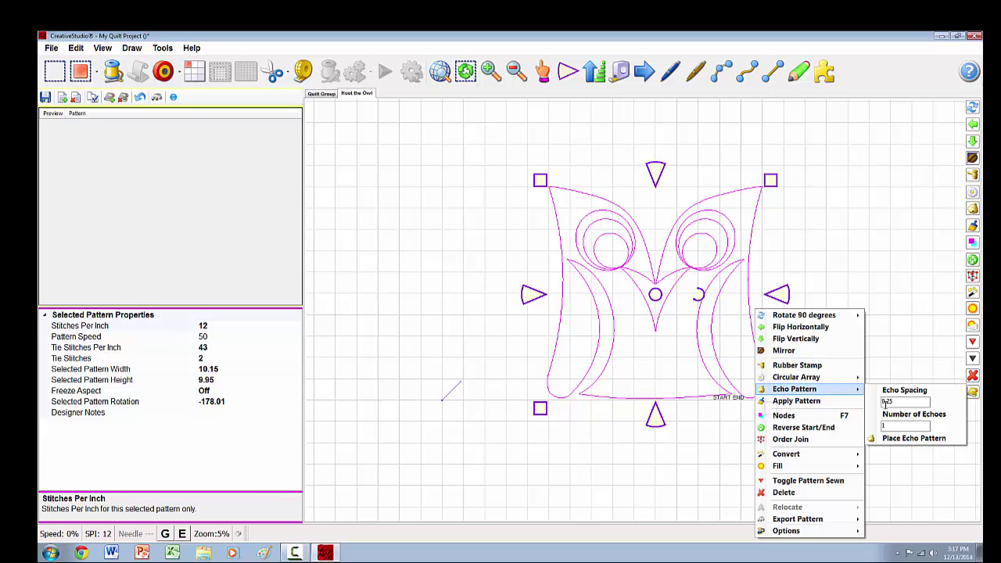
click(872, 440)
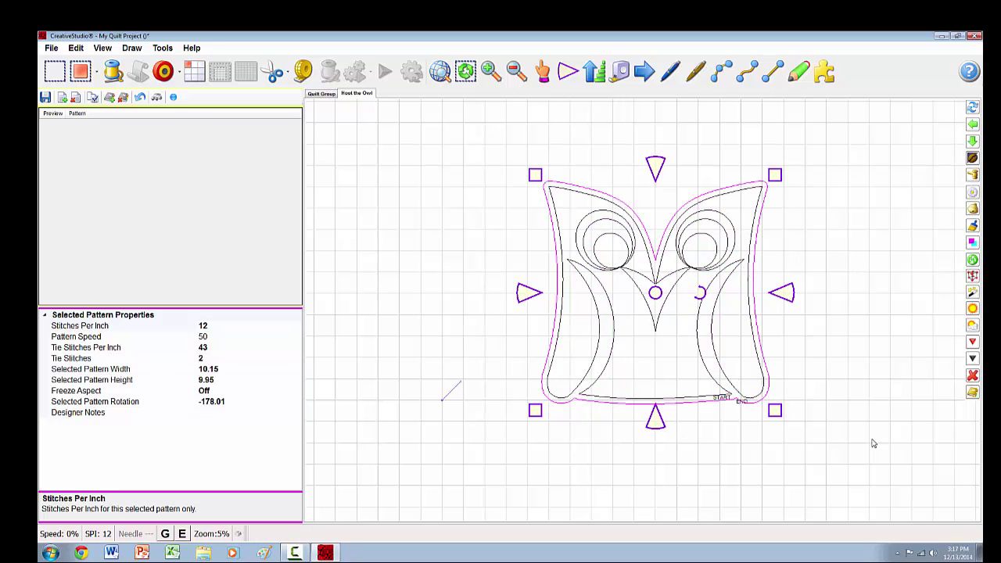
Step: Place a second single echo, spaced 0.25, around the first echo outline
right_click(769, 338)
mouse_move(818, 395)
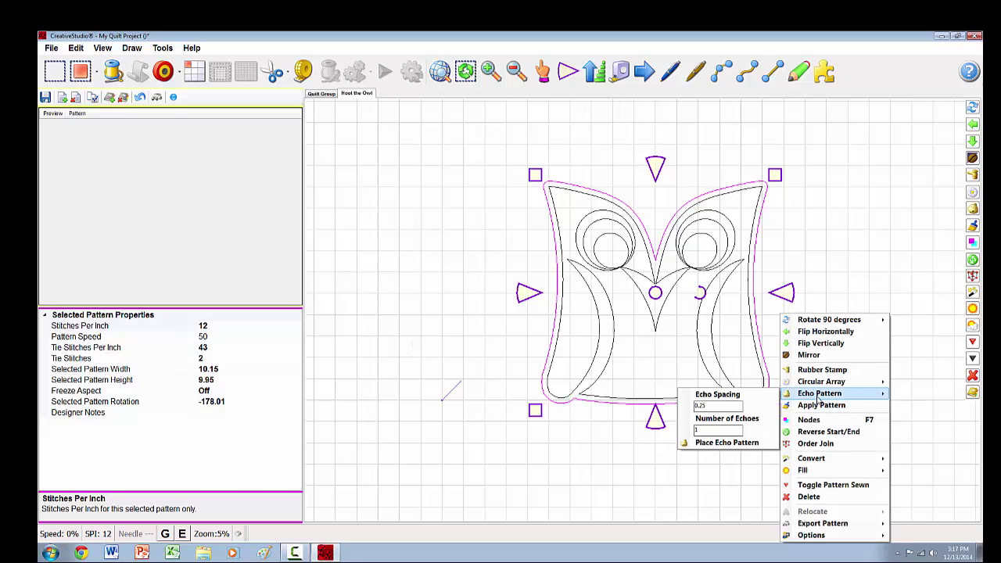
click(726, 443)
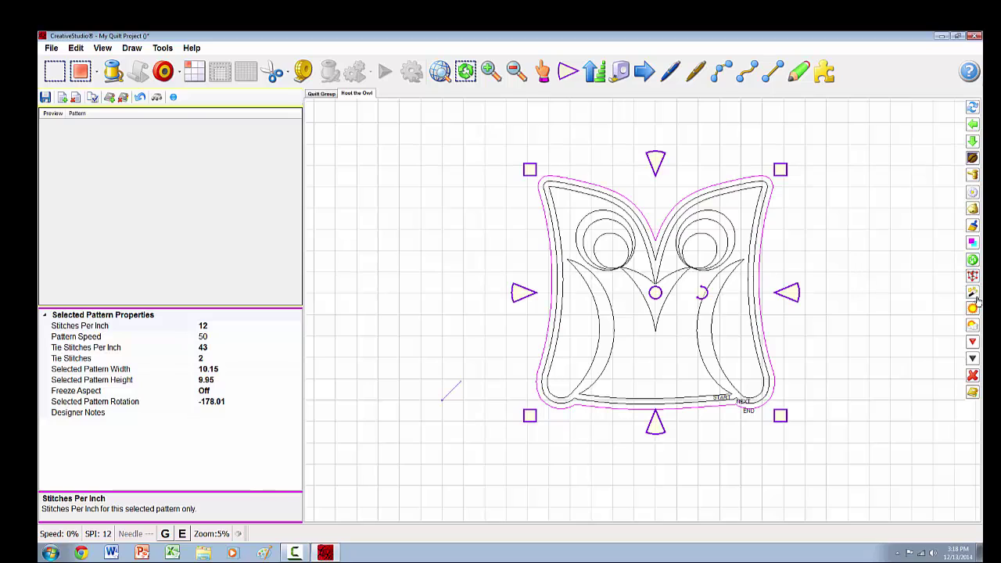
Step: Split the outer echo near both ear tips and delete the V-shaped section along the top of the head
click(971, 242)
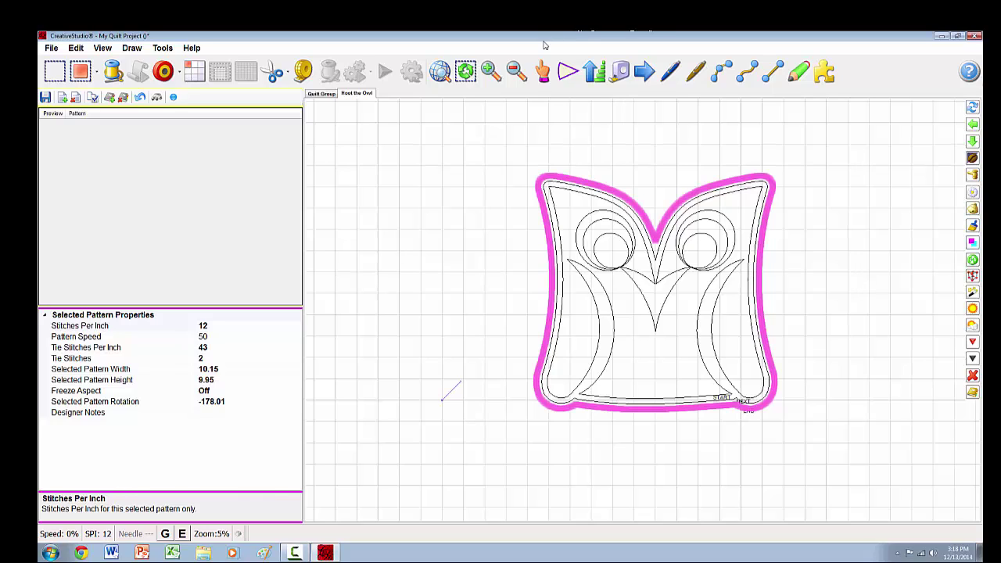
click(558, 178)
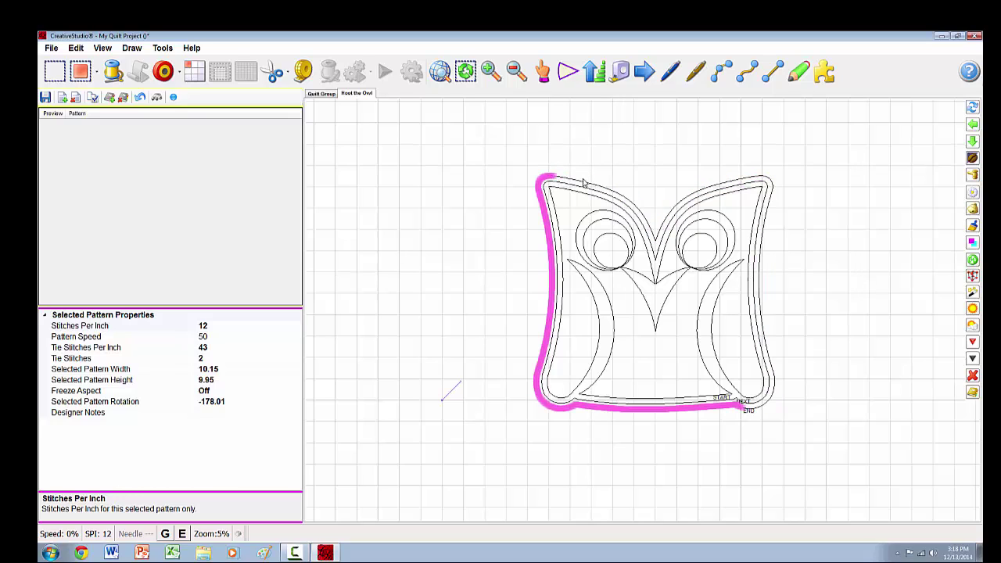
click(741, 182)
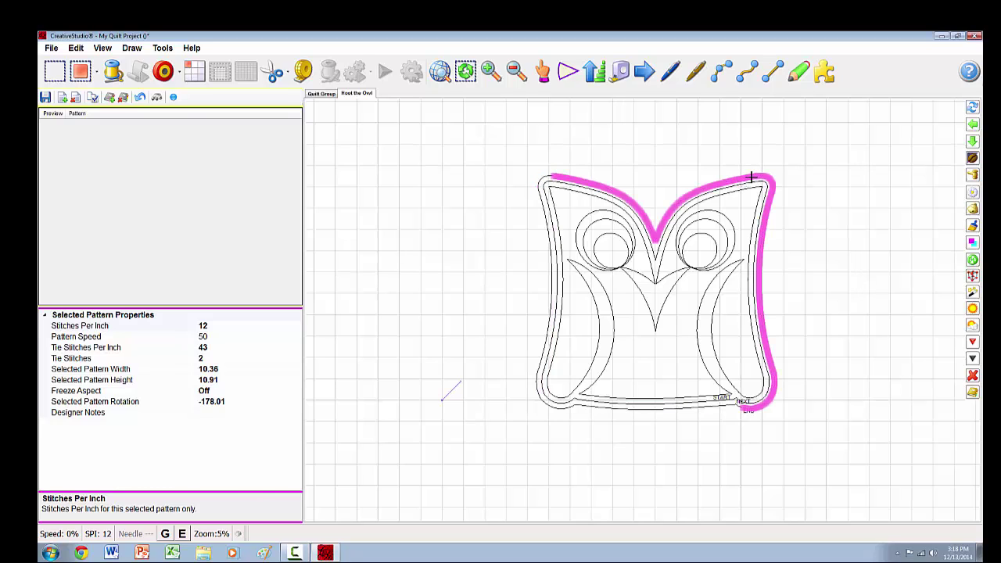
click(749, 179)
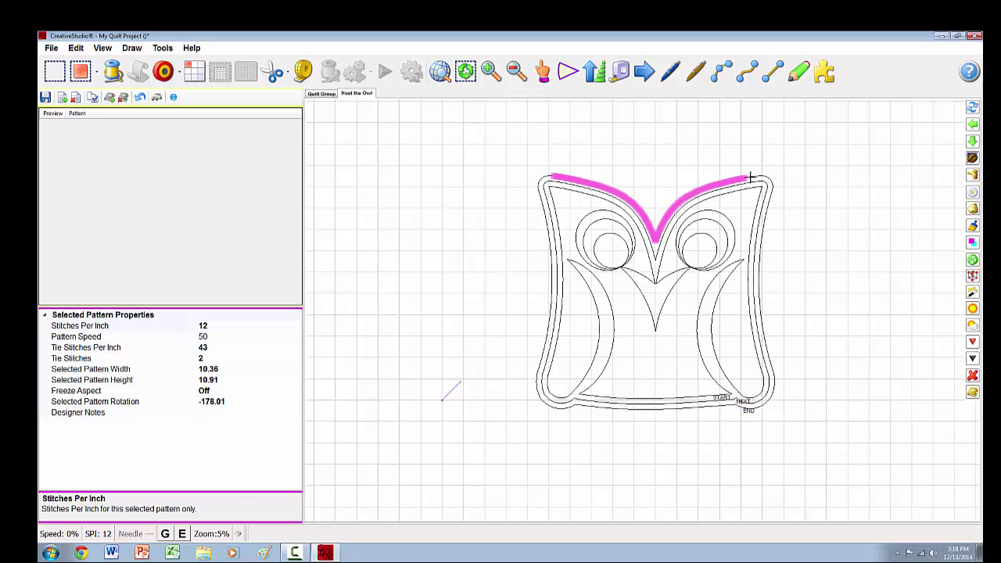
click(677, 187)
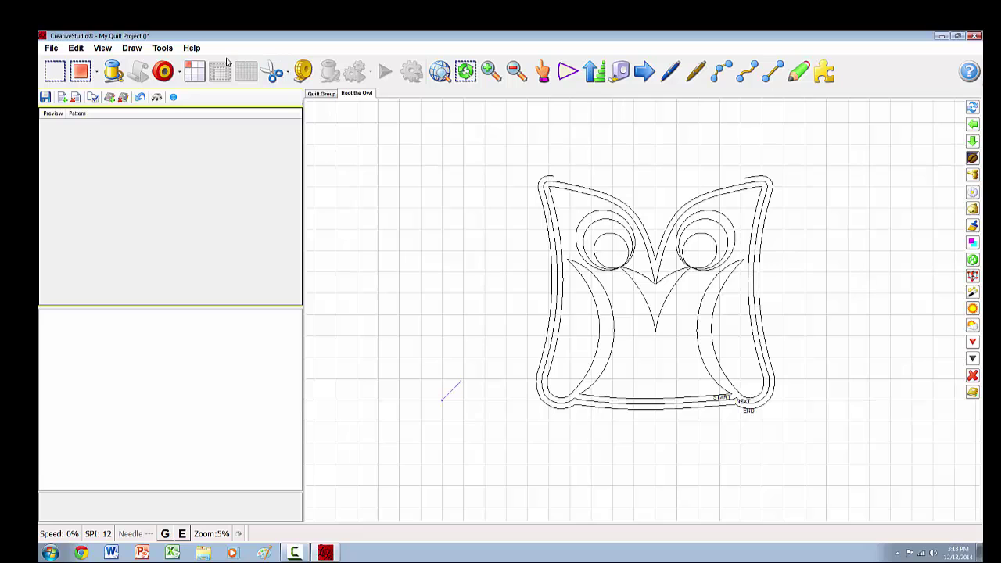
Step: Draw a three-point arc dipping across the top of the head to connect the outer echo's two open ear ends
click(721, 71)
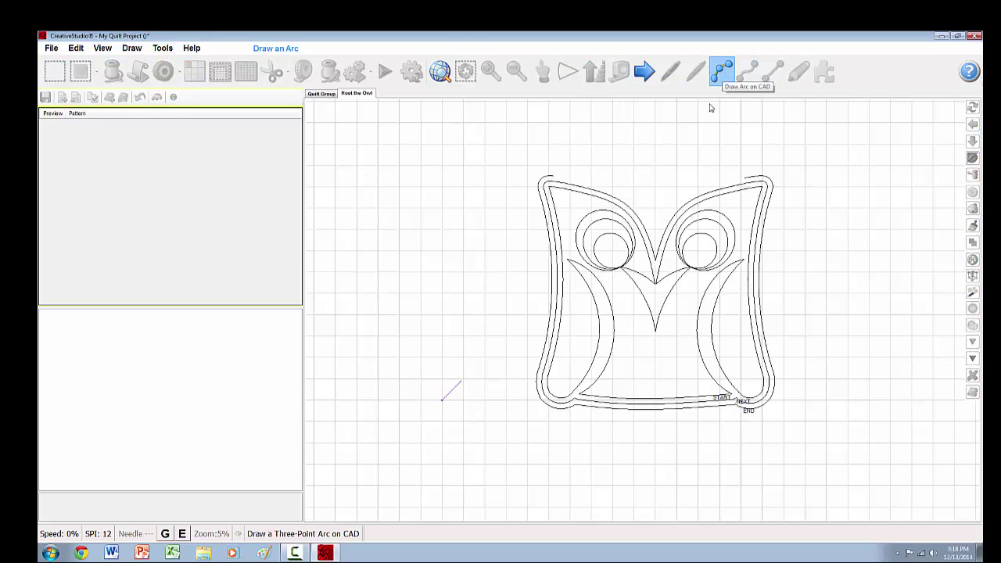
scroll(552, 173, up, 2)
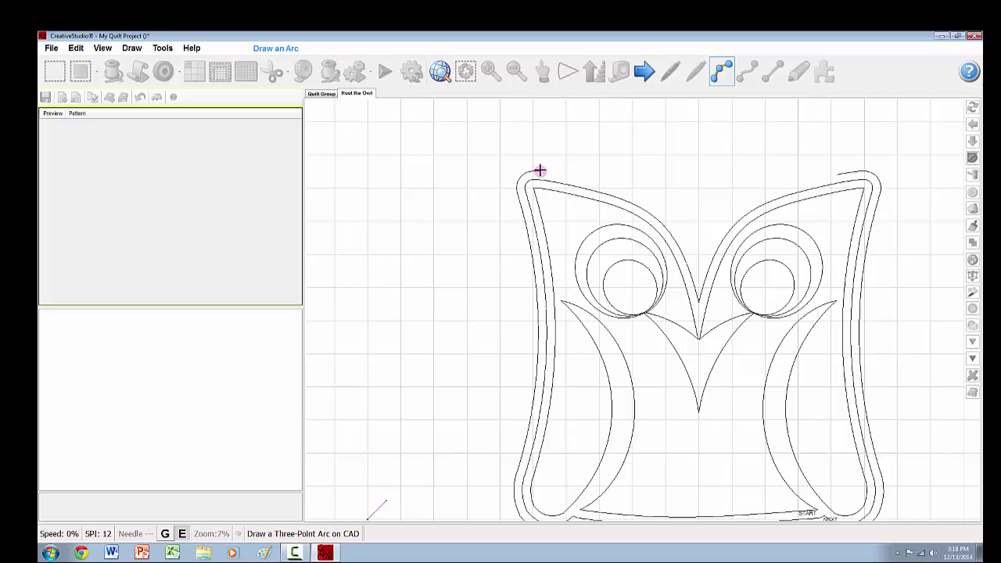
click(539, 171)
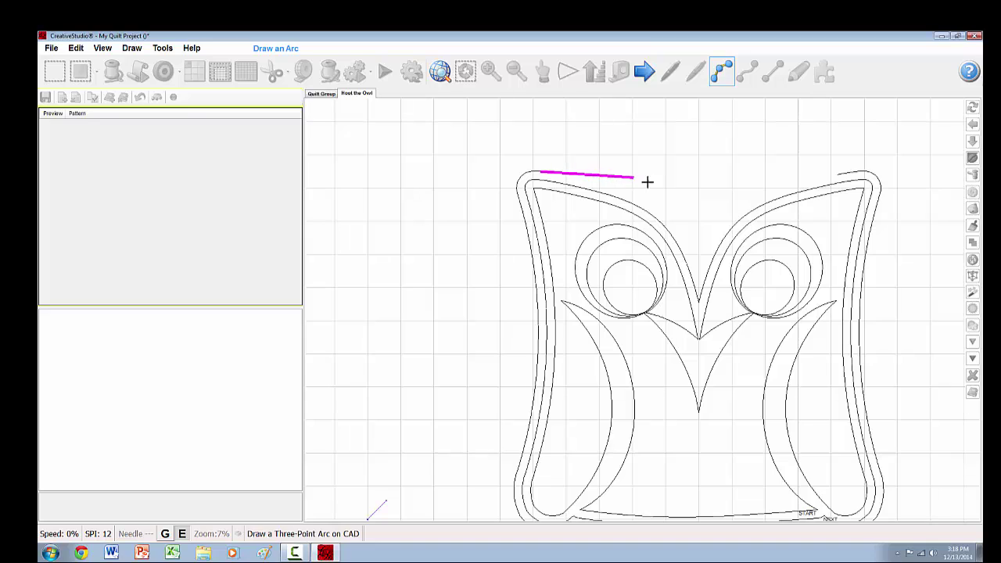
click(692, 192)
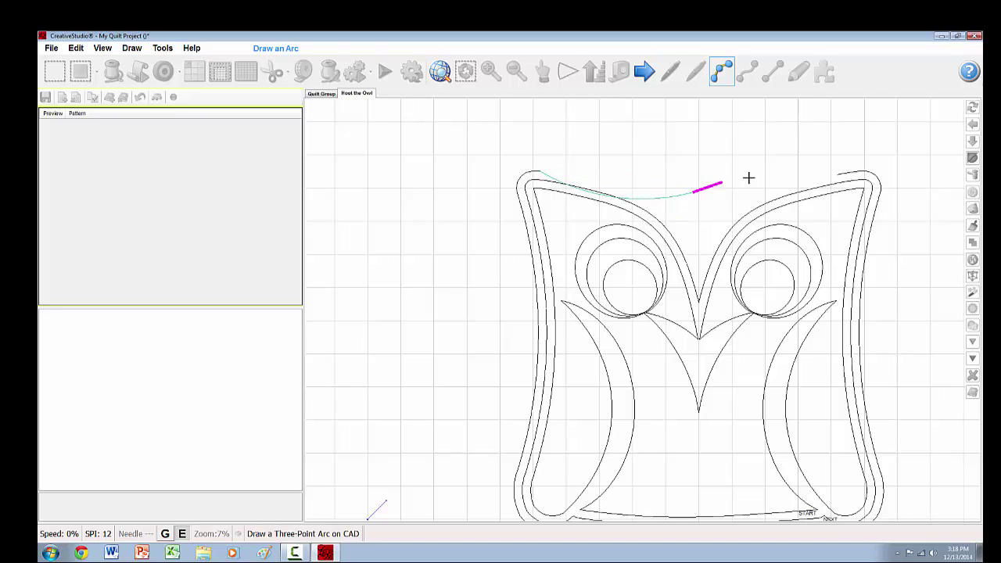
click(836, 170)
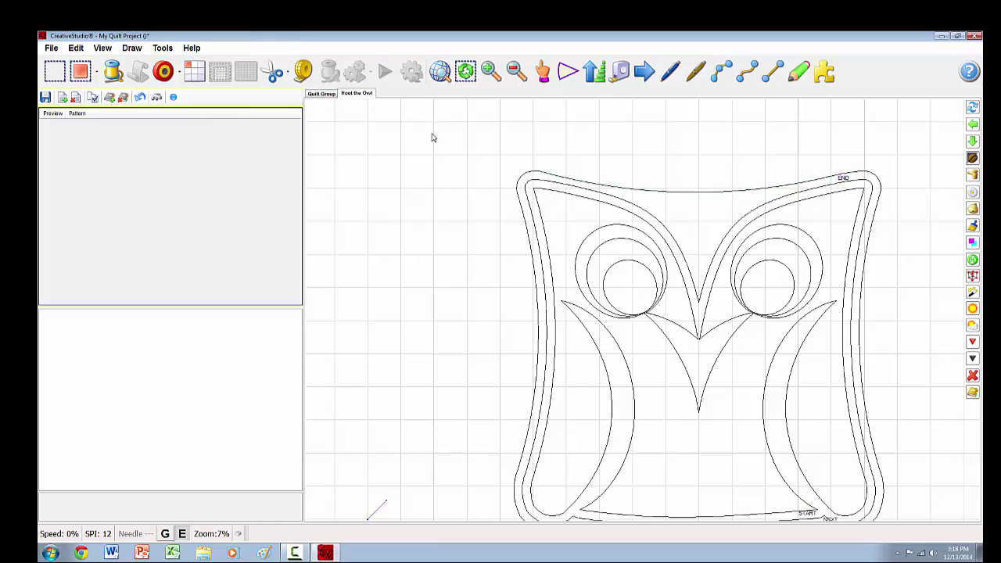
Step: Split the outer echo at the notch near the owl's lower-right corner, leaving a small gap, and deselect it
scroll(432, 136, down, 2)
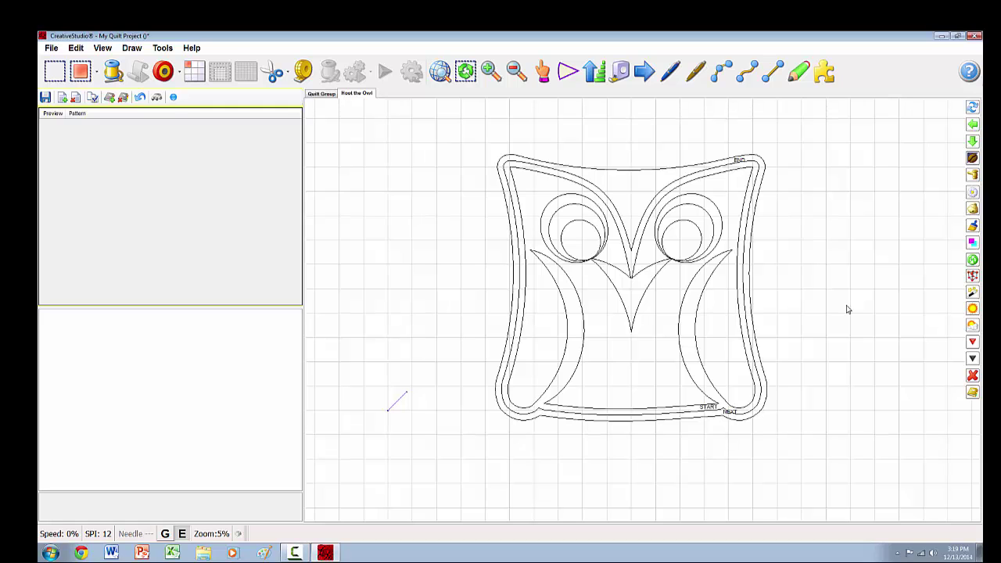
click(707, 420)
scroll(708, 423, up, 1)
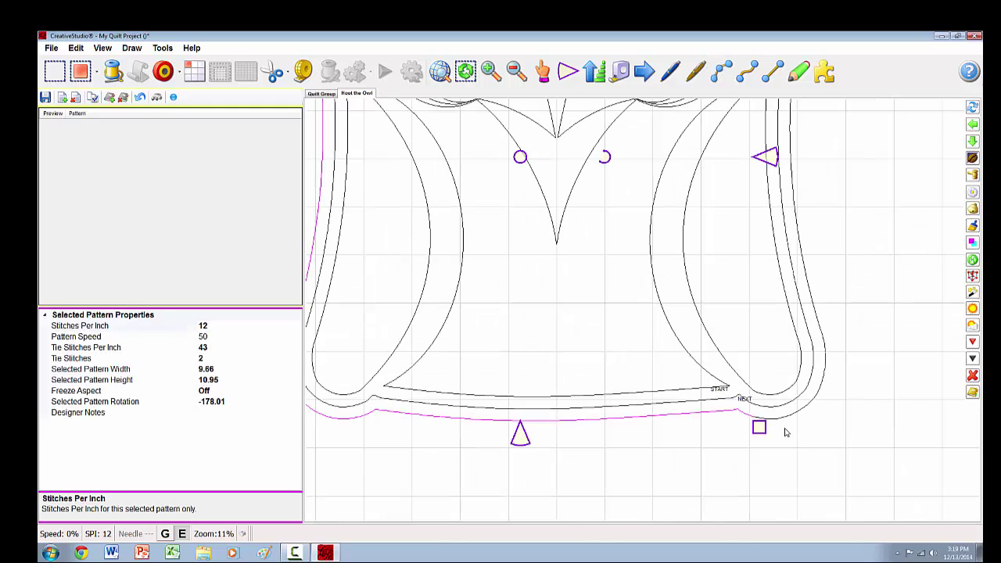
scroll(784, 430, up, 1)
scroll(714, 420, up, 3)
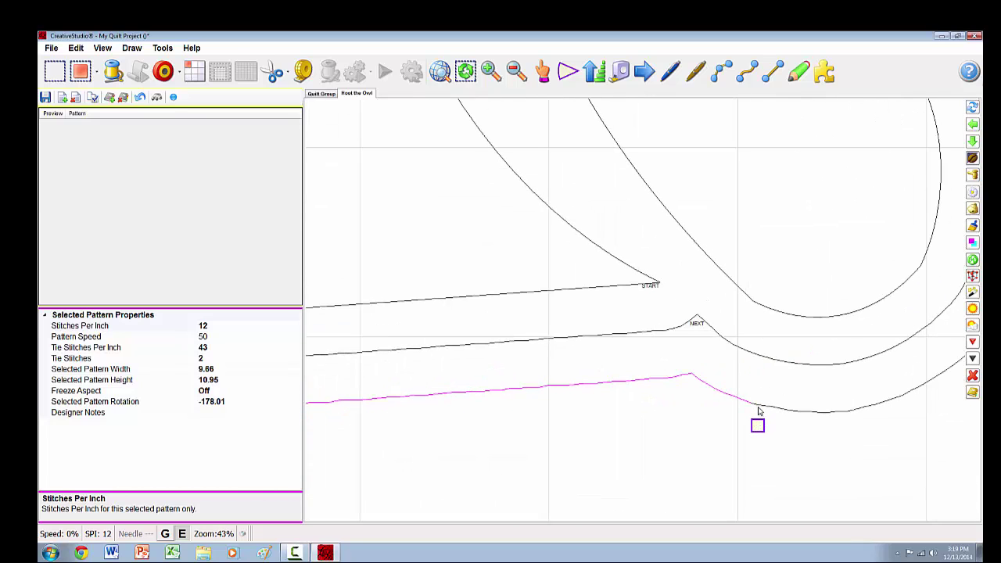
click(689, 378)
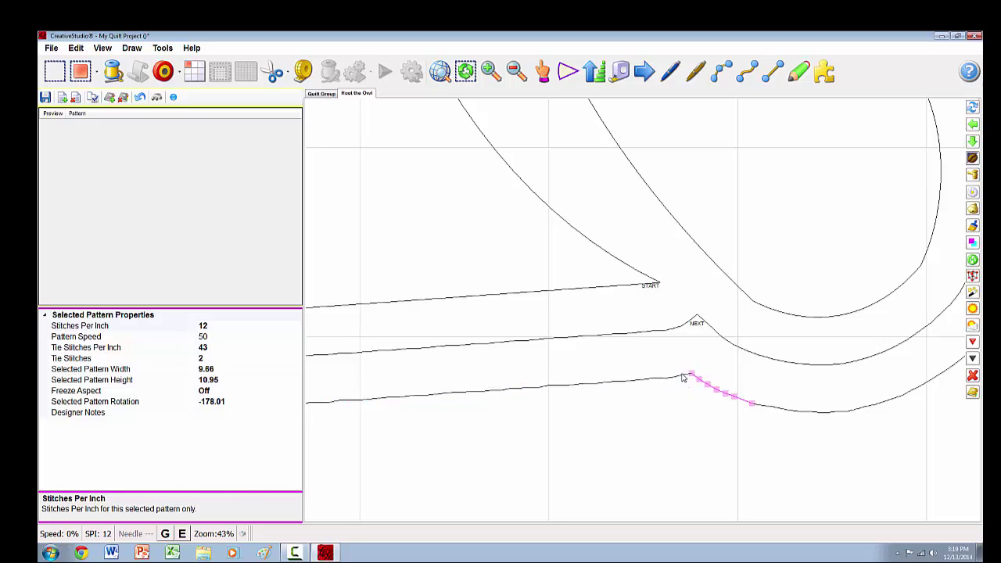
click(684, 375)
click(711, 432)
scroll(684, 406, down, 1)
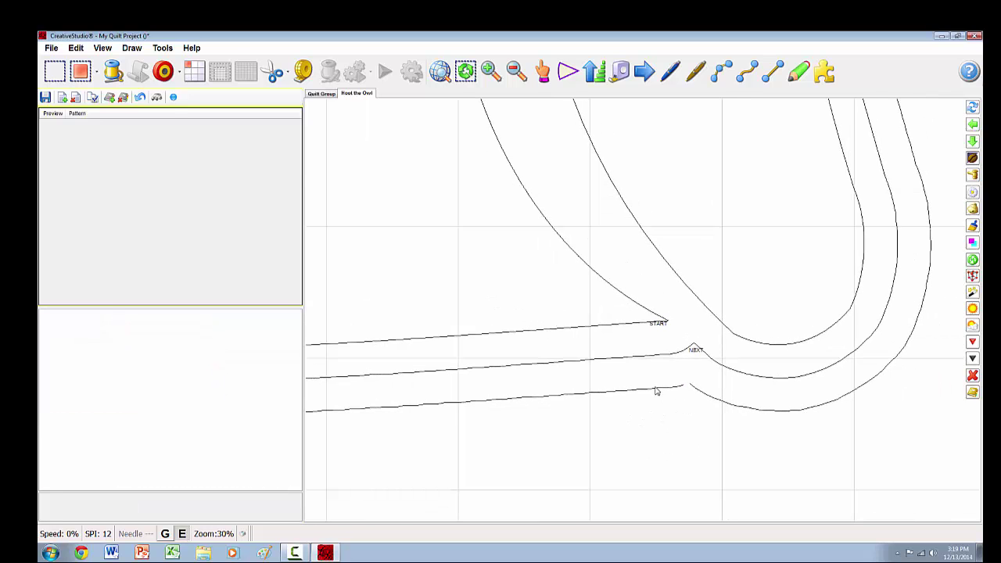
Step: Order-join the outer echo's pieces with the head arc into one continuous outline and deselect it
click(655, 390)
scroll(661, 399, down, 2)
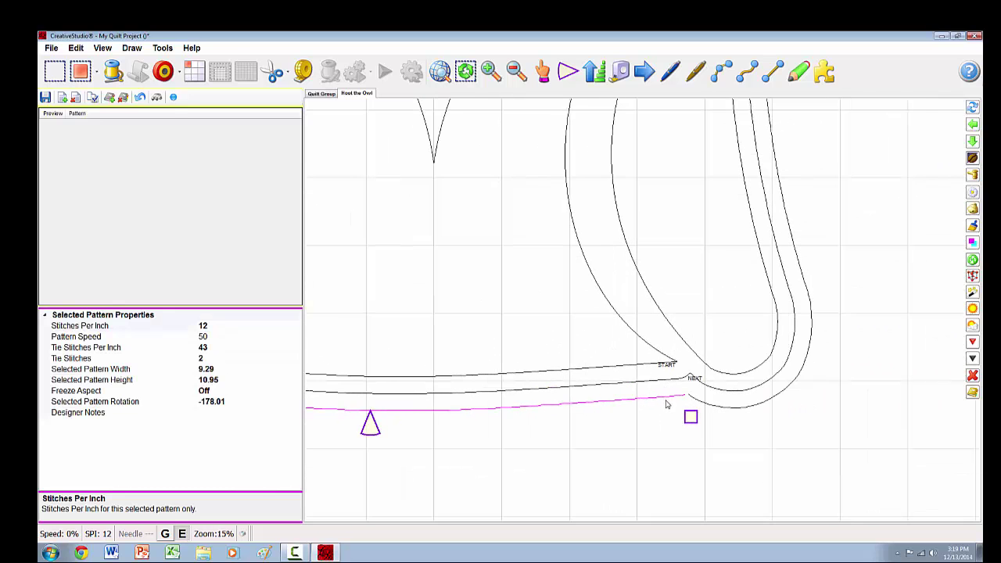
scroll(630, 400, down, 1)
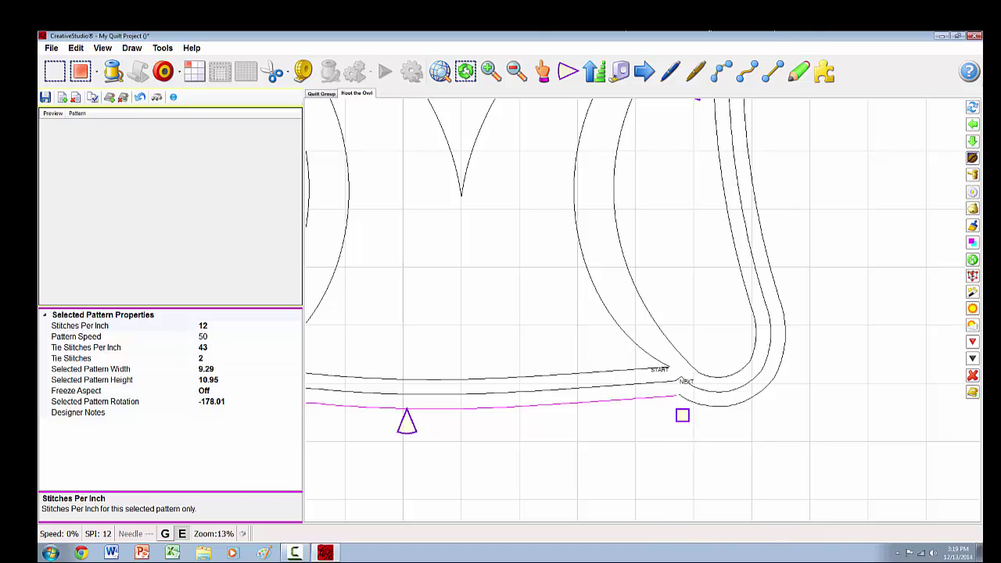
click(971, 275)
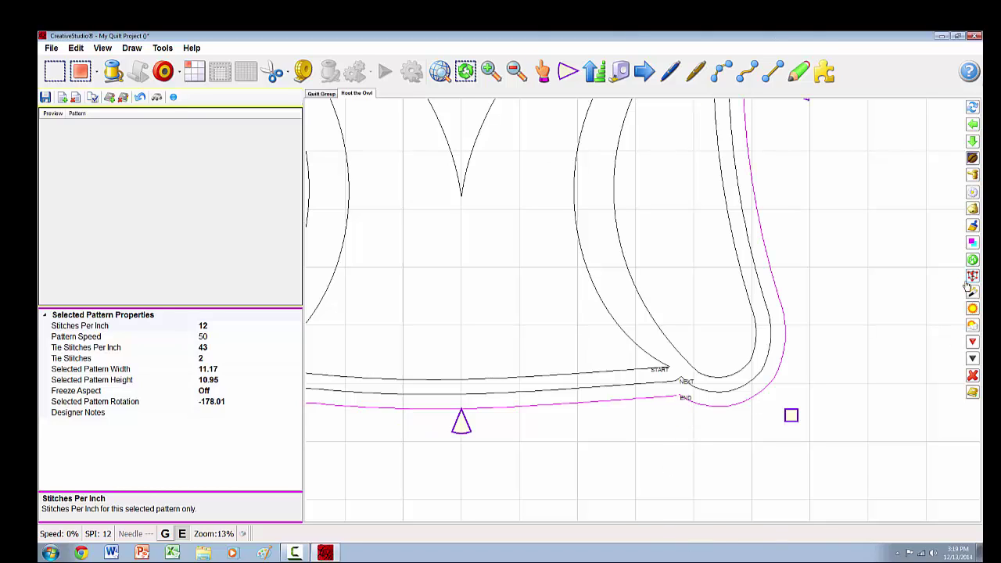
click(869, 444)
Step: Split the inner echo open beside its pointed notch near the owl's lower-right corner and deselect it
scroll(676, 435, down, 2)
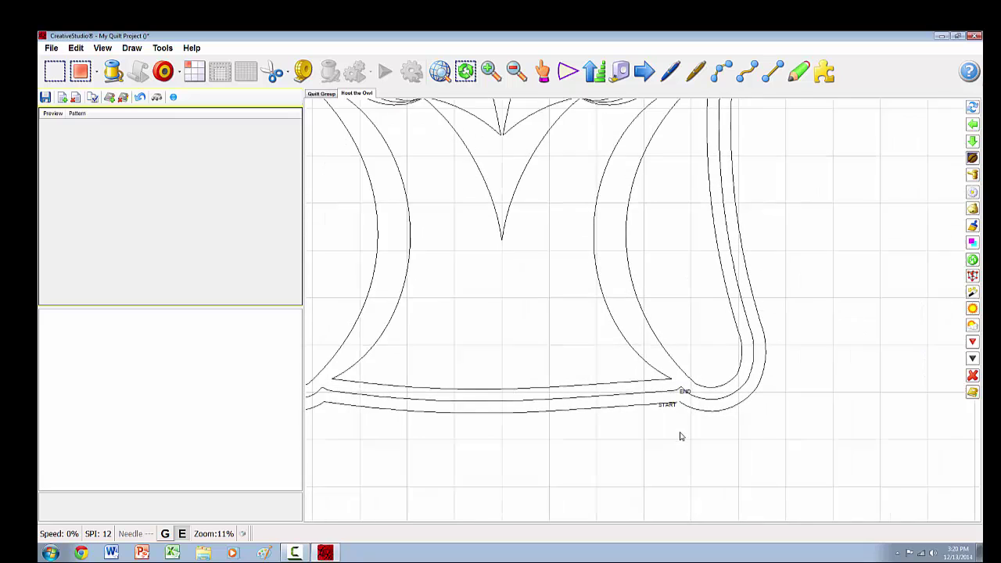
scroll(682, 397, up, 1)
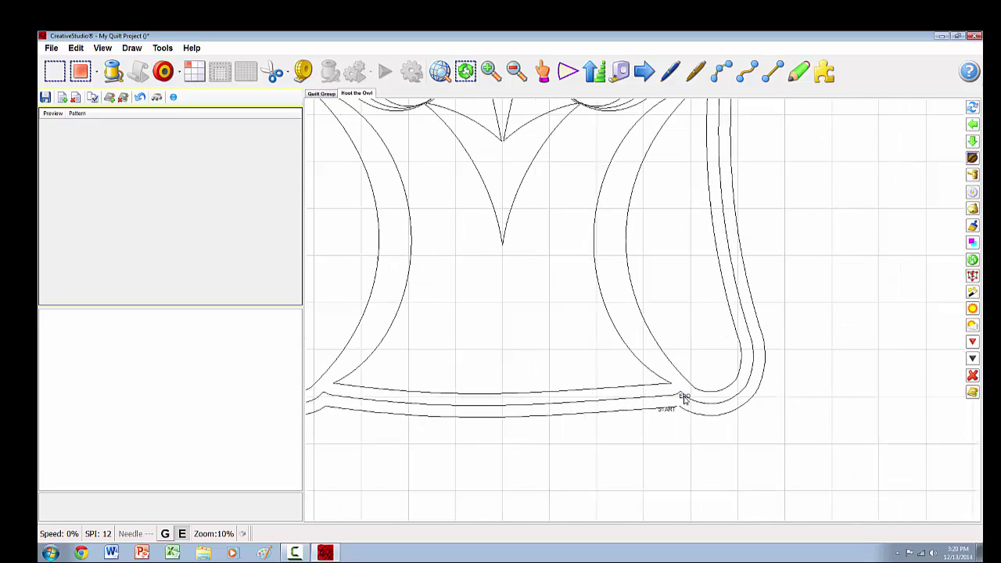
scroll(684, 397, up, 5)
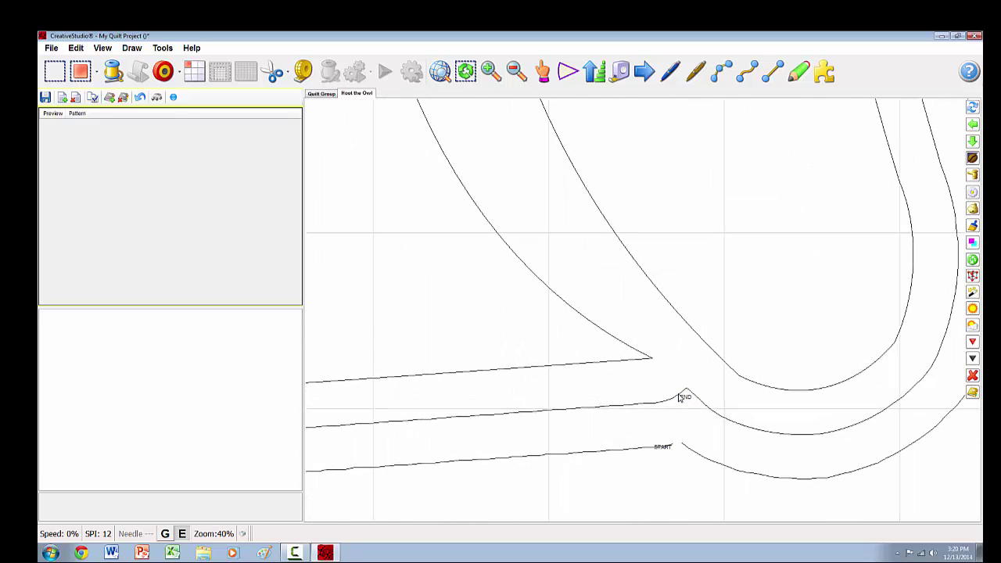
click(694, 399)
click(691, 399)
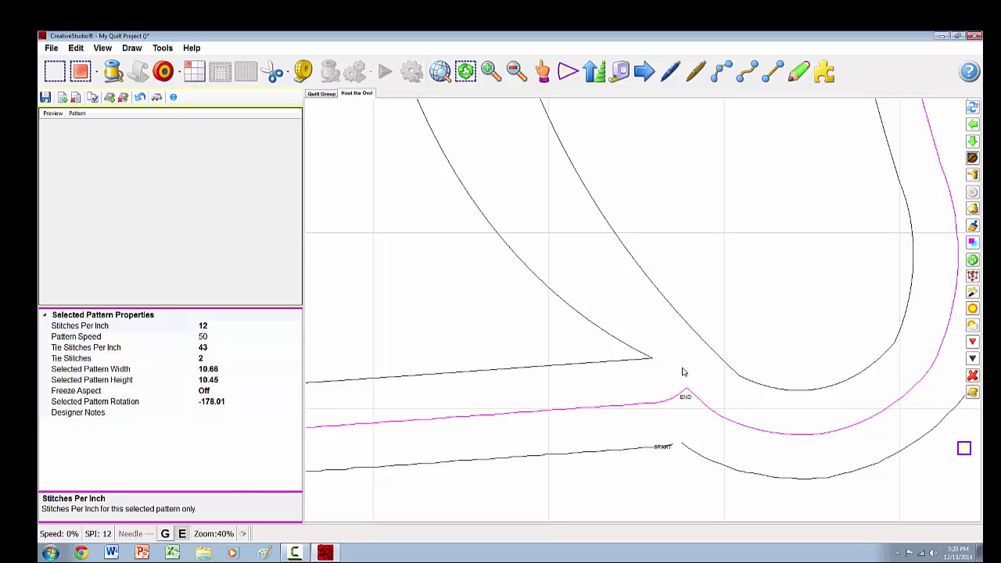
double_click(685, 395)
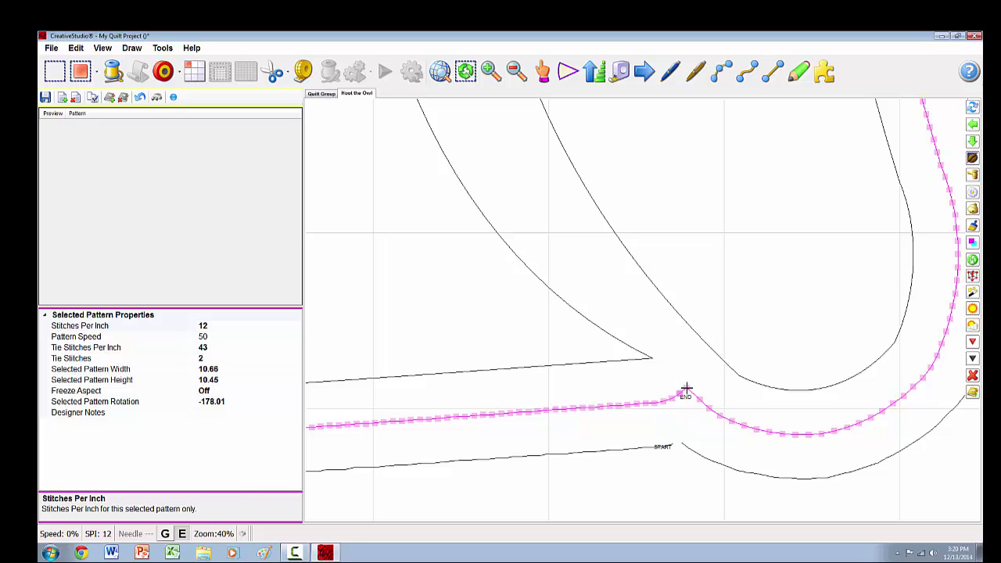
click(685, 392)
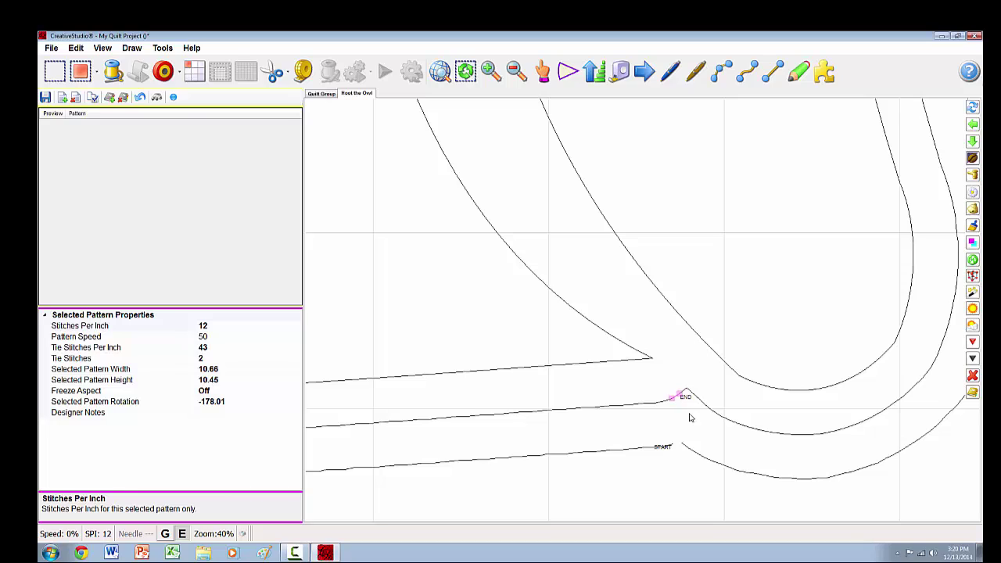
click(690, 418)
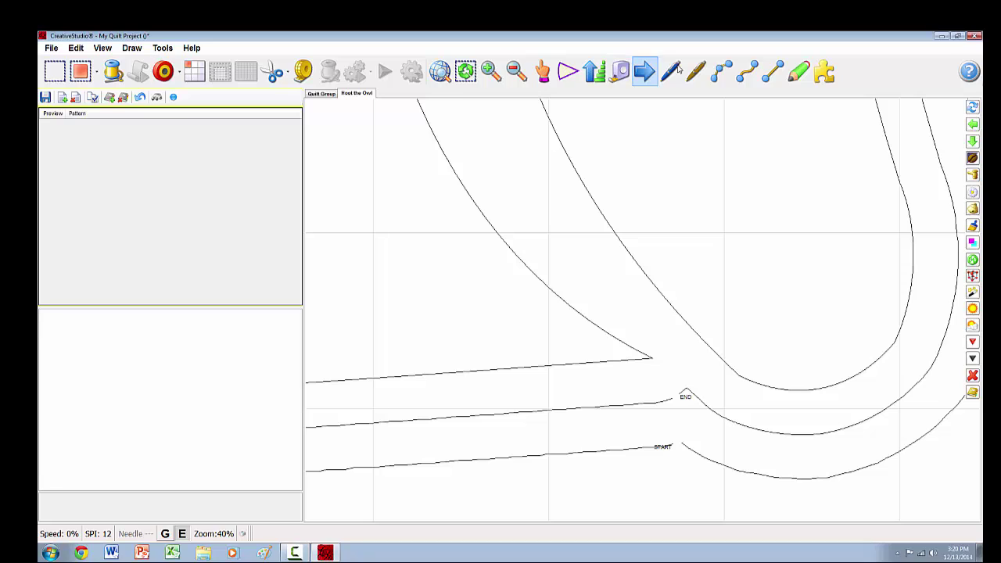
Step: Draw a short three-point arc linking the outer echo's open end beside the right foot to the inner echo's bottom-line end
click(721, 71)
click(681, 444)
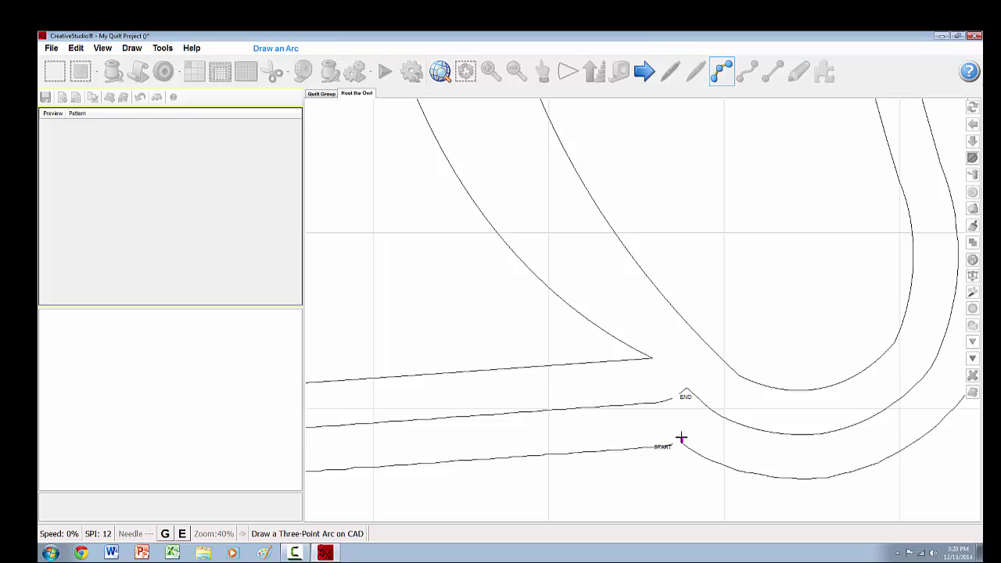
click(669, 427)
click(673, 399)
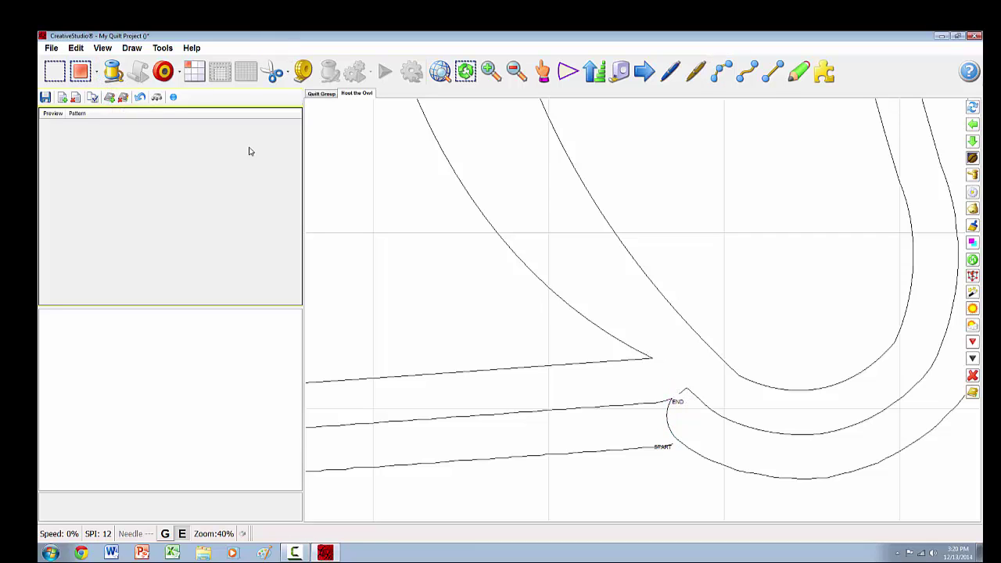
Step: Select the owl pattern and open a tiny gap at the pointed lower-right corner where the wing meets the bottom arc
scroll(625, 367, up, 3)
click(645, 356)
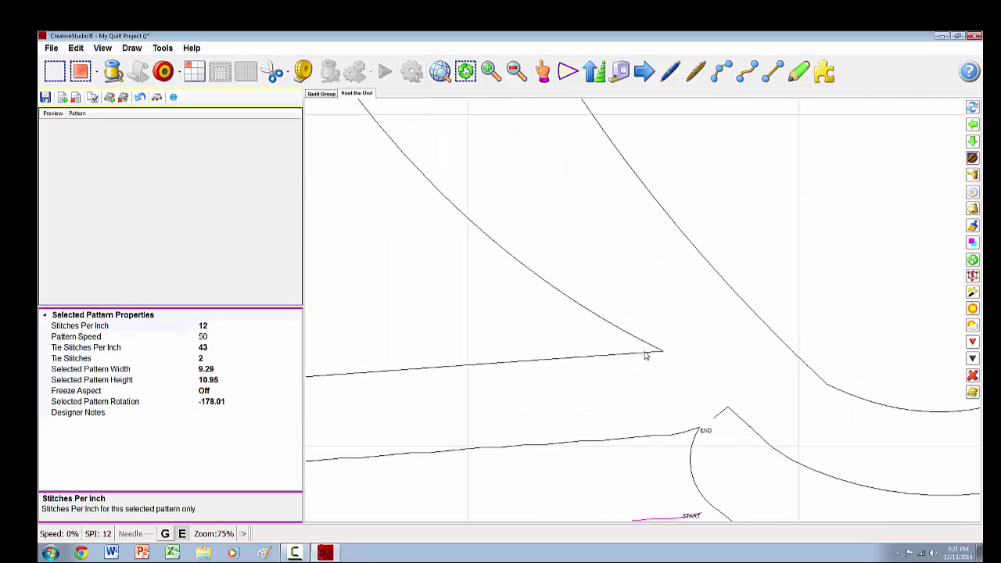
click(645, 348)
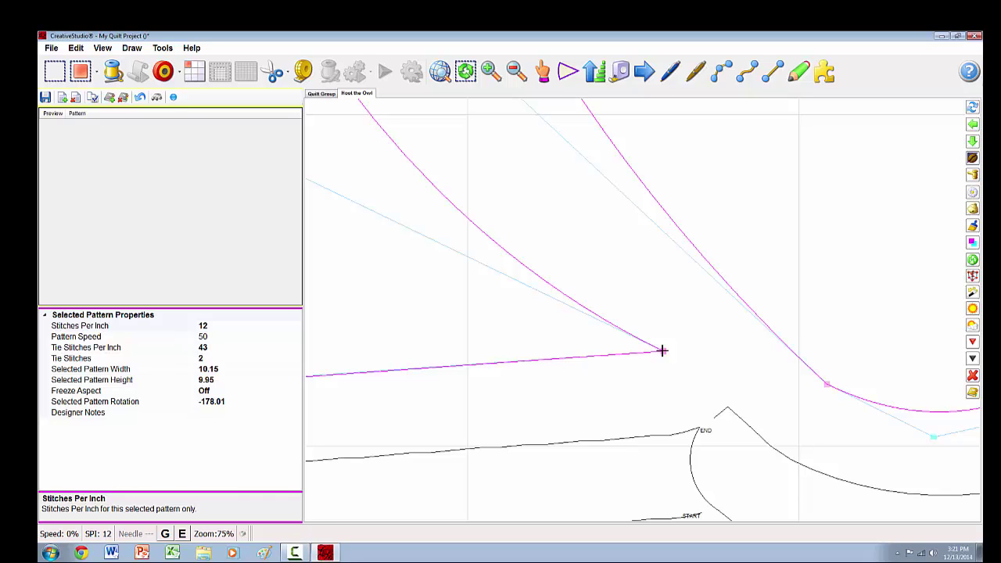
drag(662, 351, 667, 350)
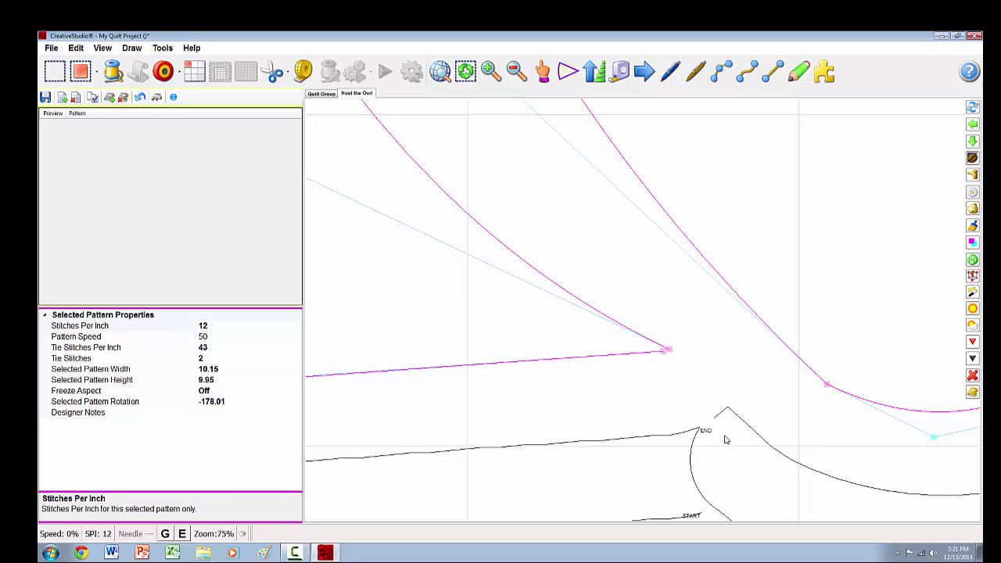
Step: Draw a short three-point arc from the inner echo's remaining open end to the bottom arc's end at the owl's lower-right corner
click(720, 77)
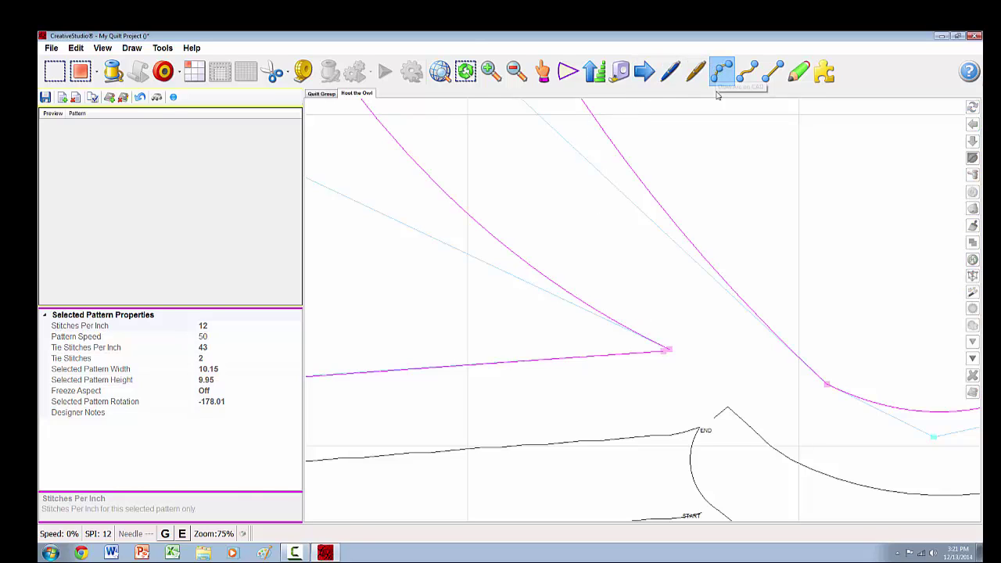
click(714, 417)
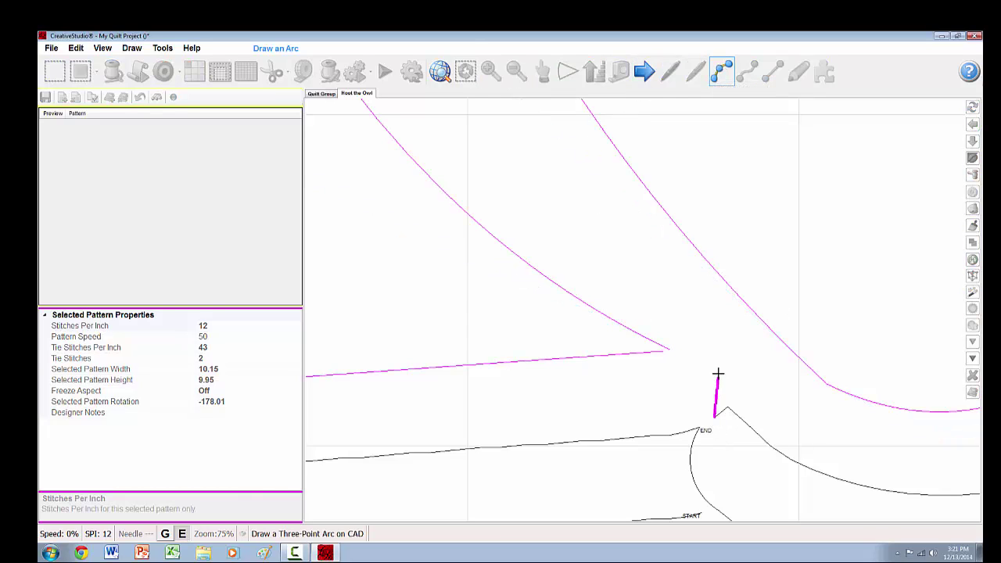
click(719, 364)
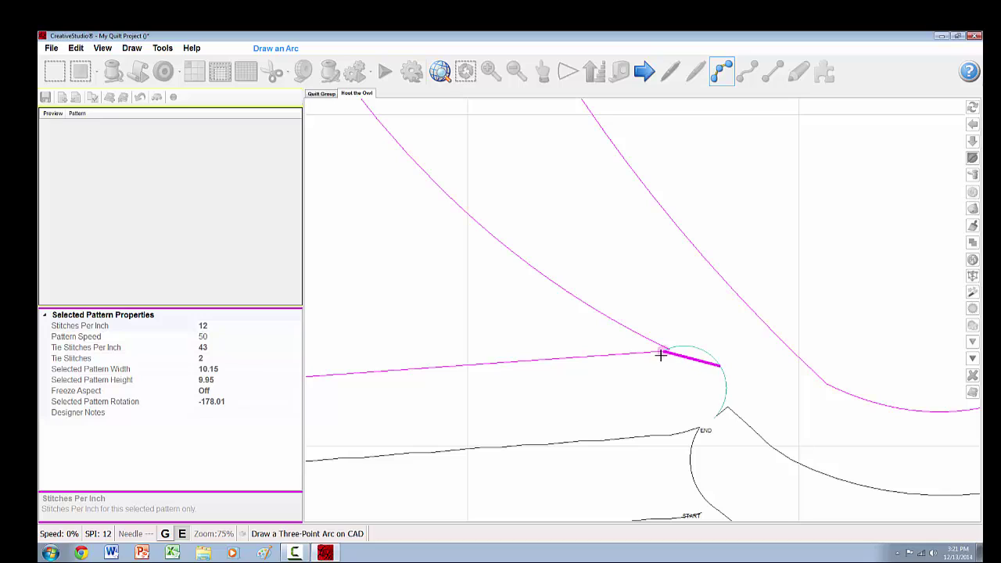
click(662, 353)
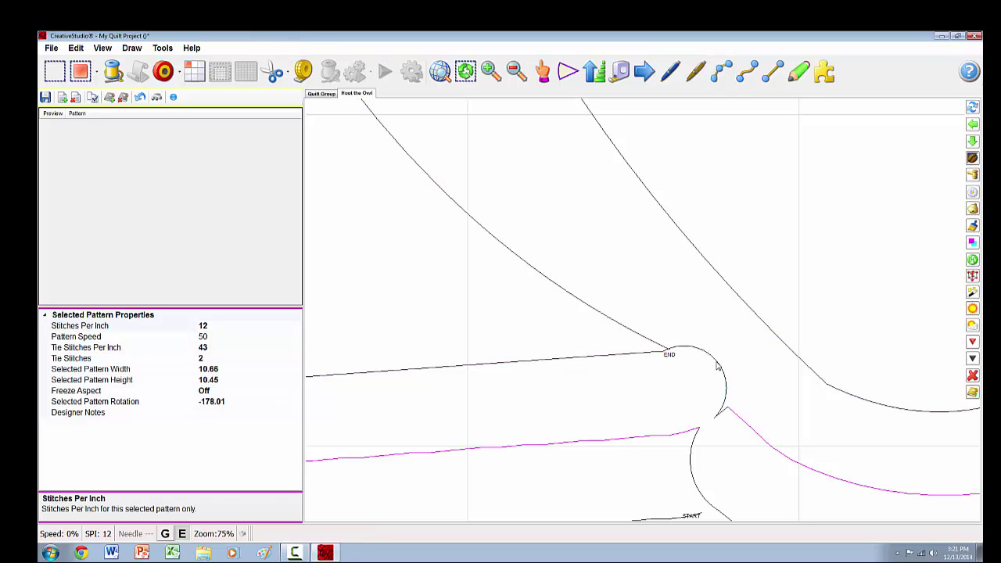
Step: Select the new connecting arc and adjust its nodes and control points into a flatter curve between the owl and the inner echo
click(716, 367)
click(696, 354)
click(693, 353)
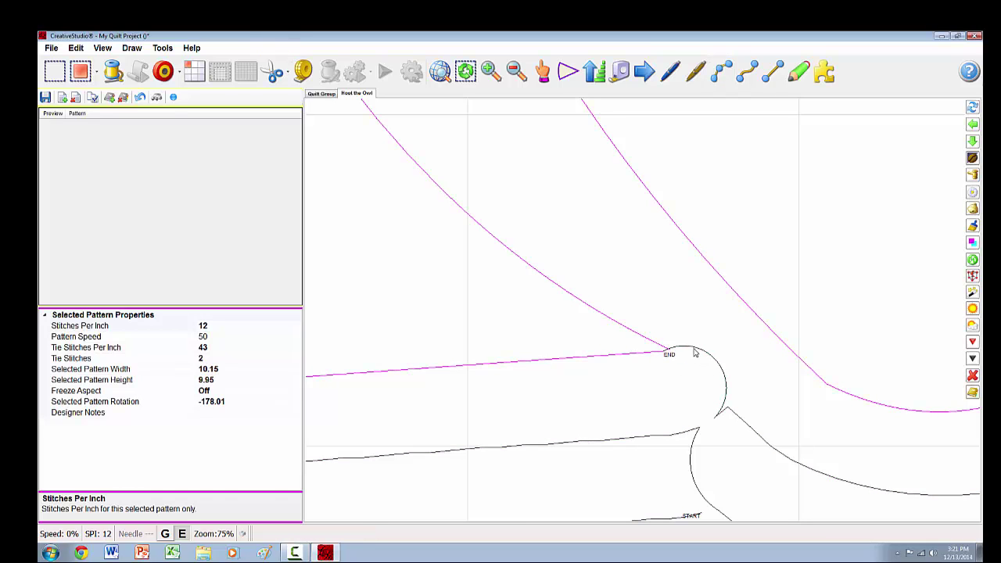
click(686, 359)
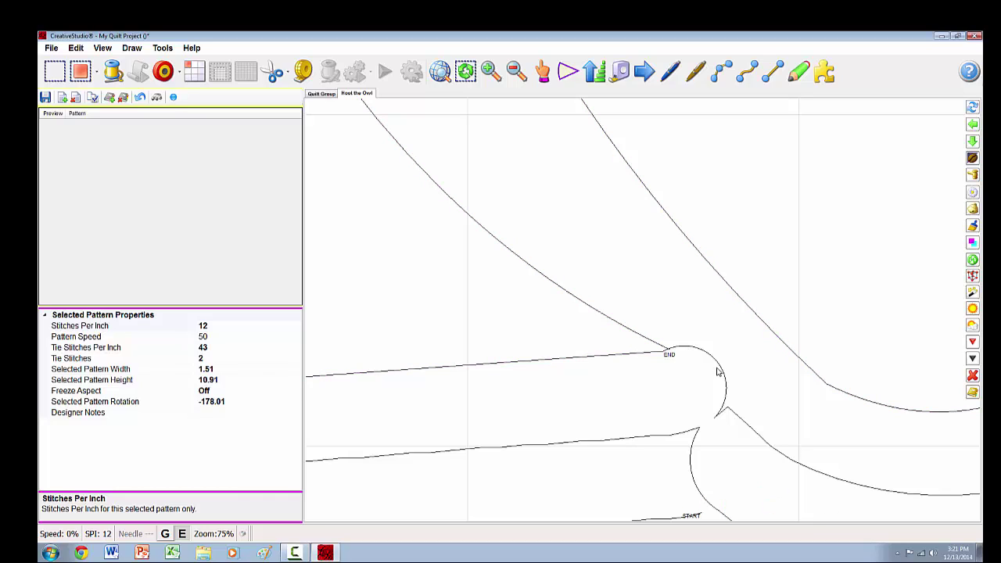
click(719, 372)
click(722, 372)
click(725, 371)
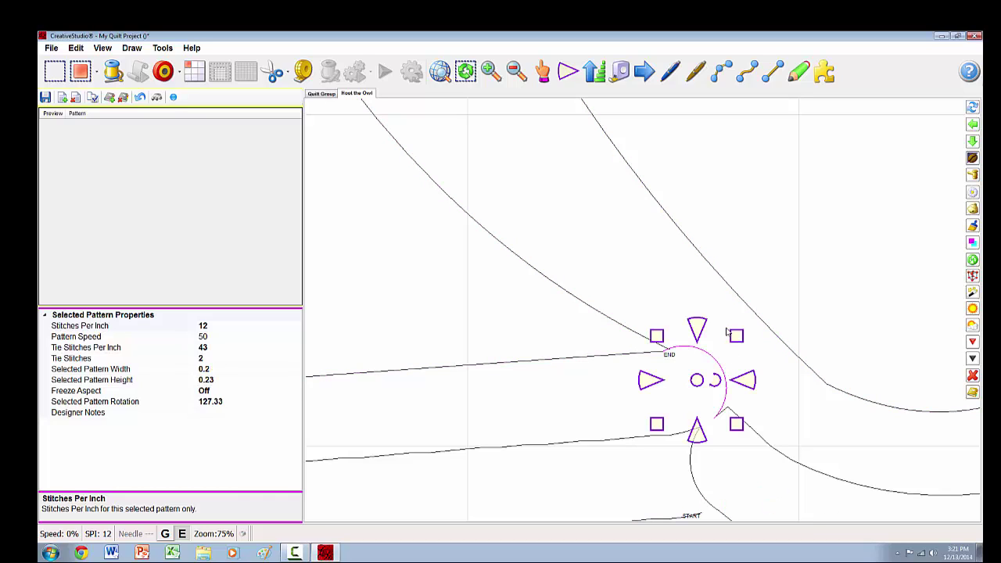
click(971, 244)
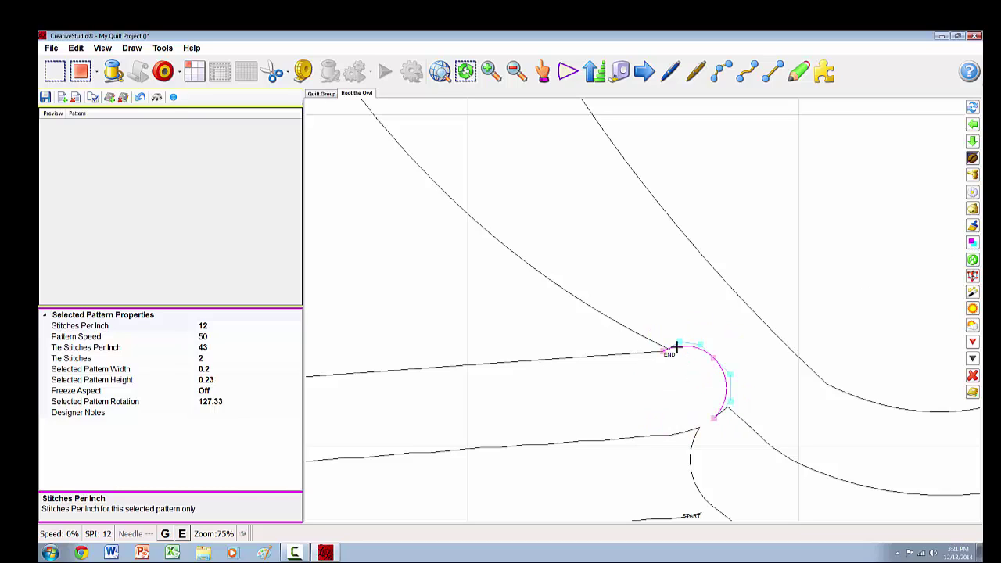
mouse_move(676, 347)
mouse_down()
mouse_move(711, 357)
mouse_move(724, 377)
mouse_move(722, 395)
mouse_move(734, 404)
mouse_move(715, 418)
mouse_up()
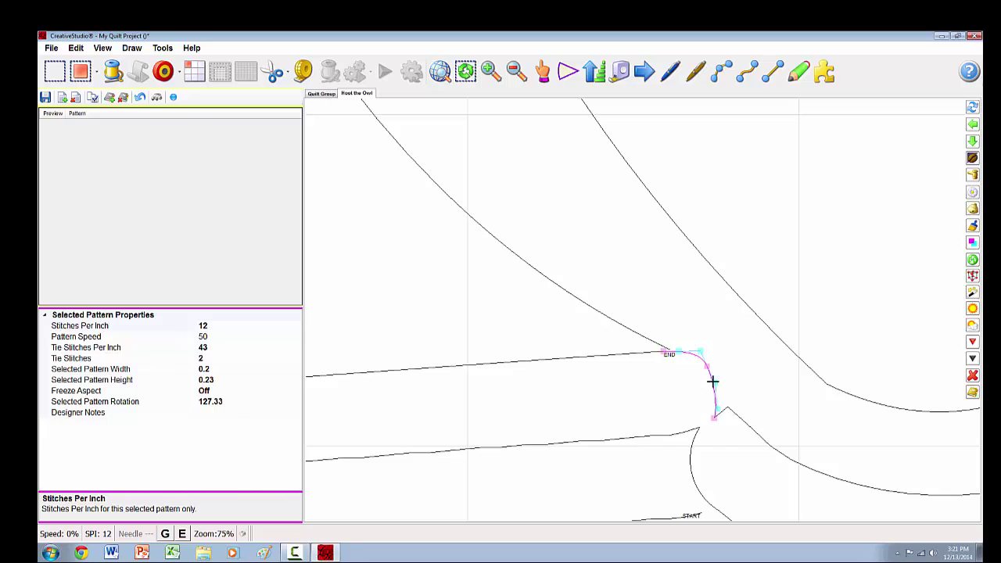
drag(712, 380, 719, 394)
drag(698, 351, 714, 377)
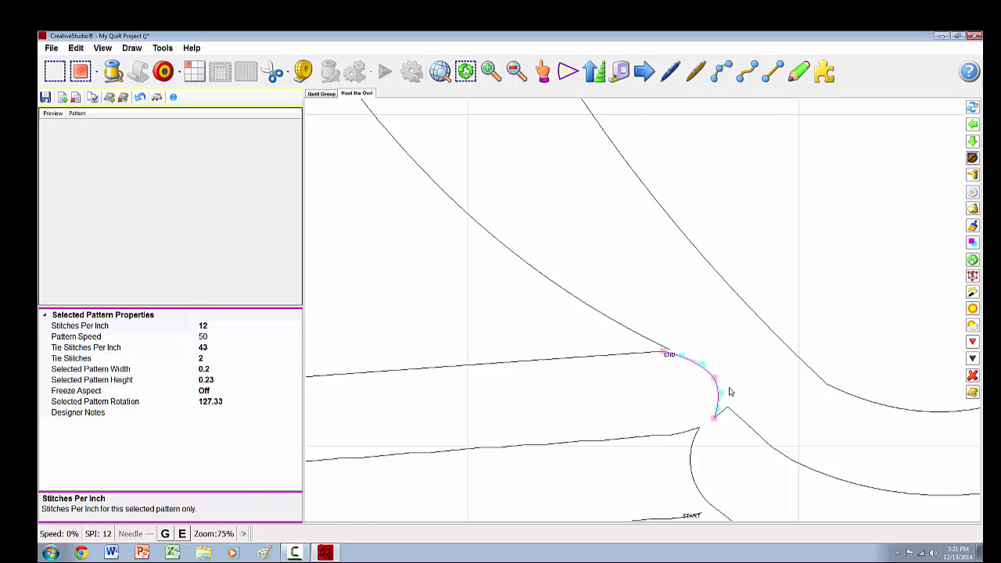
Step: Select the entire owl together with its echoes and connecting arcs, and combine all the pieces into one pattern
scroll(729, 391, down, 3)
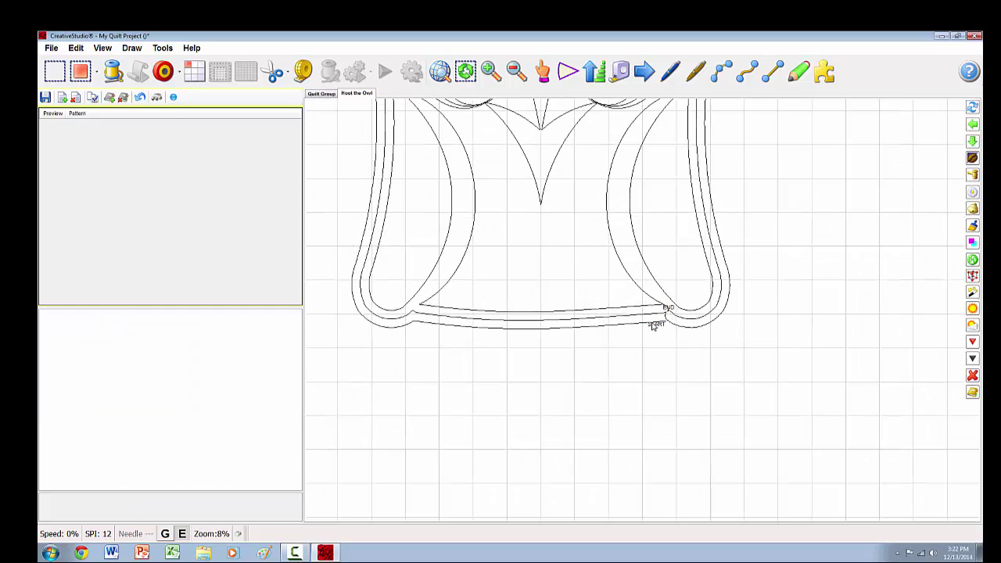
click(652, 326)
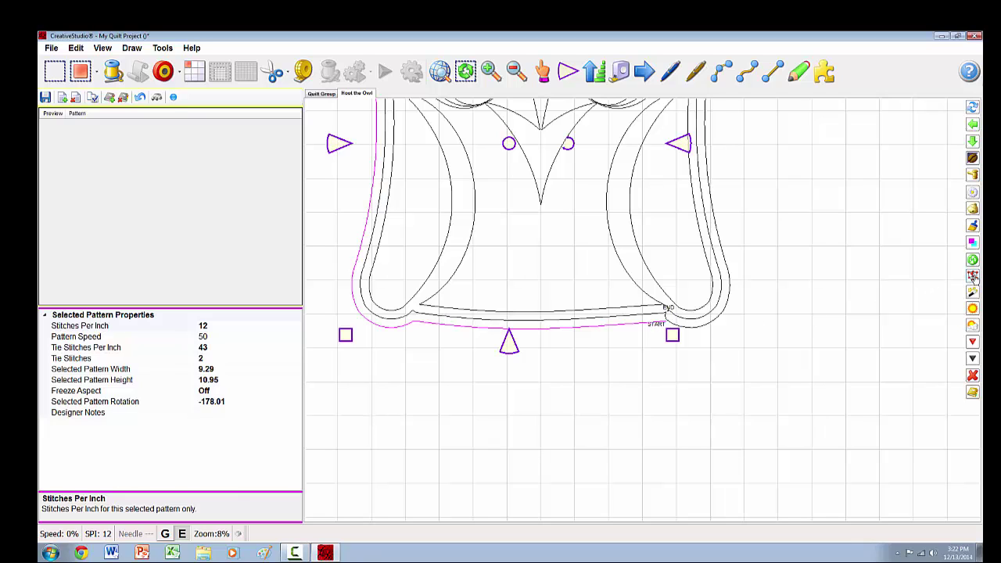
click(623, 350)
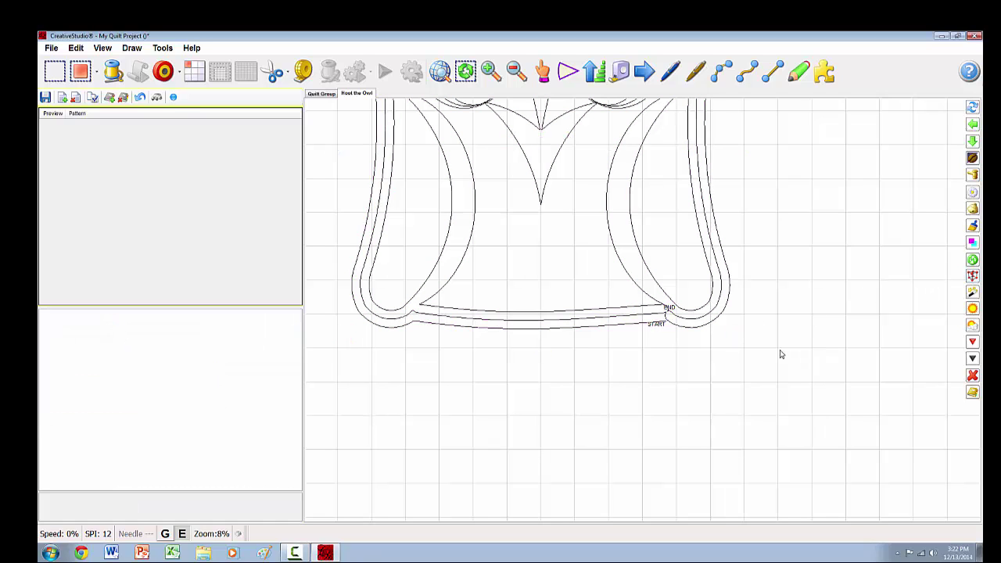
scroll(674, 308, up, 5)
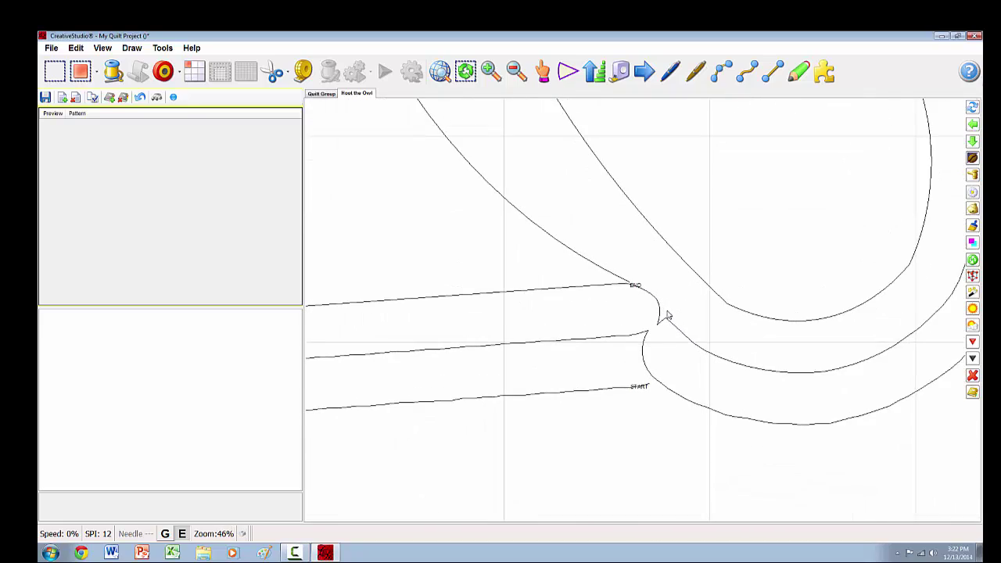
scroll(630, 293, down, 7)
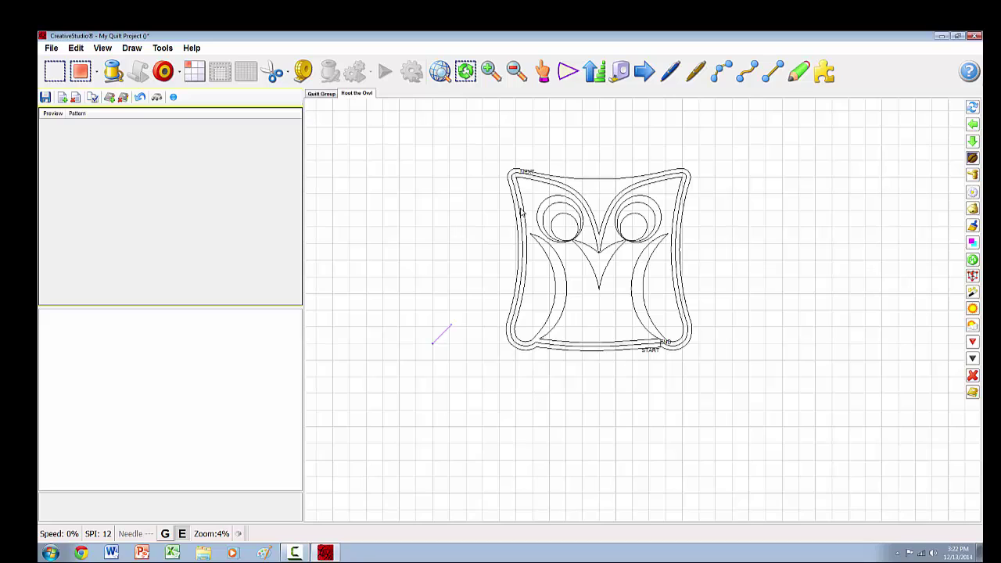
drag(447, 140, 833, 414)
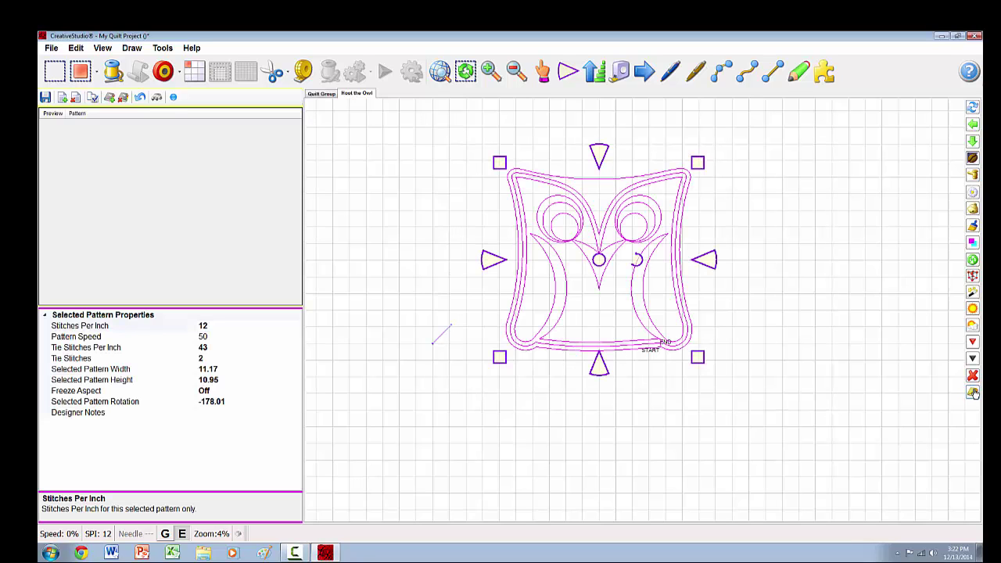
click(827, 320)
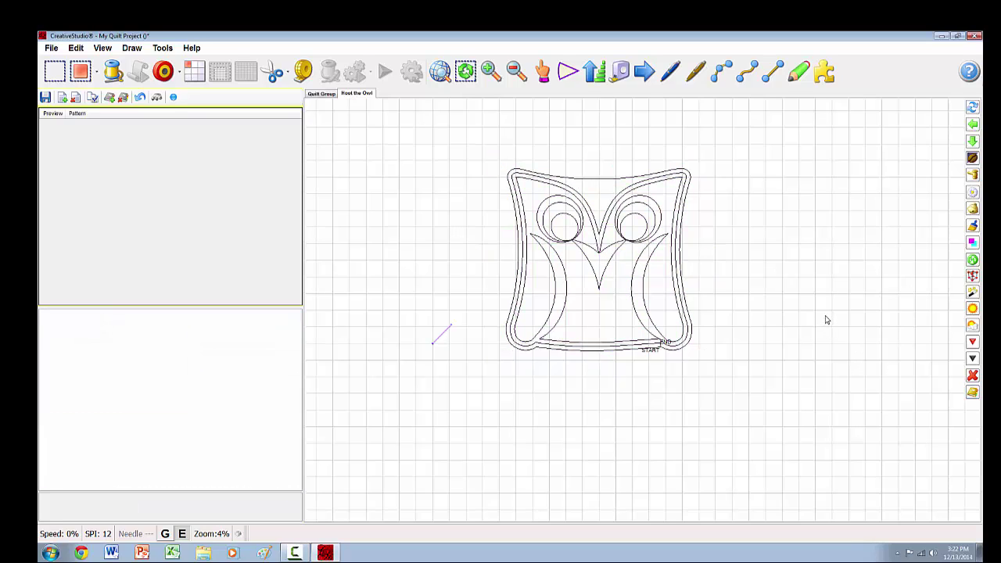